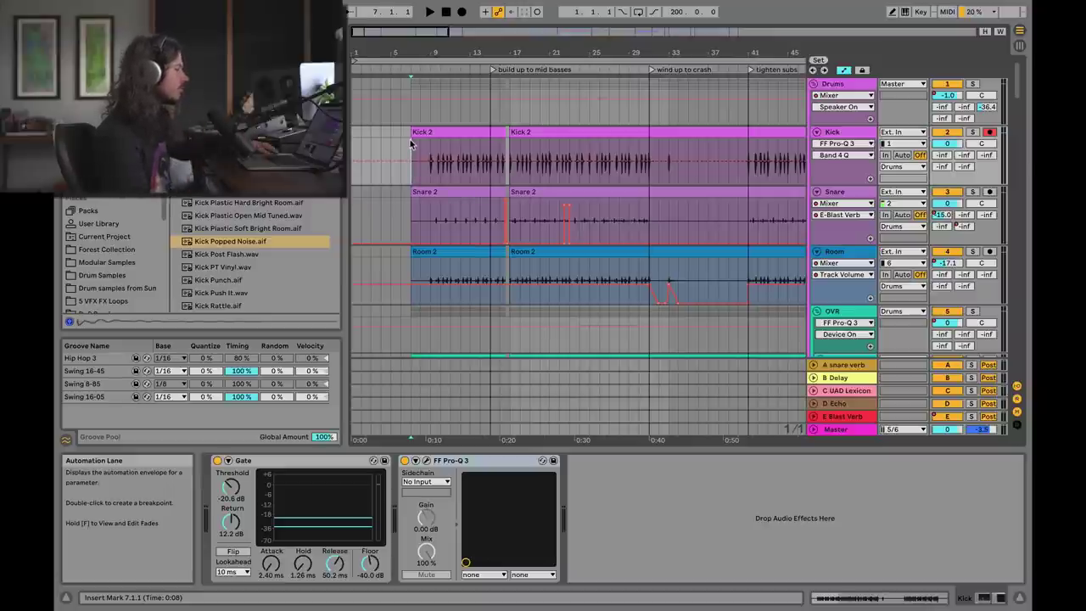
Step: Show the Basses track's compressor and confirm its sidechain source is Kick
{"action": "key", "text": "space"}
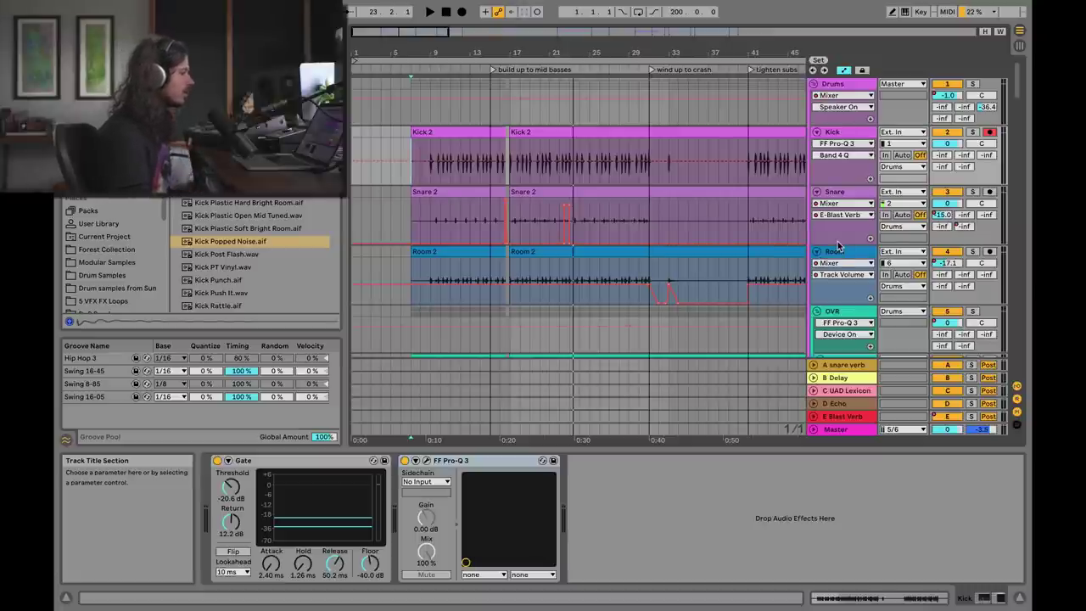
{"action": "scroll", "coordinate": [840, 250], "scroll_direction": "down", "scroll_amount": 10}
{"action": "left_click", "coordinate": [839, 235]}
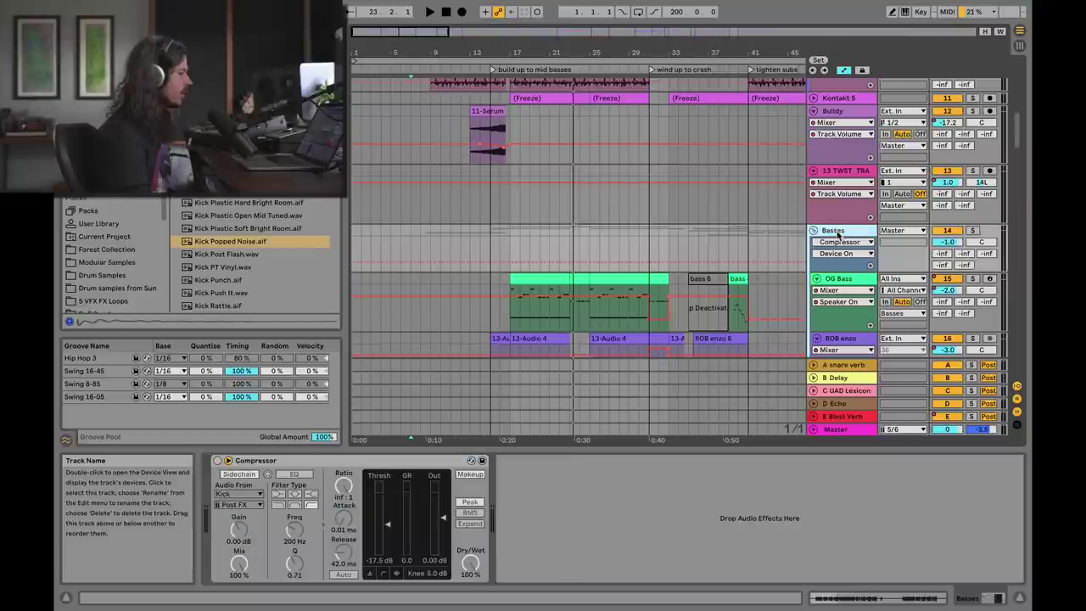
{"action": "left_click", "coordinate": [233, 495]}
{"action": "left_click", "coordinate": [227, 494]}
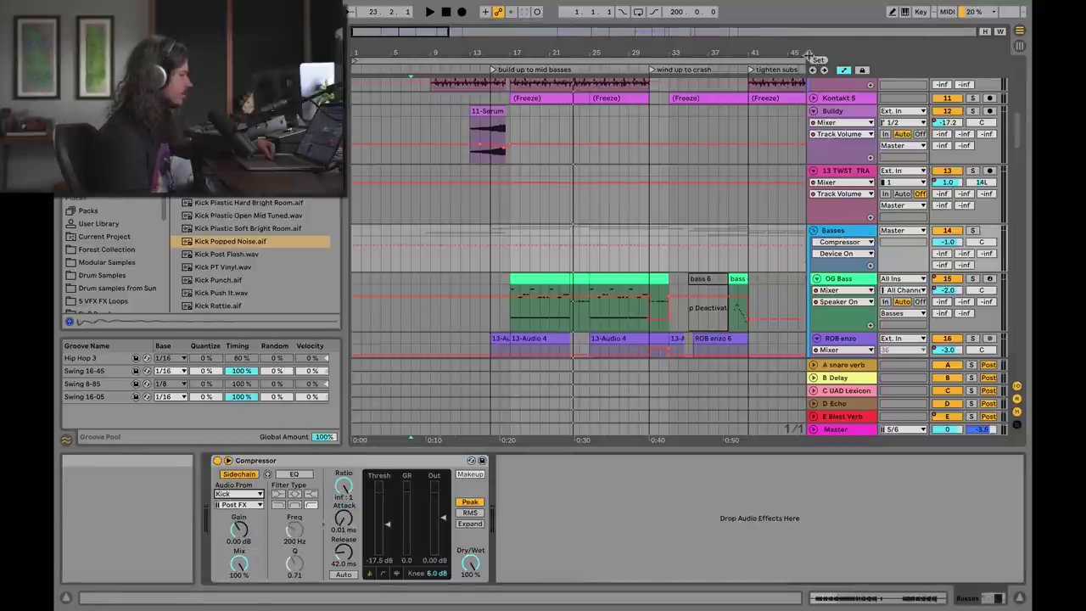
Step: Loop bars 17–23 and play them with the Basses compressor switched on
{"action": "left_click_drag", "start_coordinate": [510, 259], "coordinate": [570, 254]}
{"action": "right_click", "coordinate": [555, 258]}
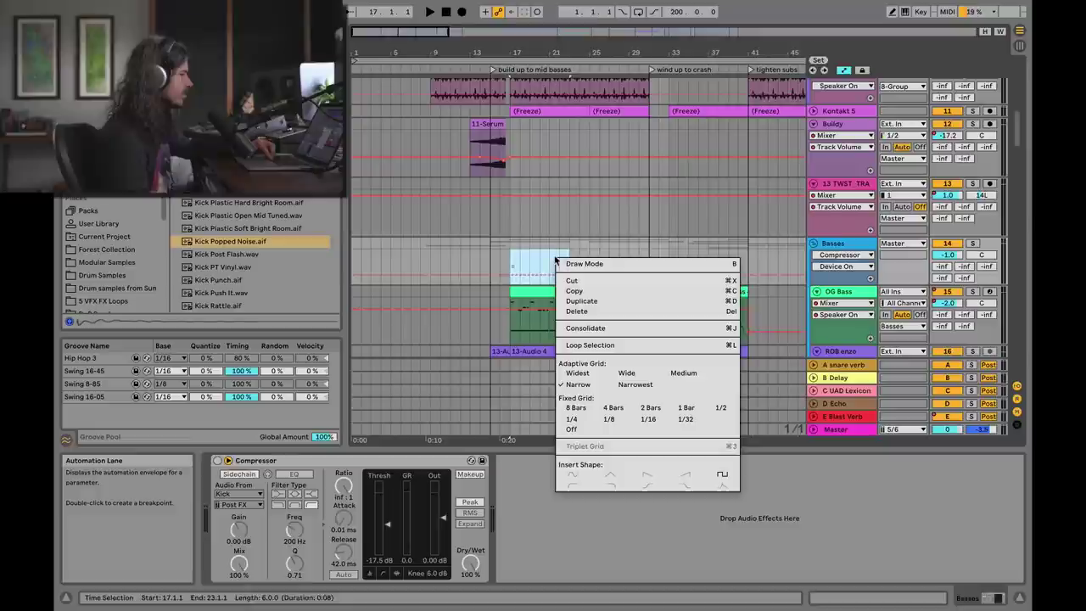
{"action": "left_click", "coordinate": [589, 344]}
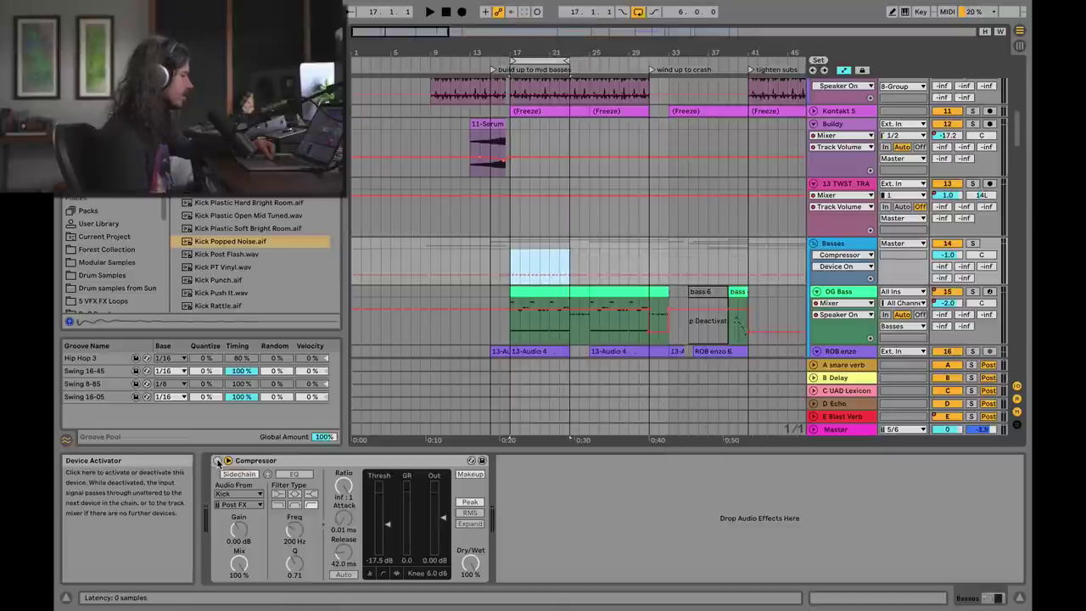
{"action": "key", "text": "space"}
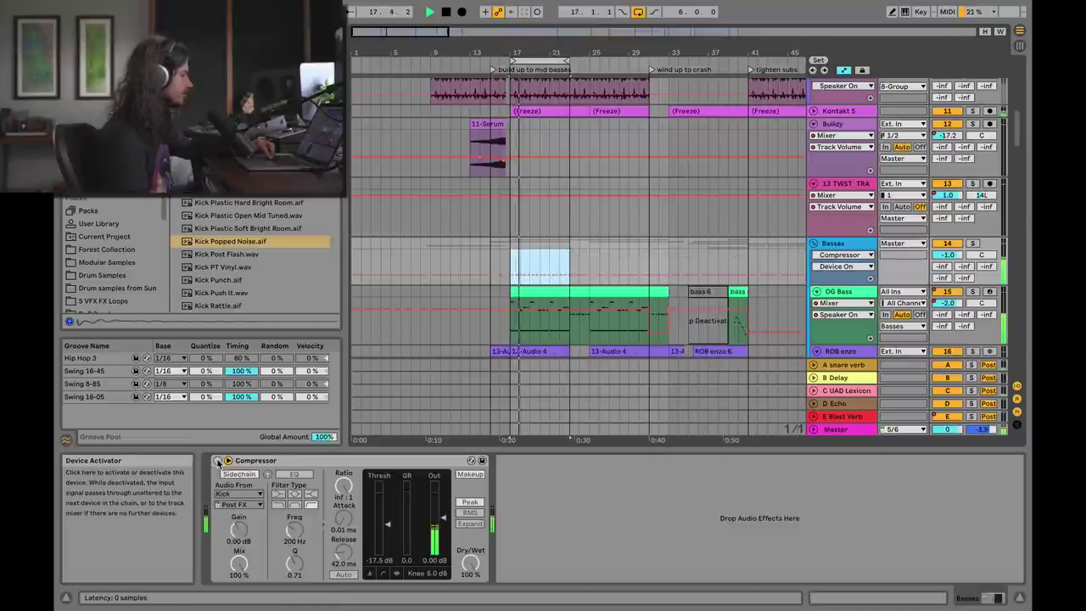
{"action": "left_click", "coordinate": [217, 461]}
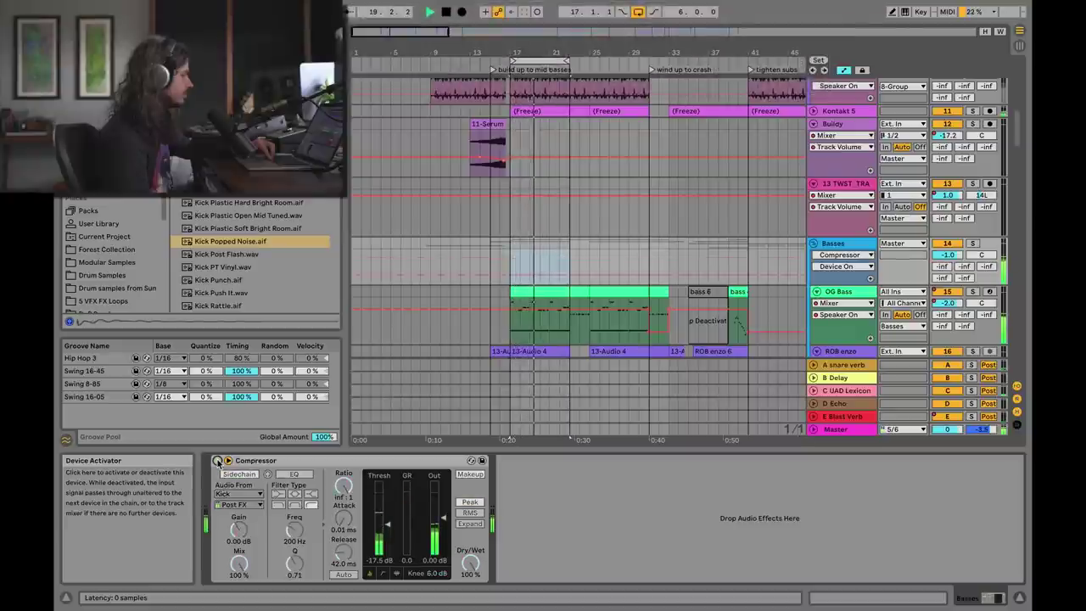
{"action": "key", "text": "space"}
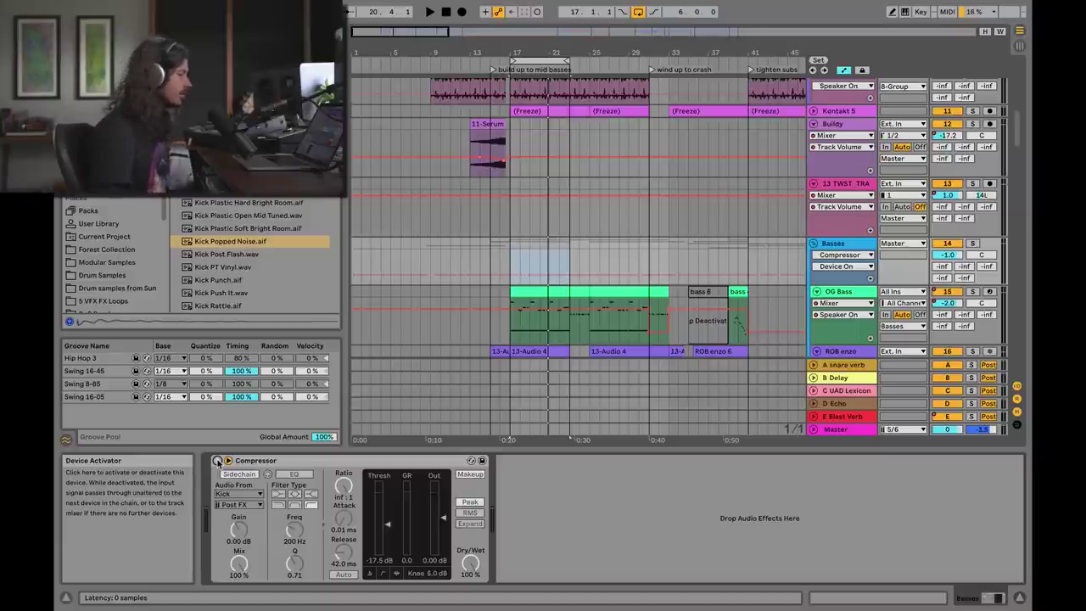
{"action": "left_click", "coordinate": [219, 461]}
{"action": "scroll", "coordinate": [594, 212], "scroll_direction": "up", "scroll_amount": 10}
{"action": "left_click", "coordinate": [833, 131]}
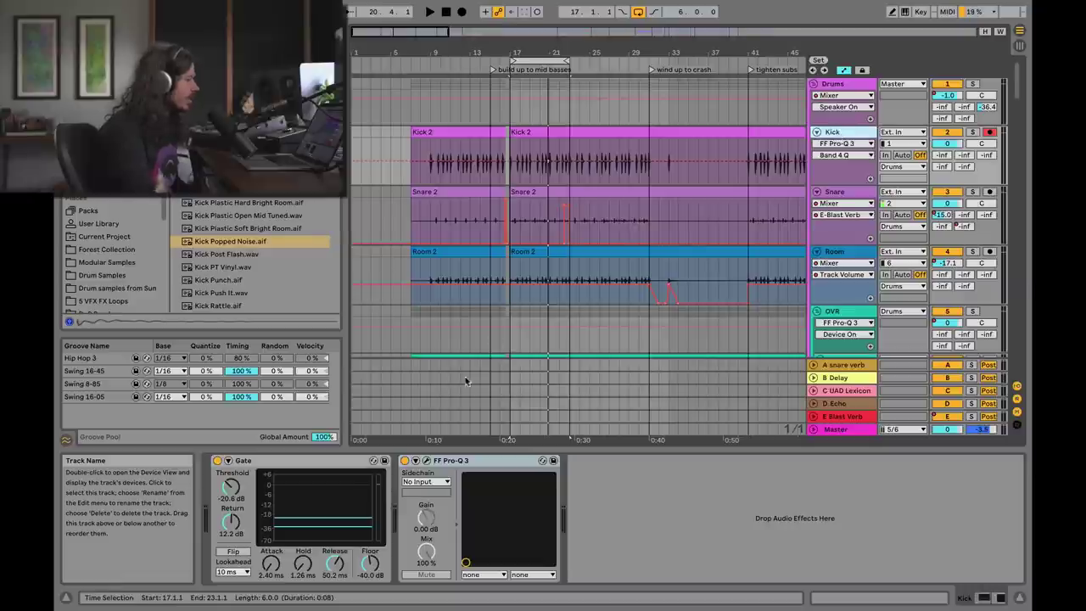
{"action": "left_click", "coordinate": [426, 460]}
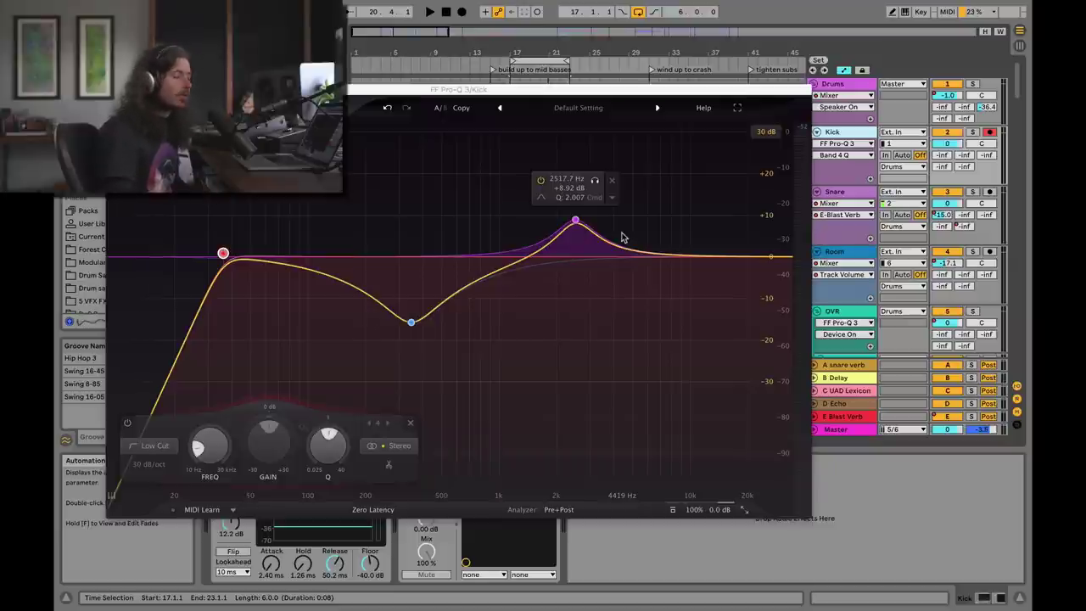
{"action": "key", "text": "super+alt+p"}
{"action": "left_click", "coordinate": [542, 129]}
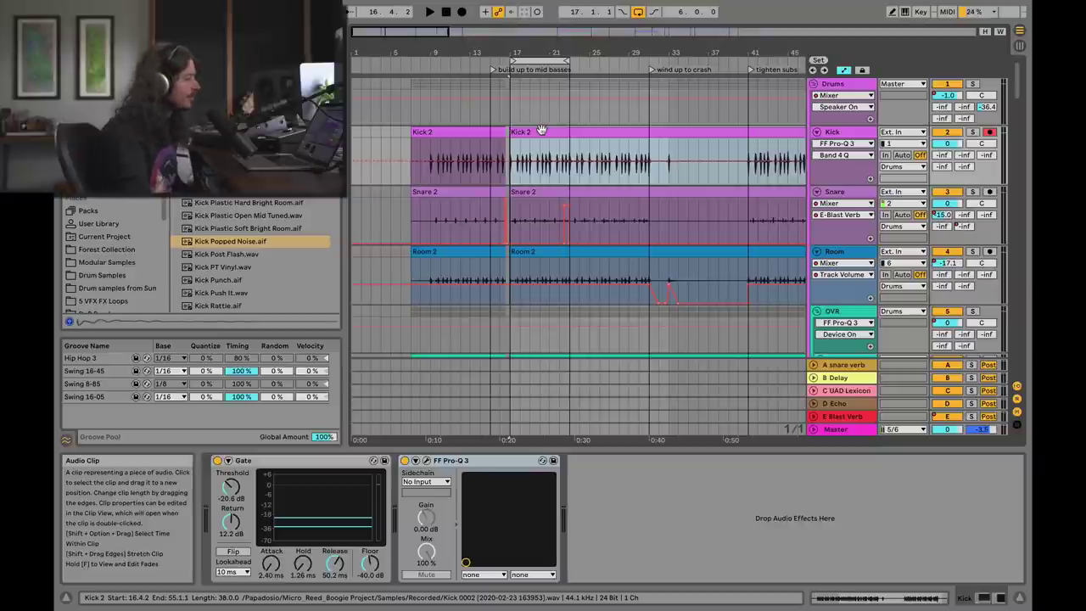
Step: Convert the Kick 2 clip's drums to a new MIDI track with a 606 Drum Rack
{"action": "key", "text": "minus"}
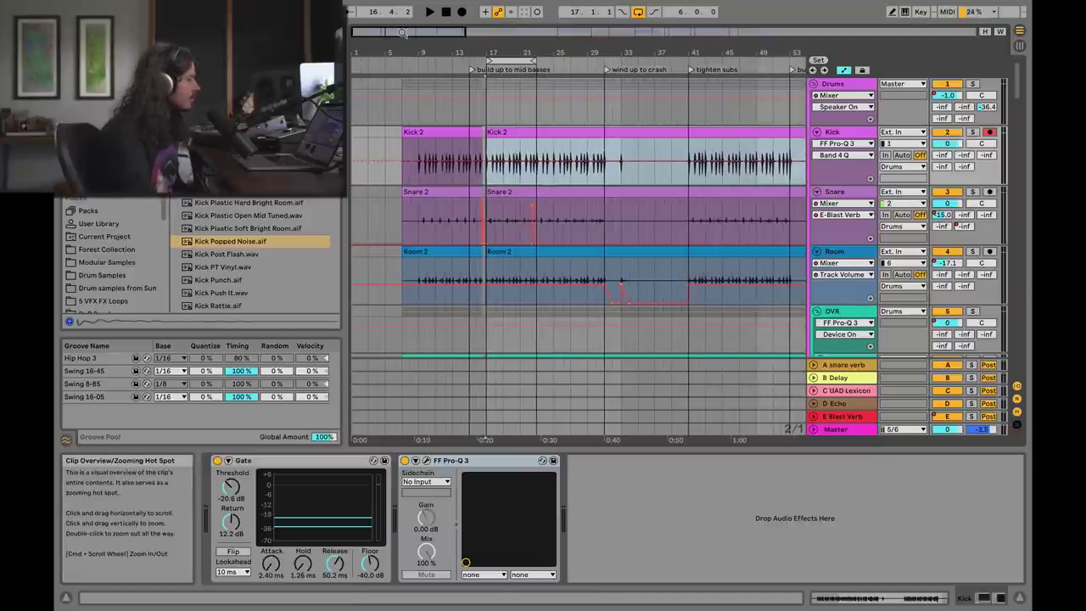
{"action": "right_click", "coordinate": [509, 133]}
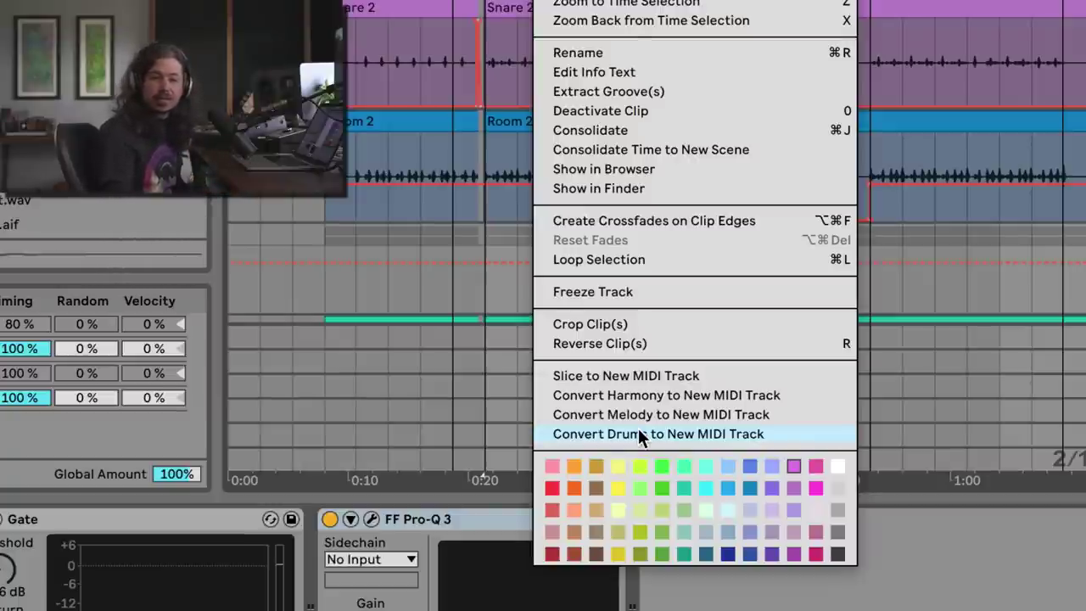
{"action": "left_click", "coordinate": [638, 431]}
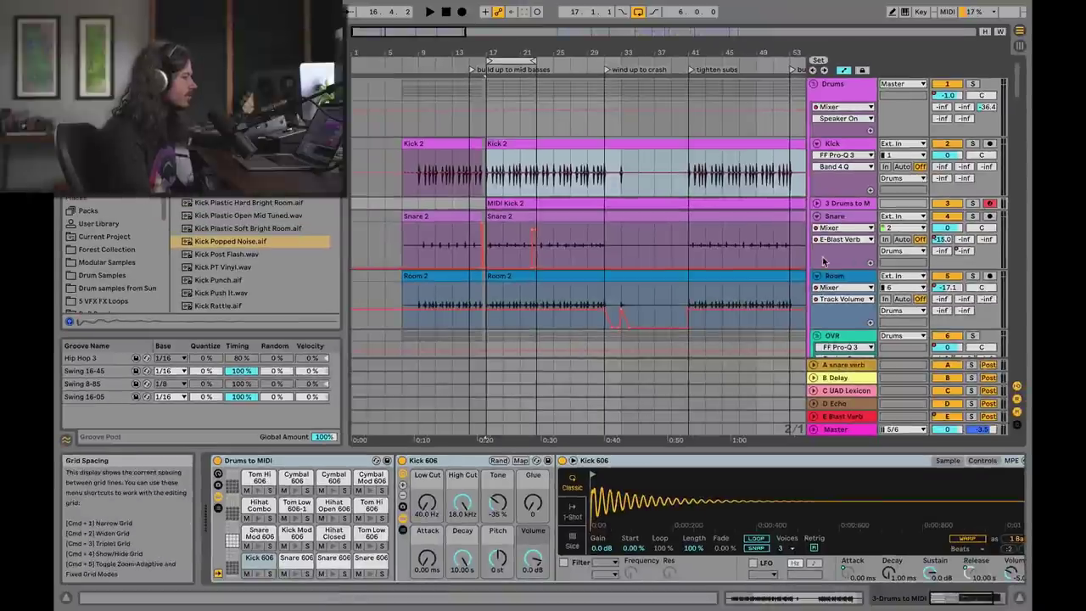
Step: Unfold the new drum track, open MIDI Kick 2 in the note editor, solo and play it
{"action": "left_click", "coordinate": [816, 207]}
{"action": "left_click", "coordinate": [488, 237]}
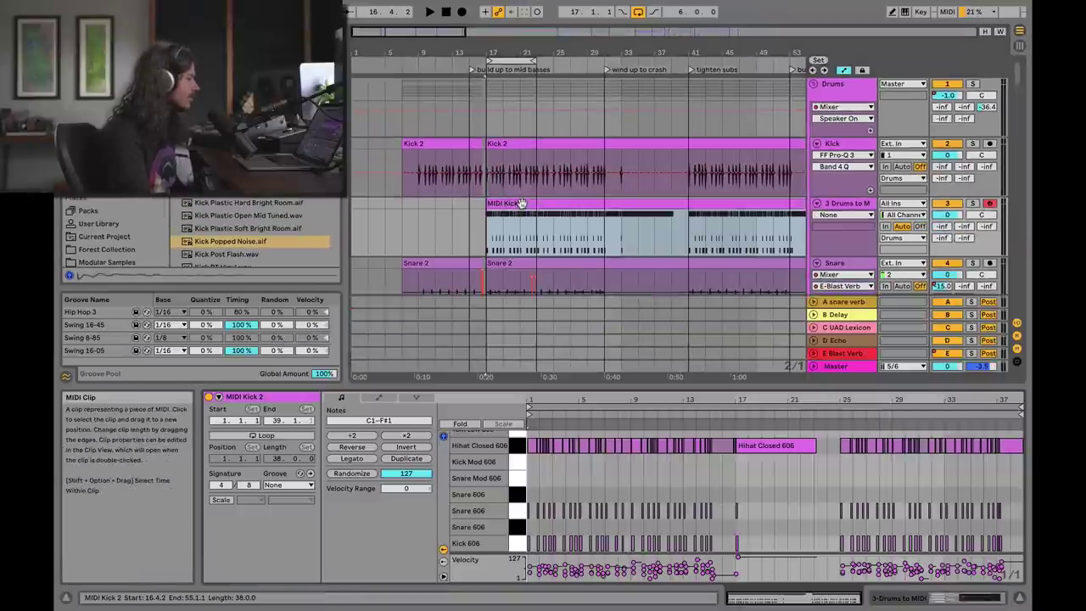
{"action": "left_click", "coordinate": [490, 238]}
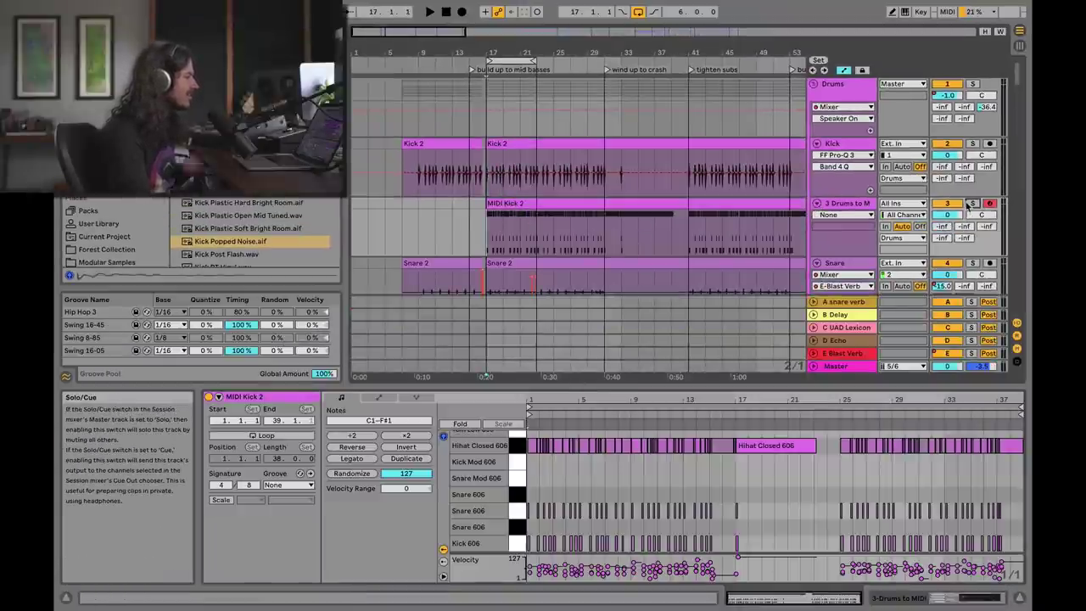
{"action": "key", "text": "space"}
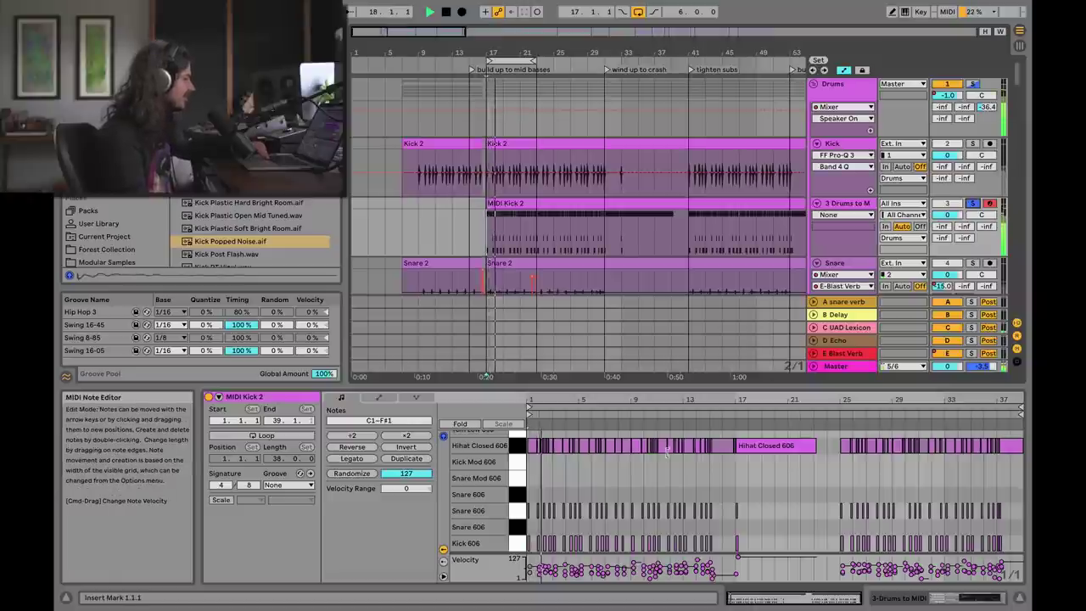
{"action": "key", "text": "plus"}
{"action": "key", "text": "plus"}
{"action": "key", "text": "plus"}
{"action": "key", "text": "plus"}
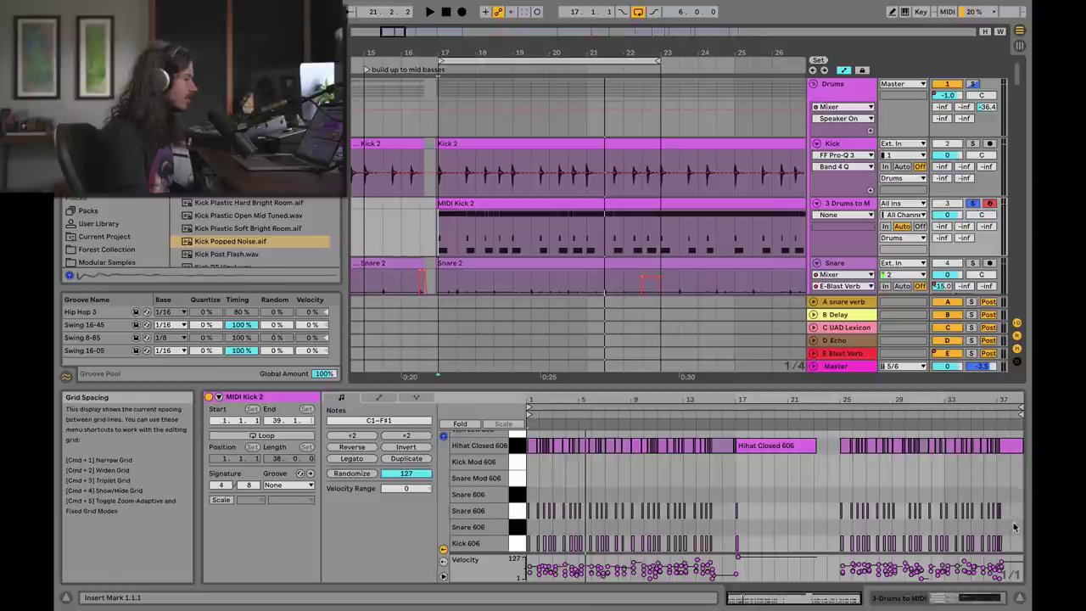
Step: Delete the Hihat and Snare notes from MIDI Kick 2, then zoom in to bars 16–25
{"action": "key", "text": "space"}
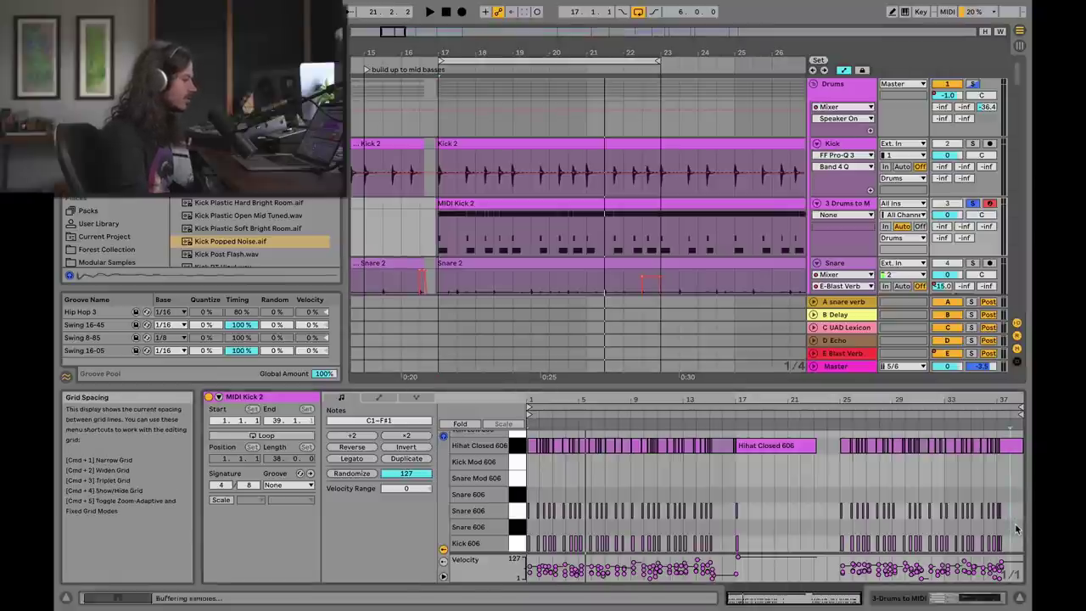
{"action": "left_click_drag", "start_coordinate": [1015, 523], "coordinate": [502, 439]}
{"action": "key", "text": "Delete"}
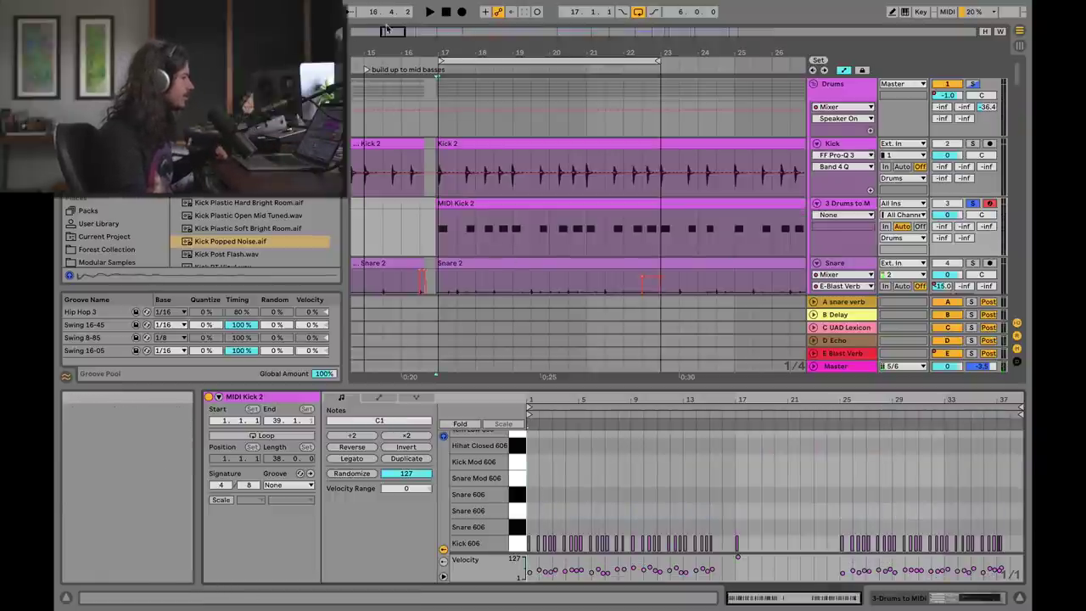
{"action": "left_click_drag", "start_coordinate": [392, 32], "coordinate": [371, 51]}
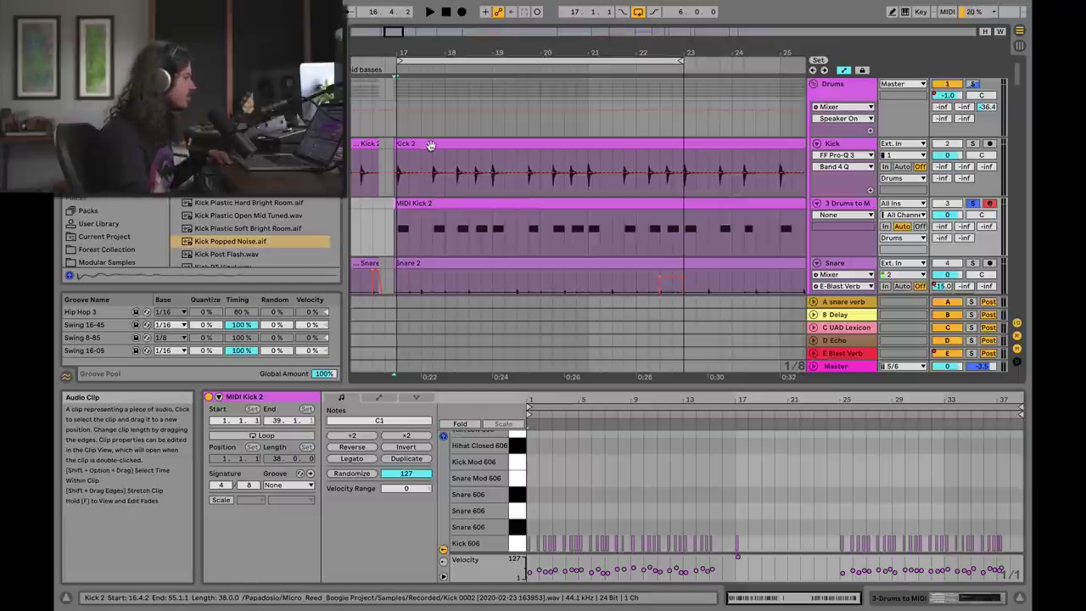
Step: Show the converted track's Drum Rack and audition the Kick 606 pad
{"action": "left_click", "coordinate": [431, 203]}
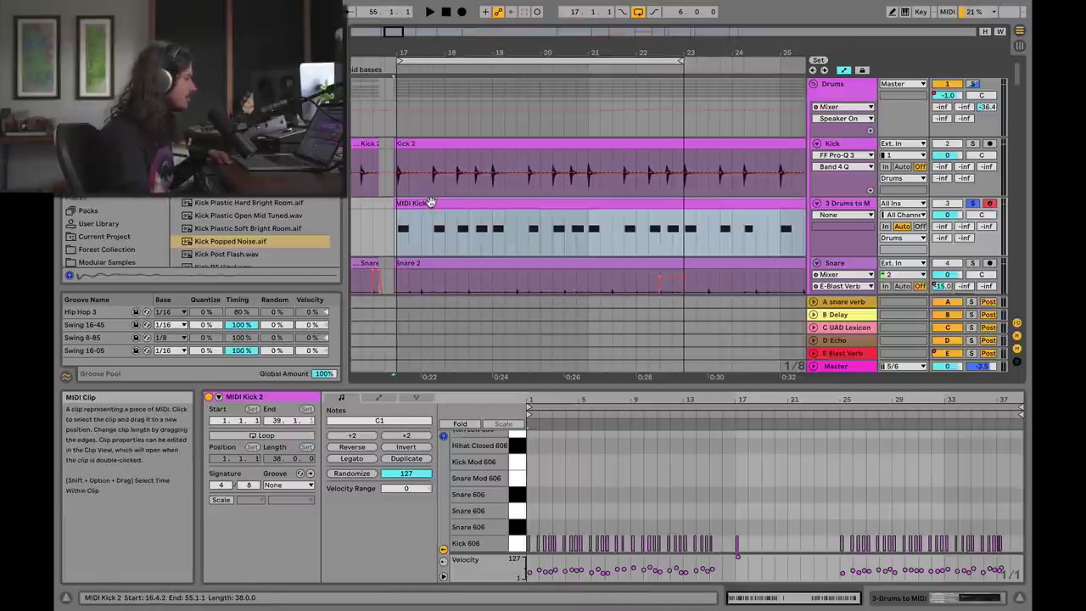
{"action": "left_click", "coordinate": [827, 204]}
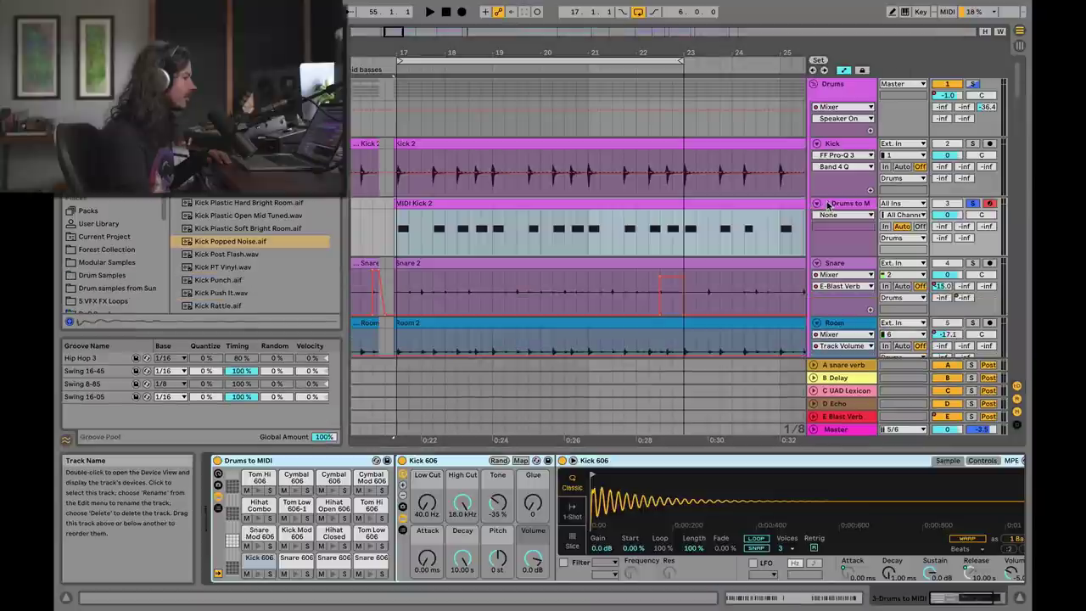
{"action": "left_click", "coordinate": [263, 575]}
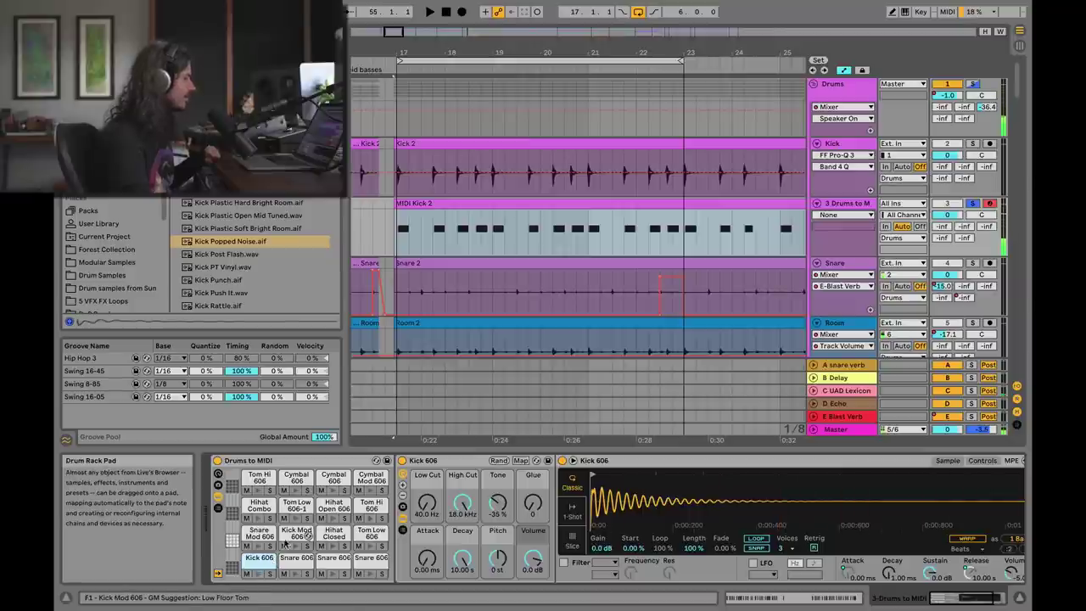
Step: Select bars 17–23 across all tracks and play them from bar 17
{"action": "left_click_drag", "start_coordinate": [594, 53], "coordinate": [599, 44]}
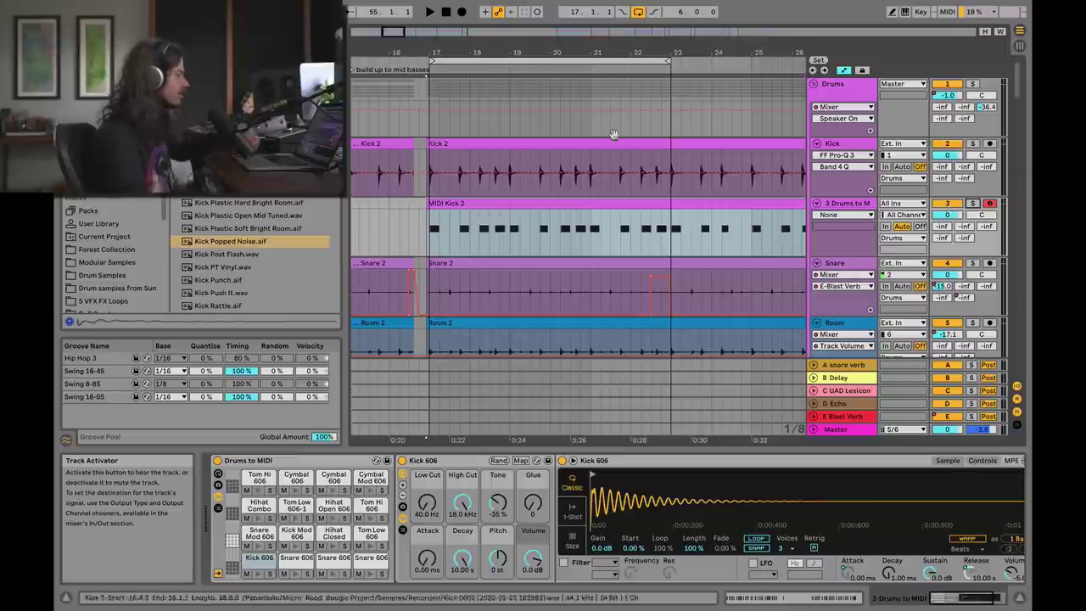
{"action": "left_click", "coordinate": [497, 59]}
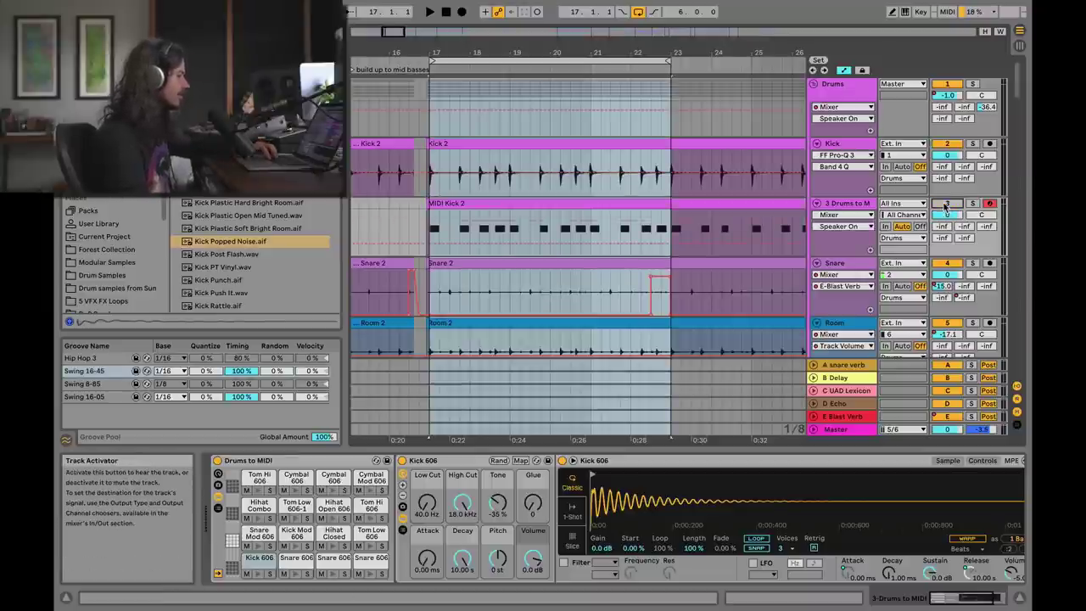
{"action": "key", "text": "space"}
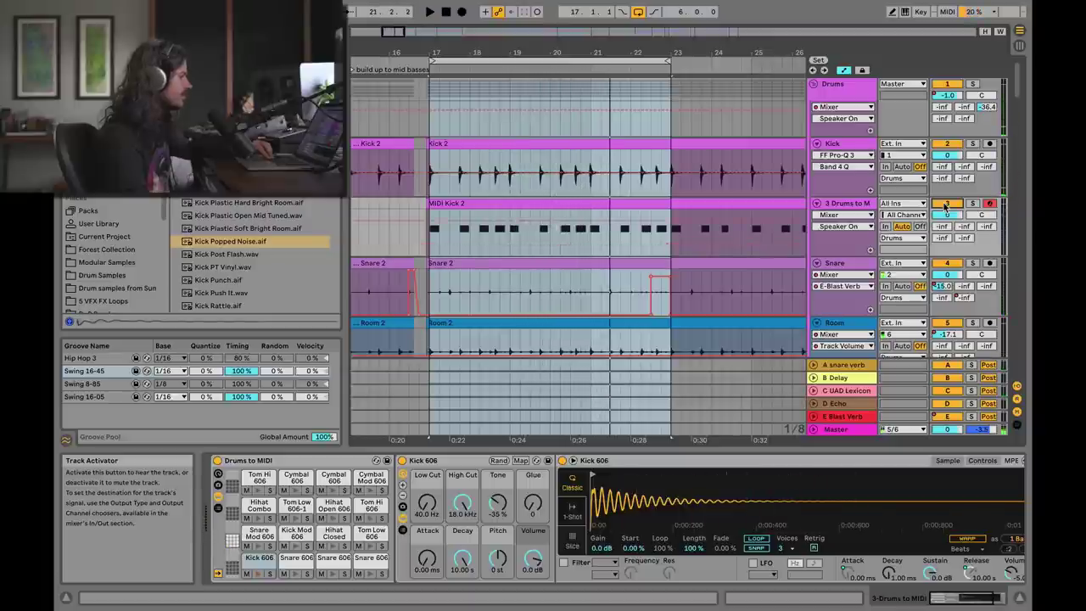
{"action": "key", "text": "space"}
{"action": "key", "text": "space"}
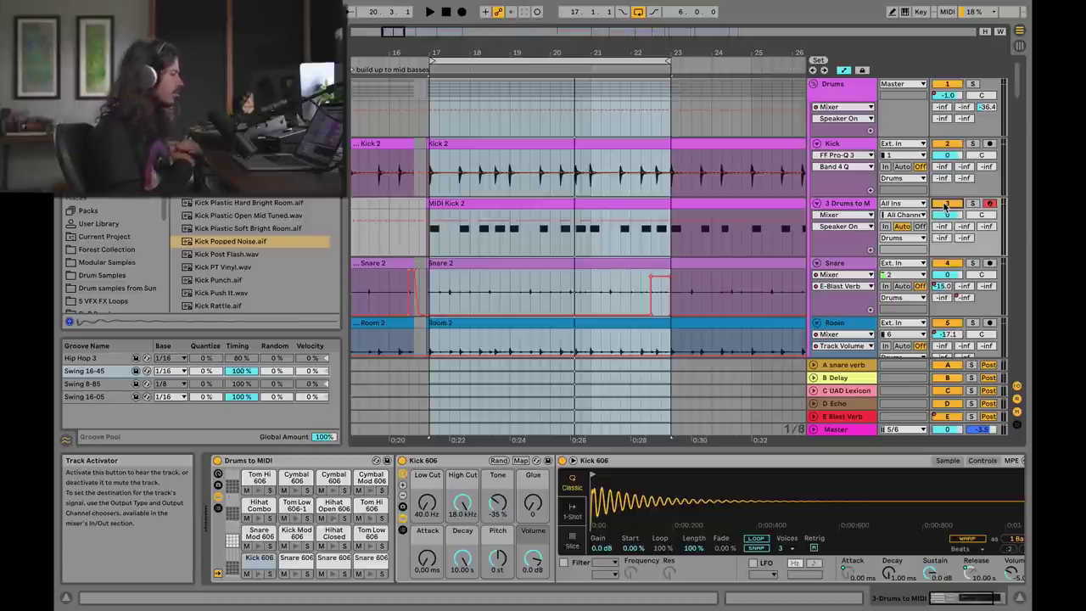
Step: Re-enable the drum track and audition kick samples, settling on Kick Plastic Hard Bright Room.aif
{"action": "left_click", "coordinate": [946, 204]}
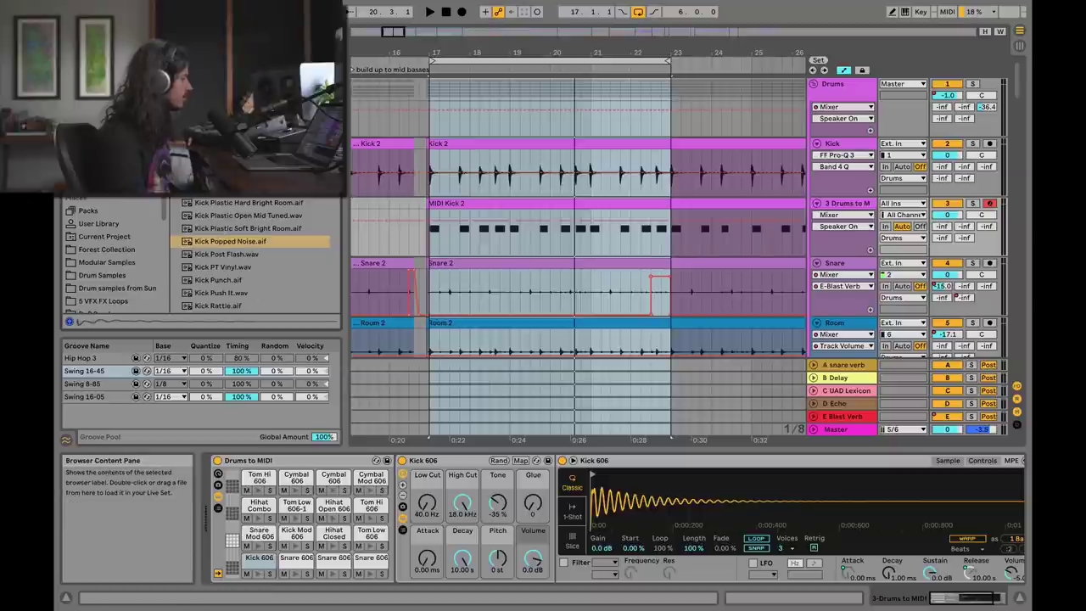
{"action": "scroll", "coordinate": [246, 271], "scroll_direction": "up", "scroll_amount": 2}
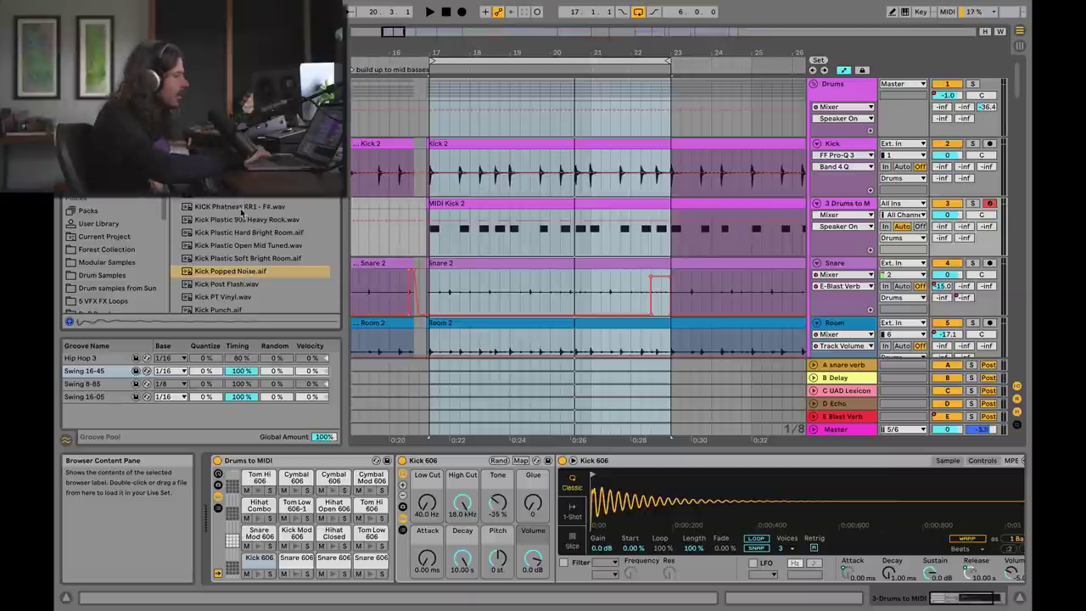
{"action": "scroll", "coordinate": [247, 204], "scroll_direction": "down", "scroll_amount": 1}
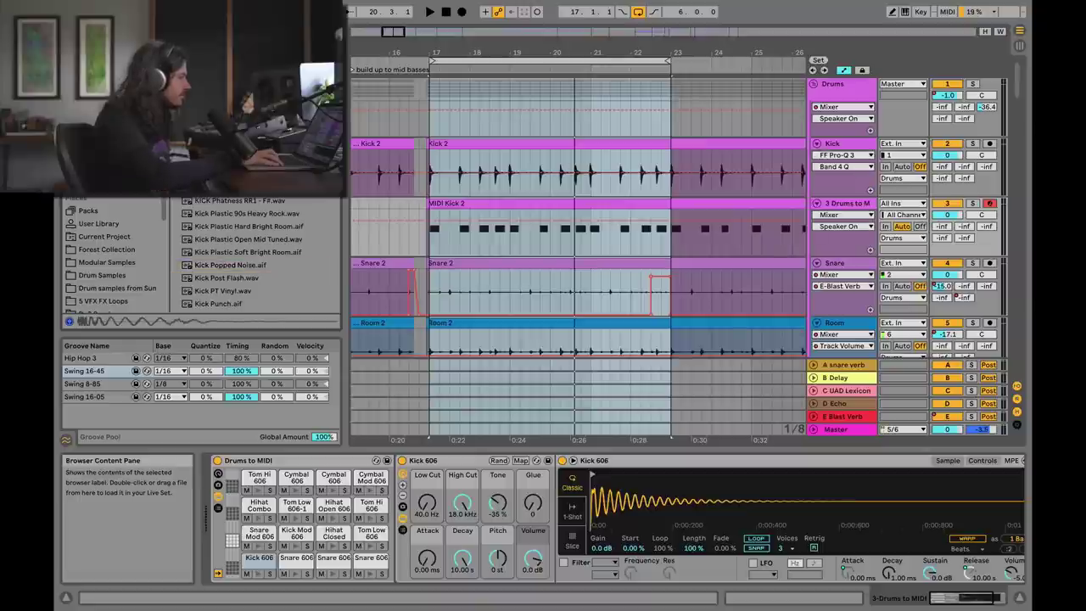
{"action": "left_click", "coordinate": [240, 200]}
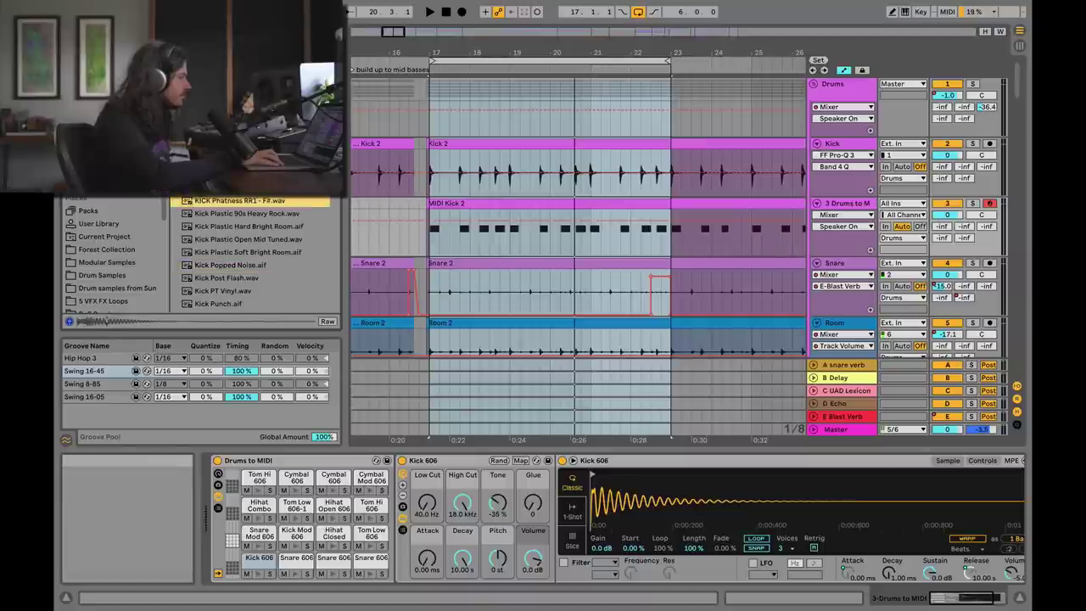
{"action": "key", "text": "Down"}
{"action": "key", "text": "Down"}
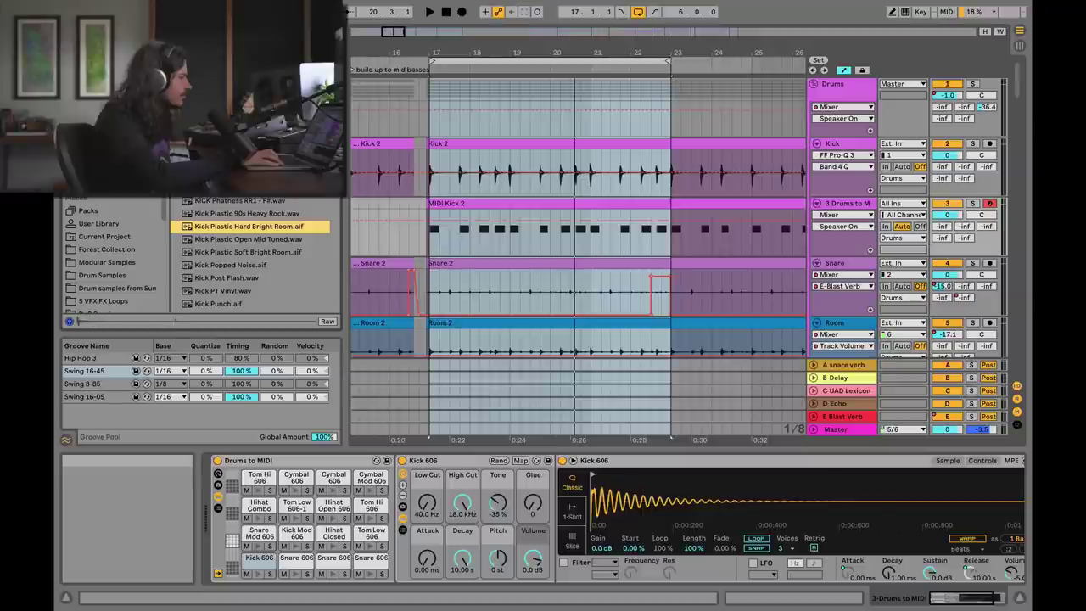
{"action": "key", "text": "Down"}
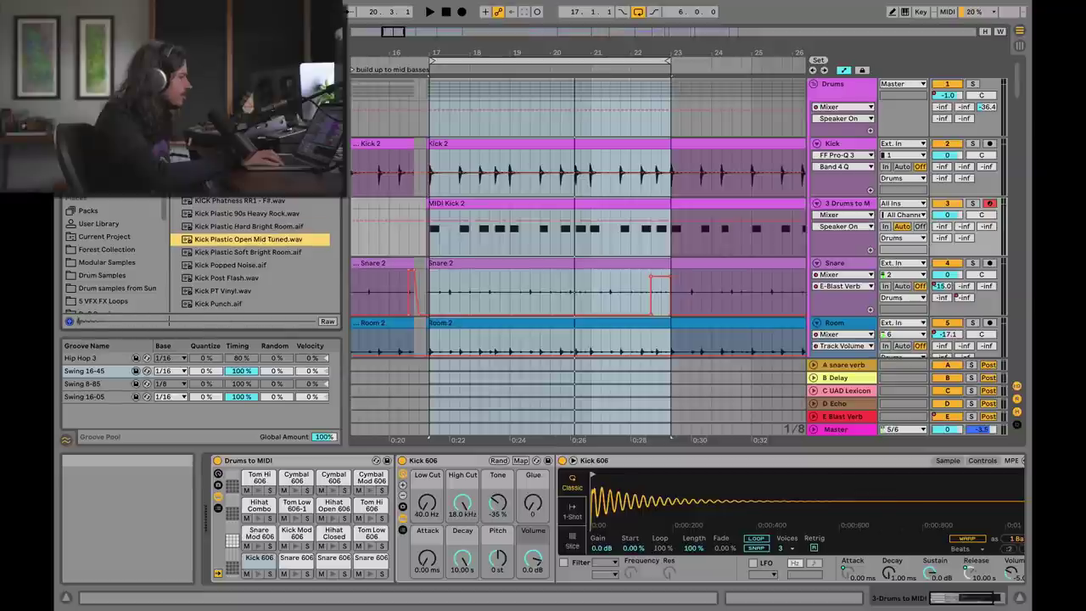
{"action": "key", "text": "Up"}
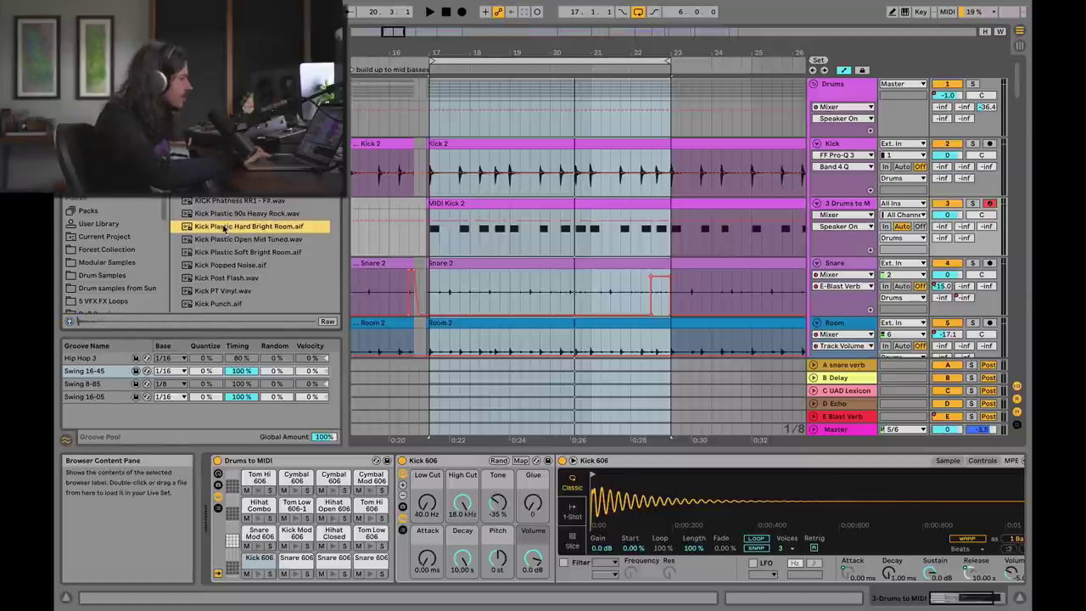
{"action": "left_click", "coordinate": [259, 576]}
{"action": "left_click", "coordinate": [238, 228]}
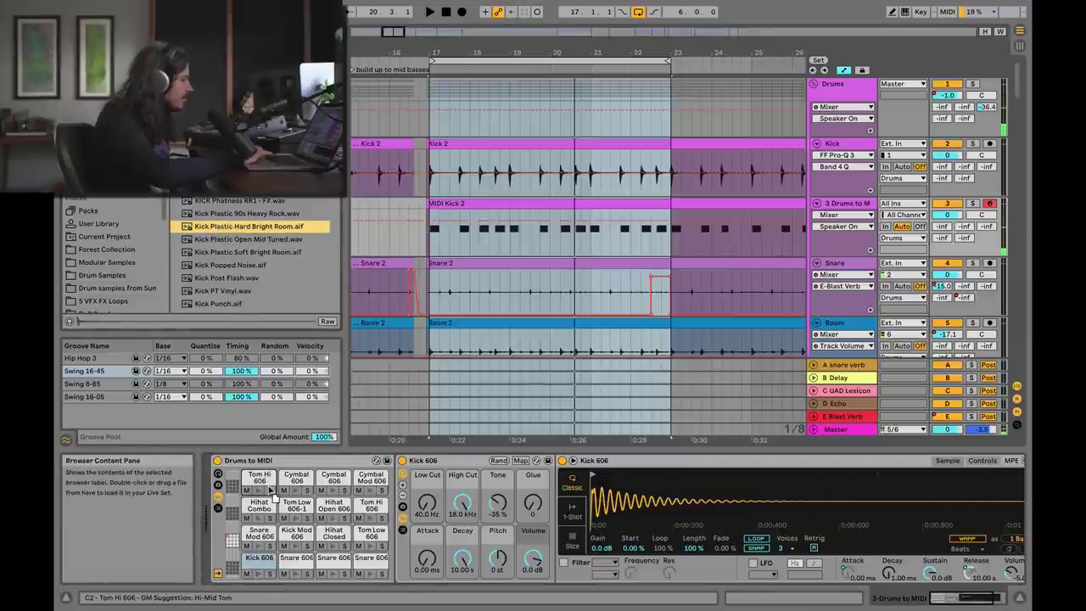
Step: Load Kick Plastic Hard Bright Room.aif onto pad C1 of the Drum Rack
{"action": "key", "text": "Return"}
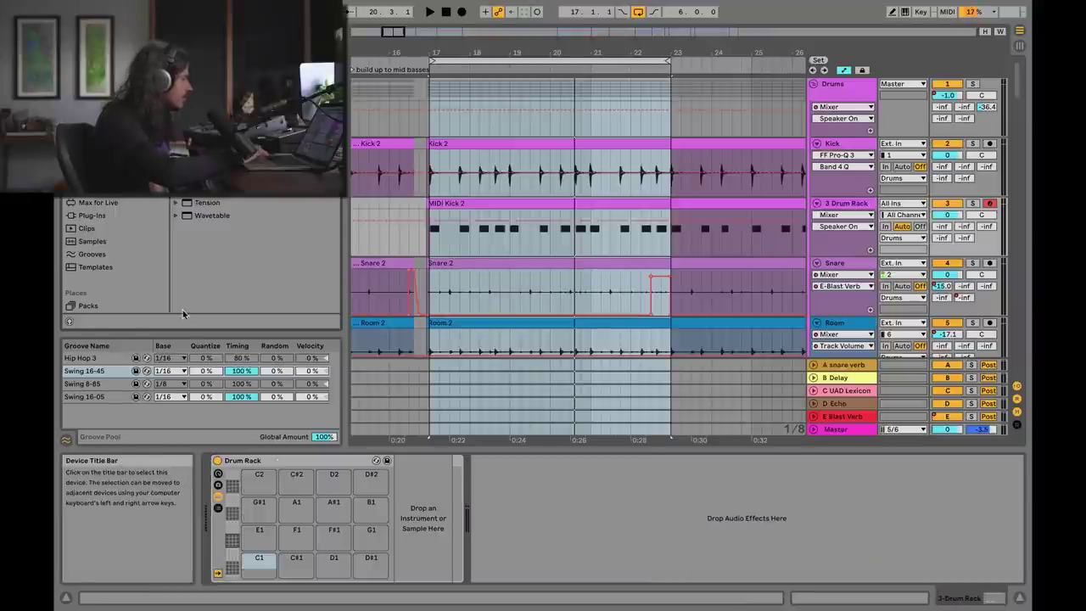
{"action": "left_click", "coordinate": [91, 241]}
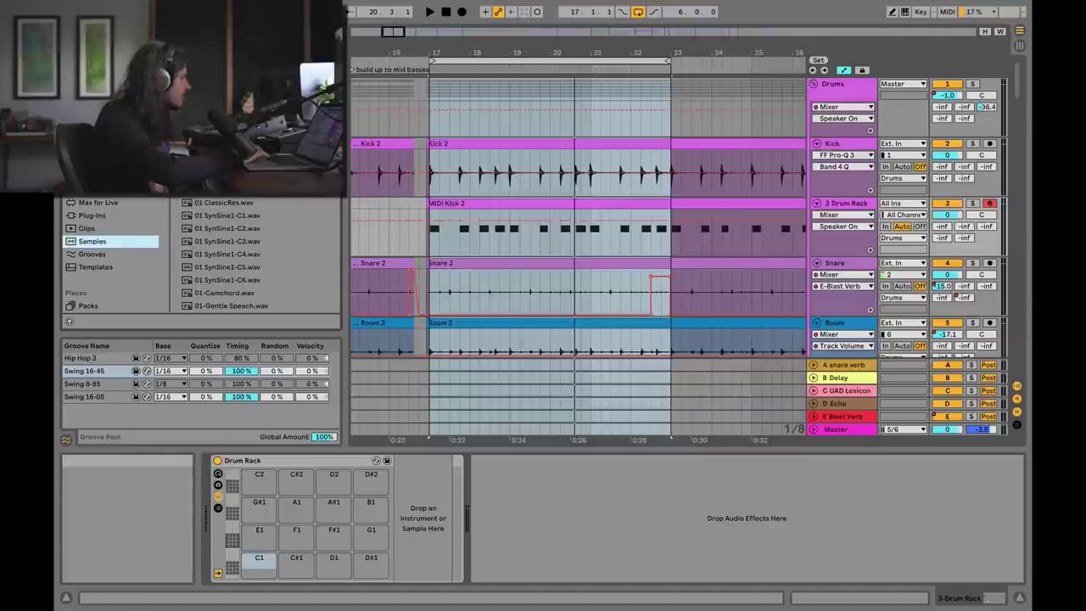
{"action": "left_click", "coordinate": [251, 229]}
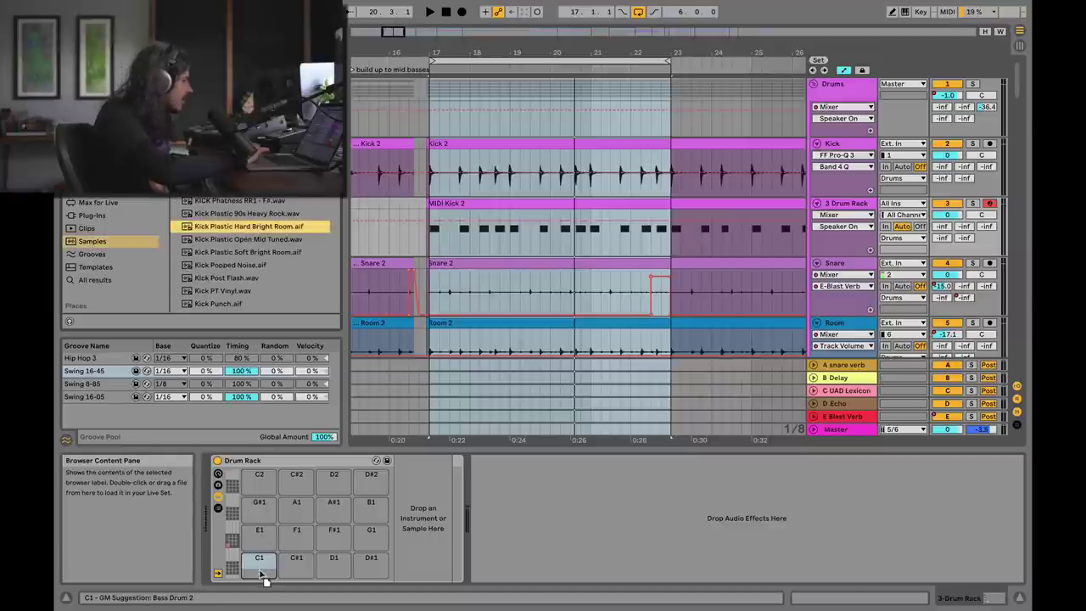
{"action": "left_click_drag", "start_coordinate": [261, 574], "coordinate": [261, 574]}
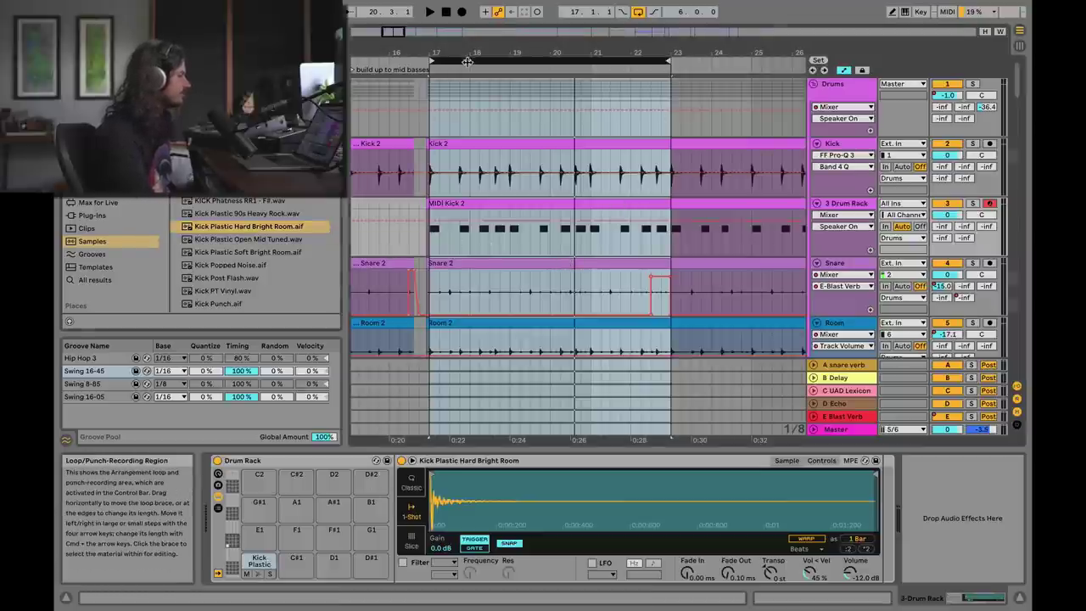
Step: Compare the new kick by toggling the MIDI track, soloing Drums, and muting the kick pad
{"action": "left_click", "coordinate": [430, 11]}
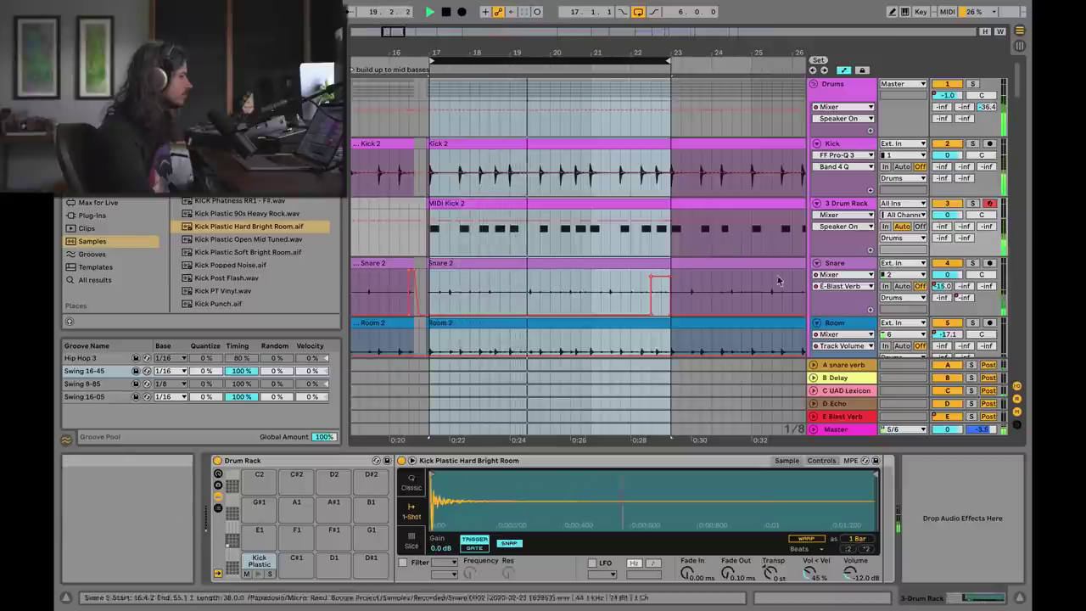
{"action": "left_click", "coordinate": [945, 205]}
{"action": "key", "text": "space"}
{"action": "key", "text": "space"}
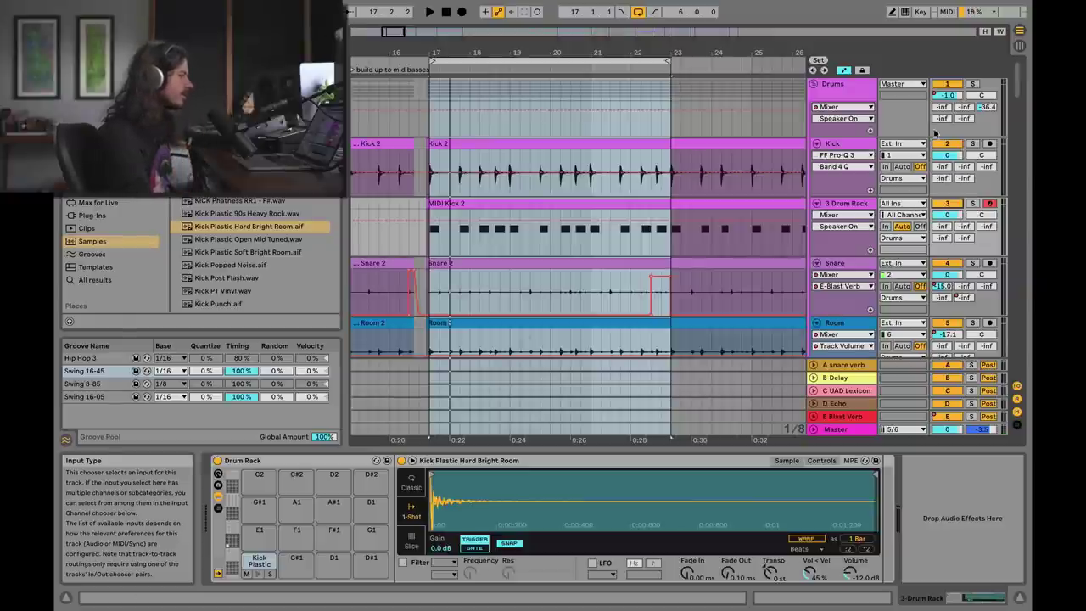
{"action": "left_click", "coordinate": [973, 85]}
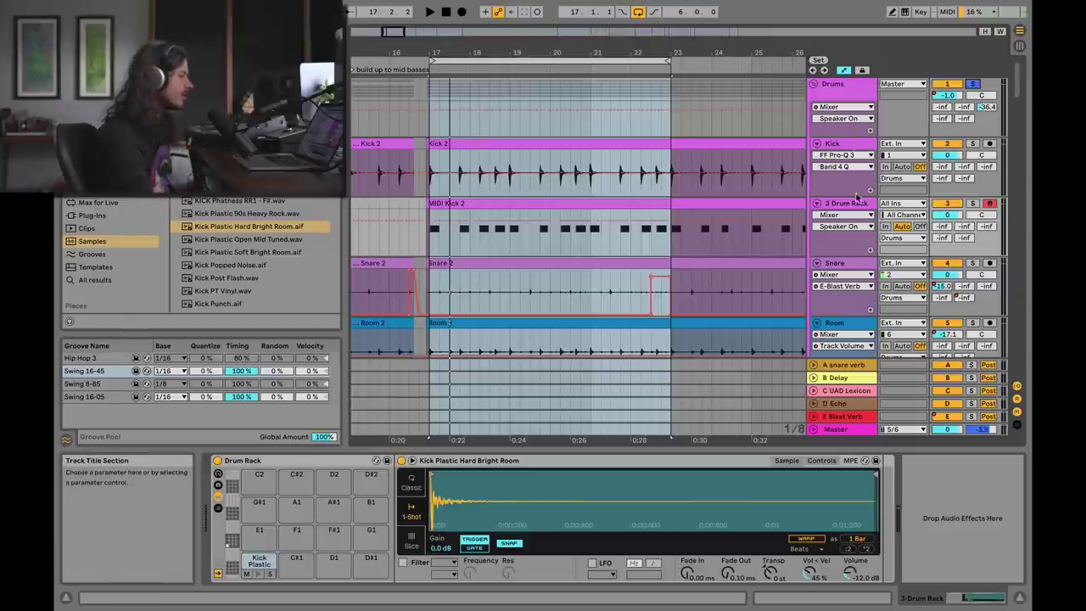
{"action": "key", "text": "space"}
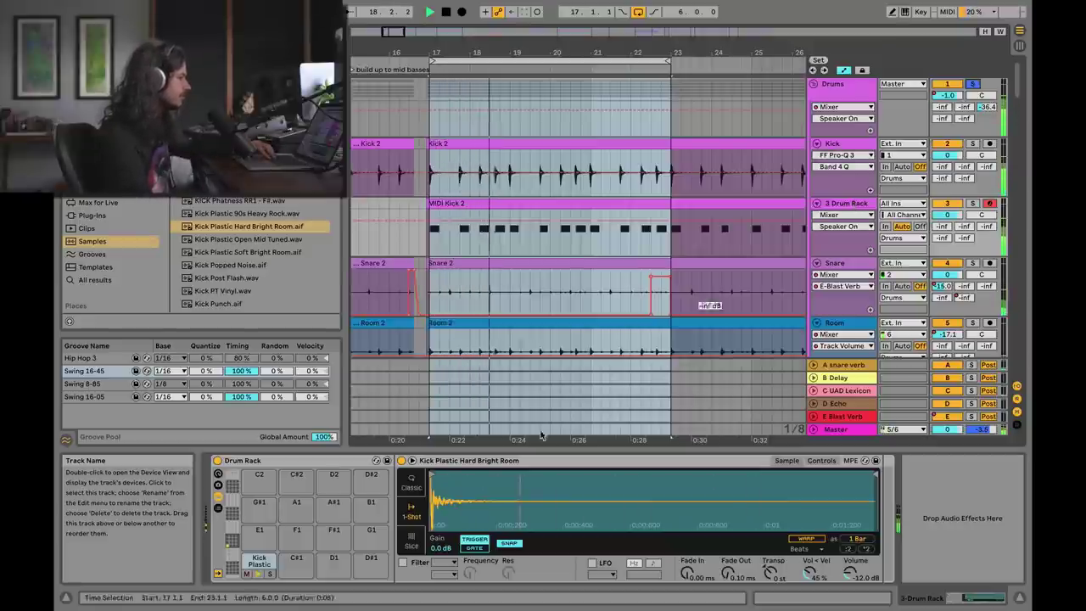
{"action": "left_click", "coordinate": [247, 575]}
{"action": "left_click", "coordinate": [247, 574]}
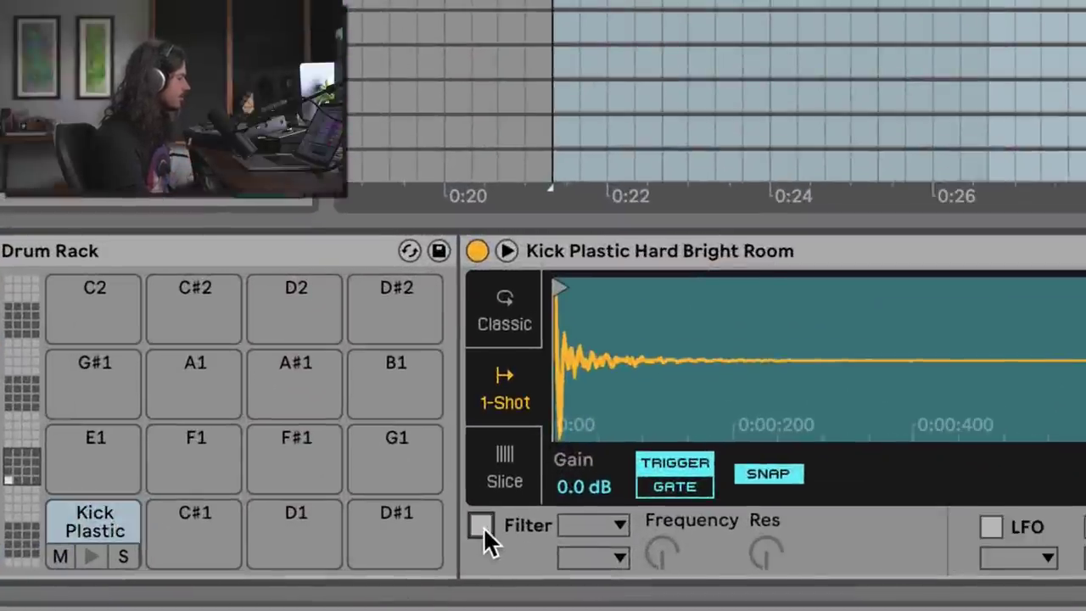
Step: Enable the kick sample's filter as a 24 dB high-pass with cutoff lowered to about 231 Hz
{"action": "left_click", "coordinate": [481, 526]}
{"action": "left_click", "coordinate": [577, 526]}
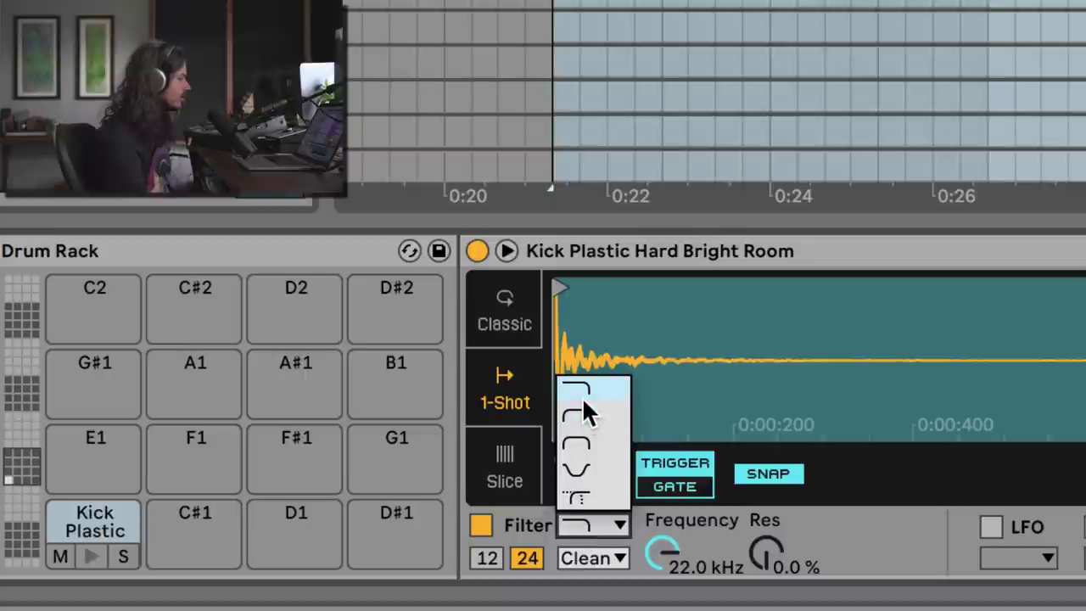
{"action": "left_click", "coordinate": [585, 419]}
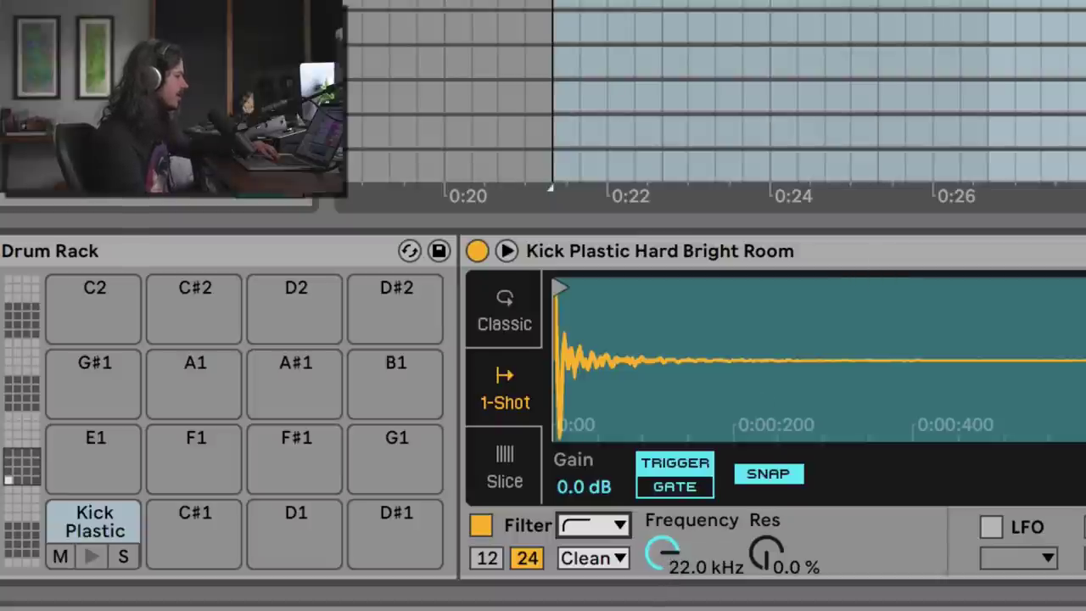
{"action": "key", "text": "space"}
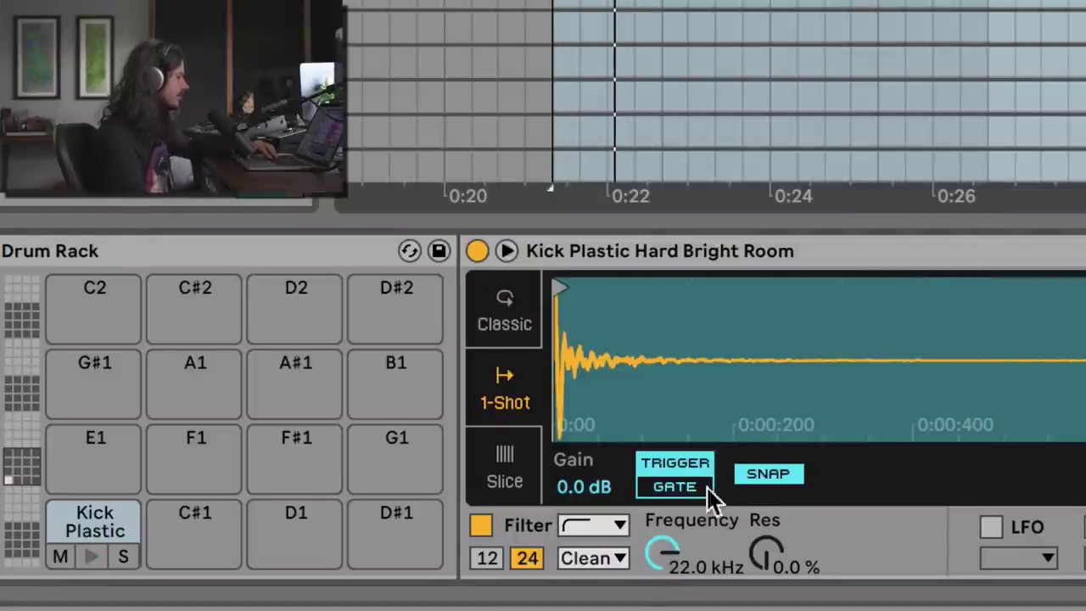
{"action": "left_click", "coordinate": [574, 523]}
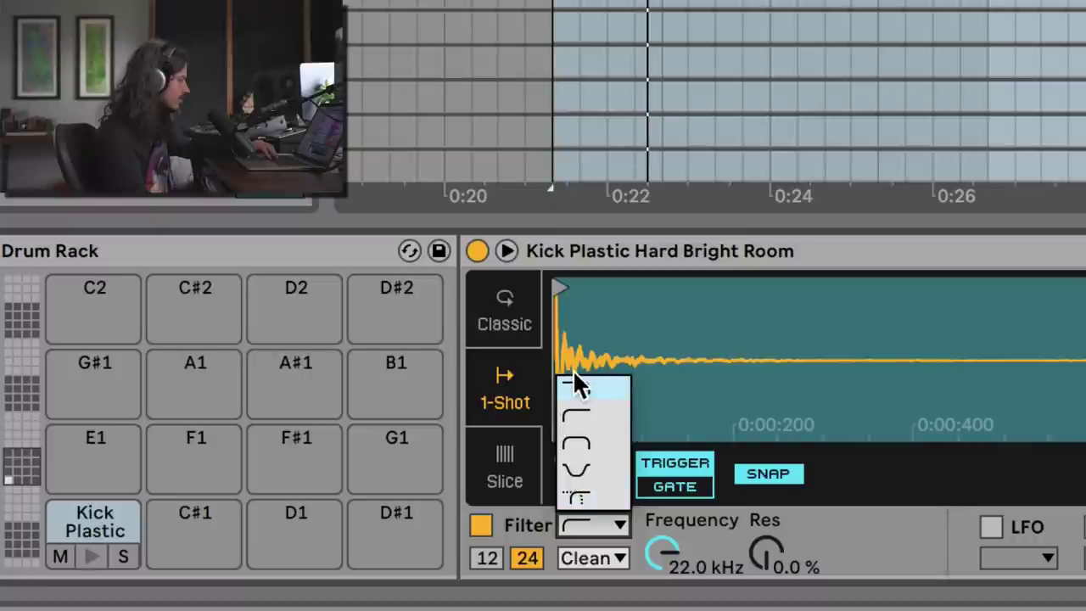
{"action": "left_click", "coordinate": [578, 392]}
{"action": "left_click", "coordinate": [592, 521]}
{"action": "left_click", "coordinate": [591, 414]}
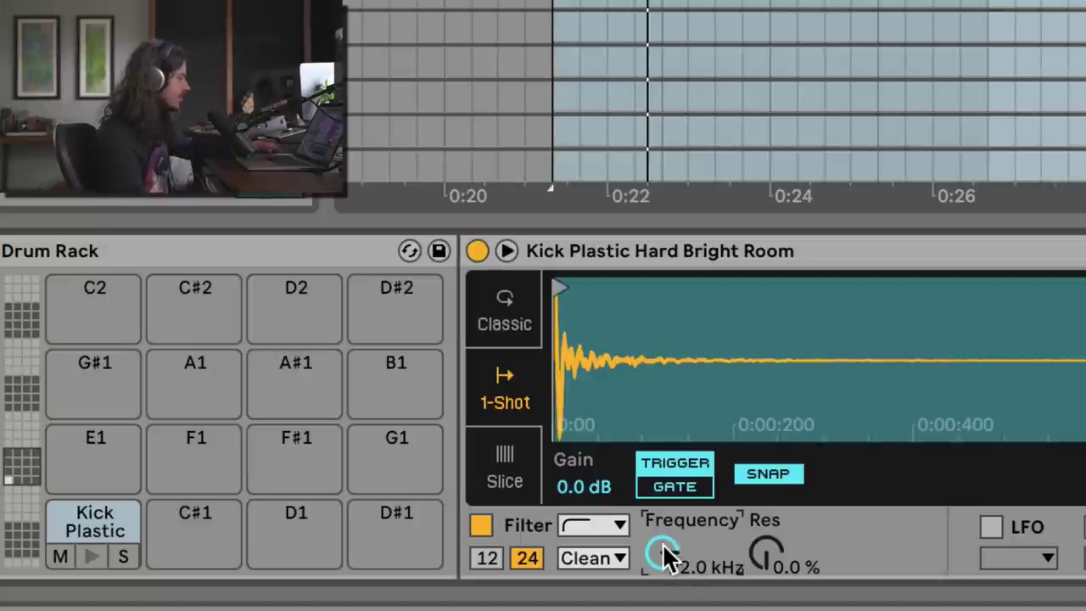
{"action": "left_click_drag", "start_coordinate": [666, 556], "coordinate": [666, 610]}
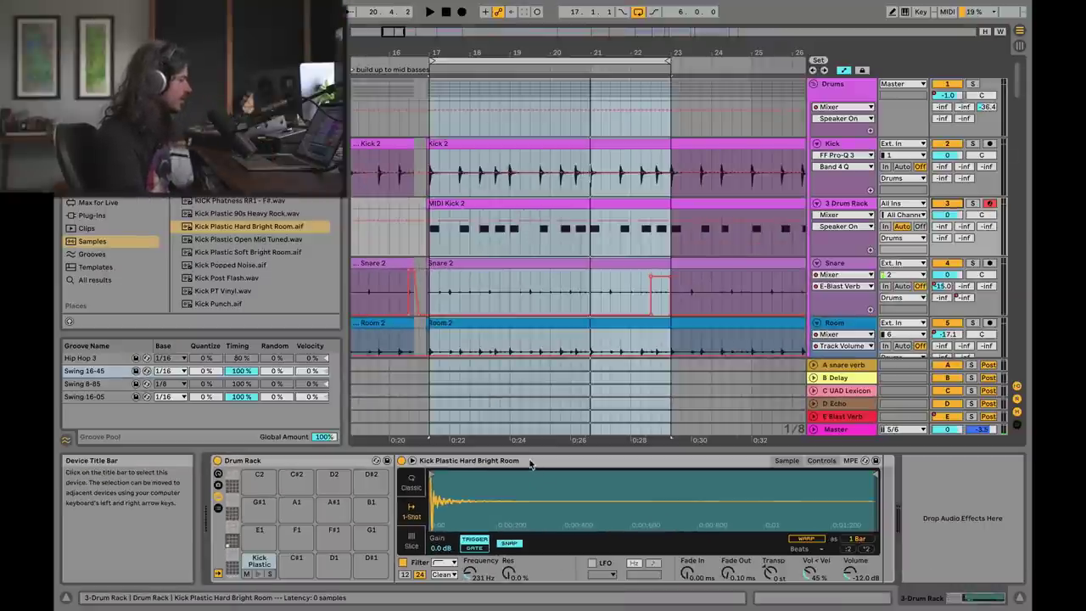
Step: Raise the kick sample's volume slightly and compare playback with the Drum Rack bypassed and active
{"action": "left_click", "coordinate": [531, 463]}
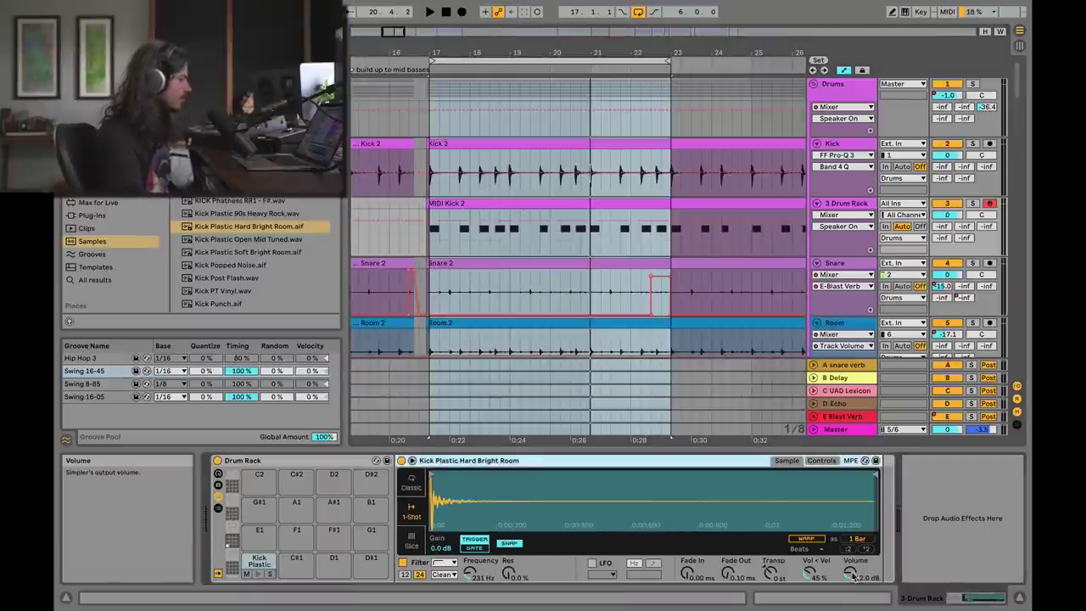
{"action": "left_click_drag", "start_coordinate": [850, 574], "coordinate": [850, 571]}
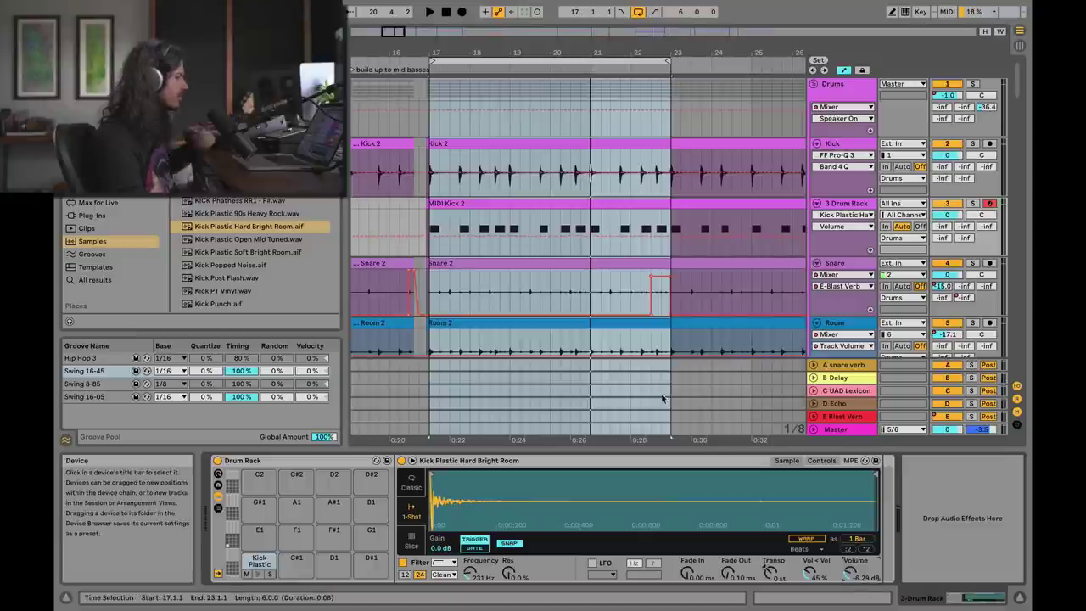
{"action": "left_click", "coordinate": [218, 461]}
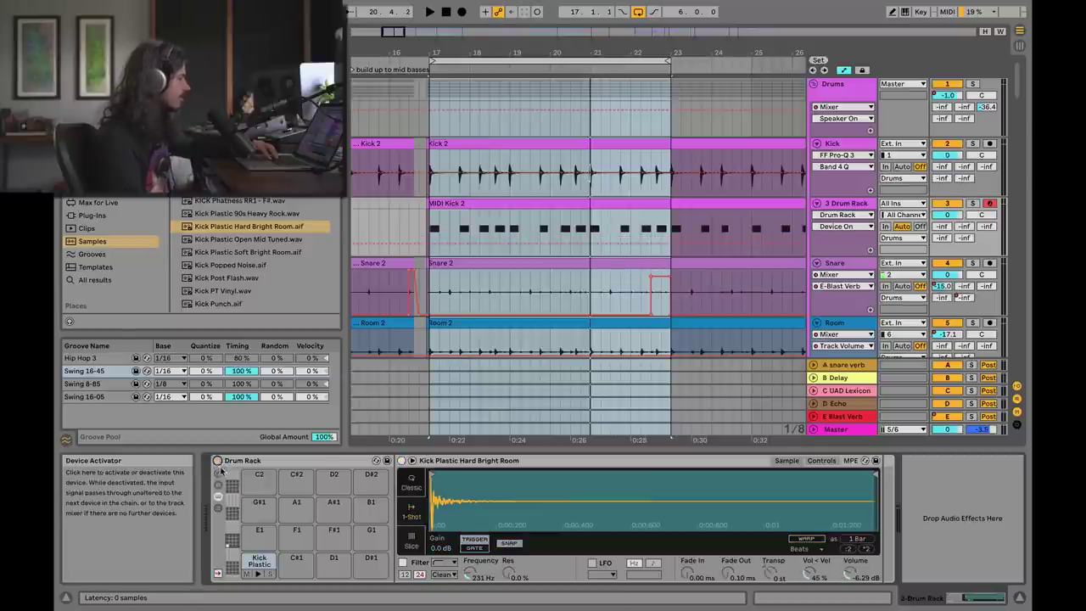
{"action": "key", "text": "space"}
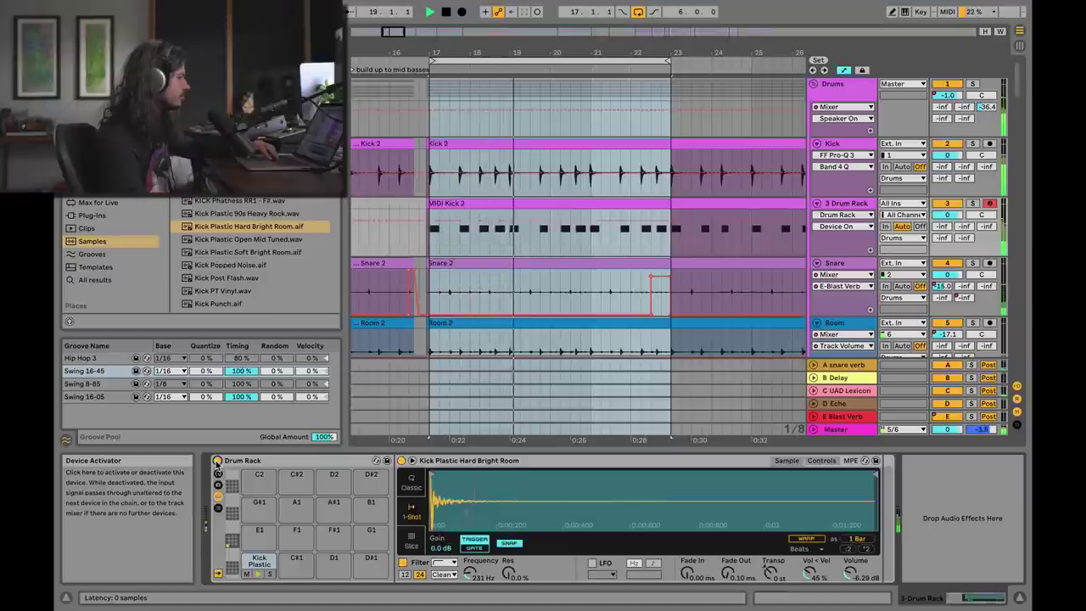
{"action": "left_click", "coordinate": [217, 461]}
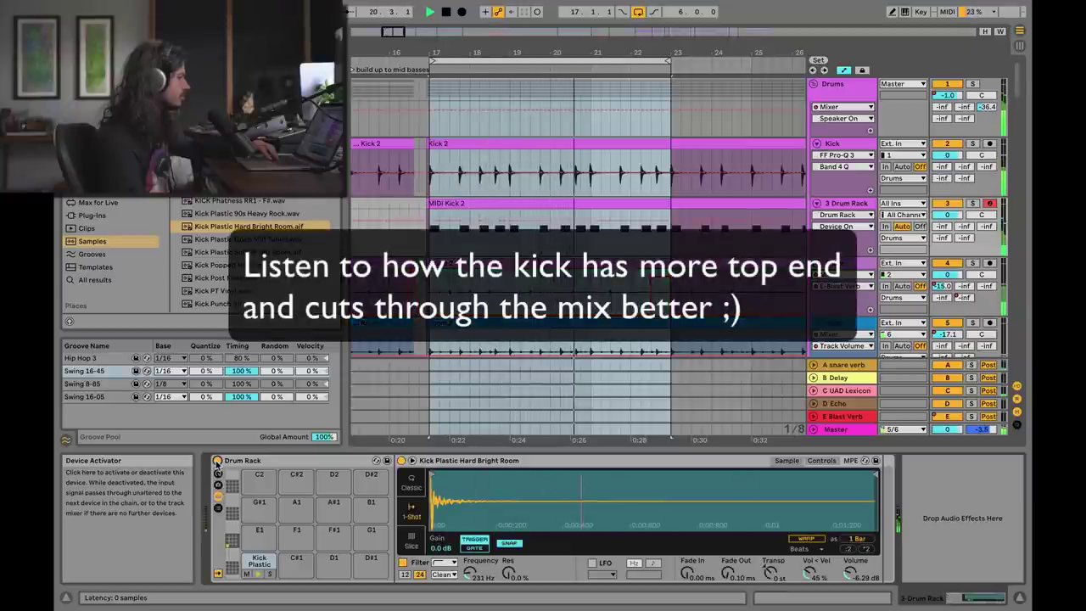
{"action": "left_click", "coordinate": [218, 461]}
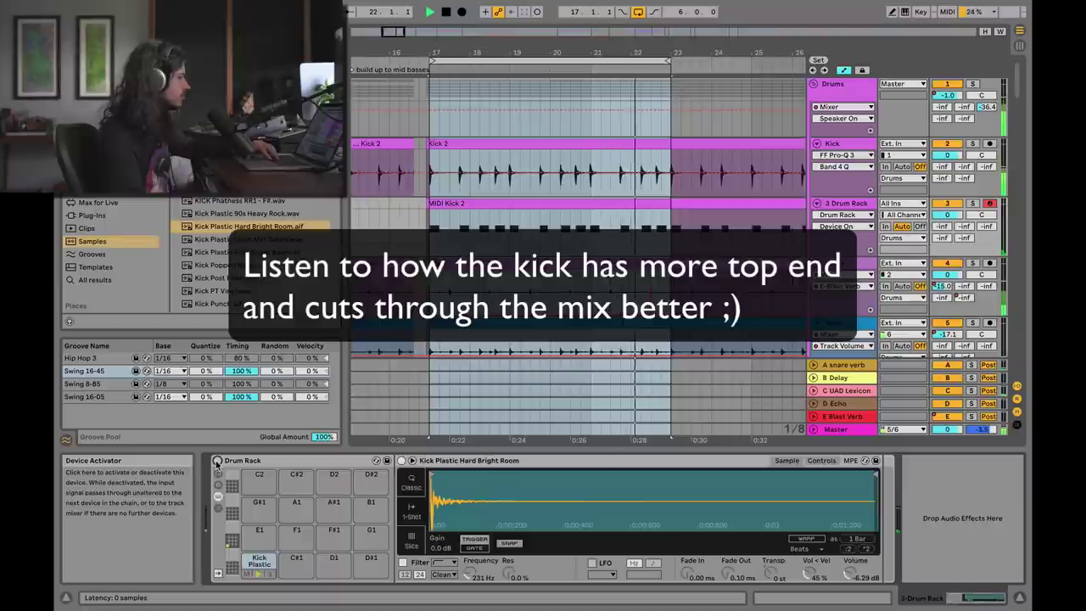
{"action": "left_click", "coordinate": [217, 461]}
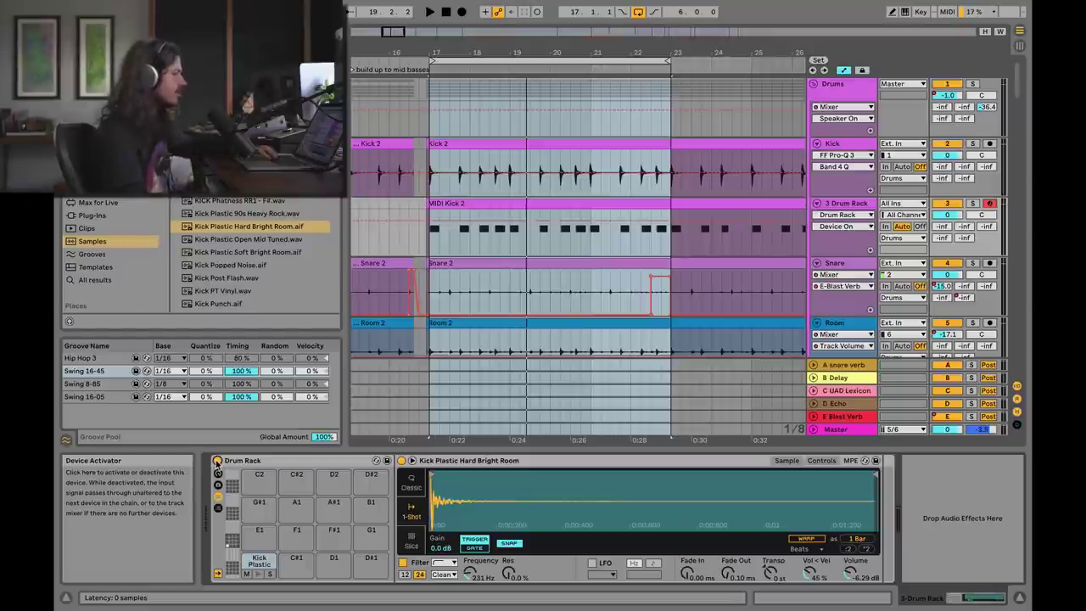
Step: Solo the 3 Drum Rack track and play it from bar 17, then stop
{"action": "left_click", "coordinate": [972, 202]}
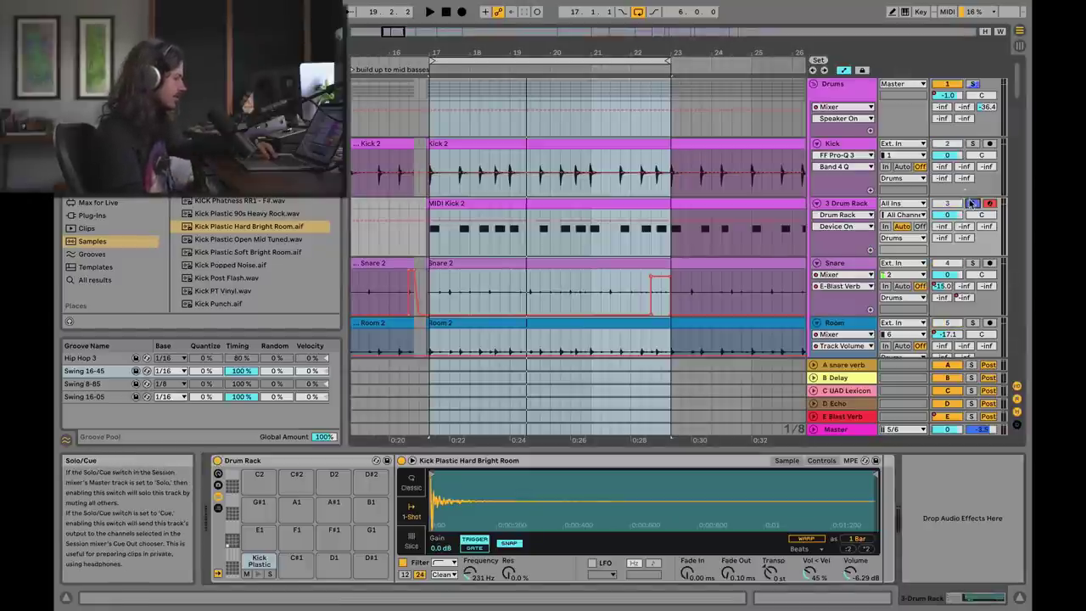
{"action": "key", "text": "space"}
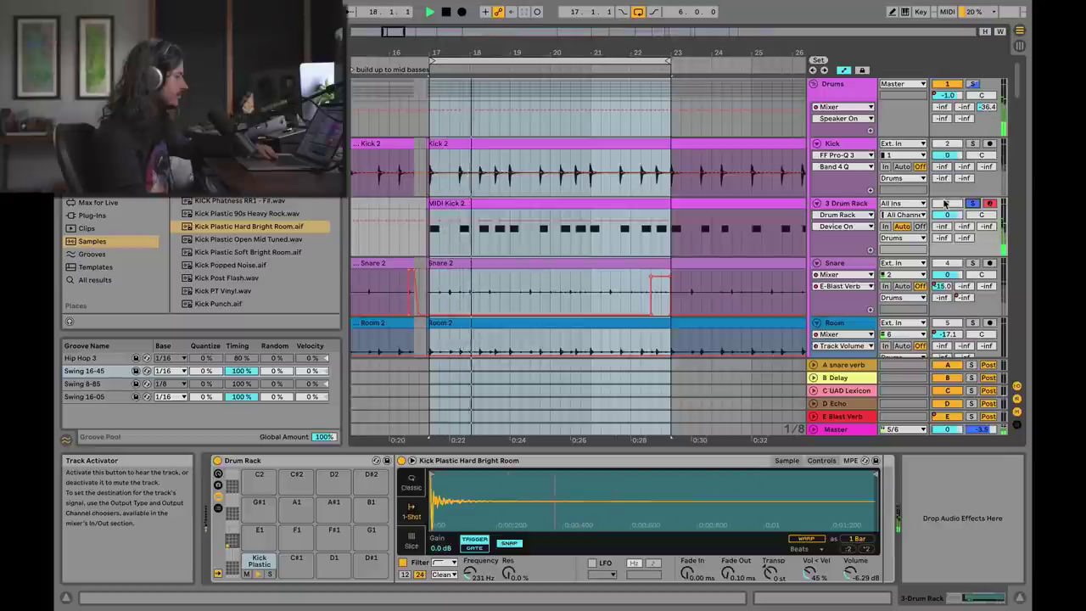
{"action": "key", "text": "space"}
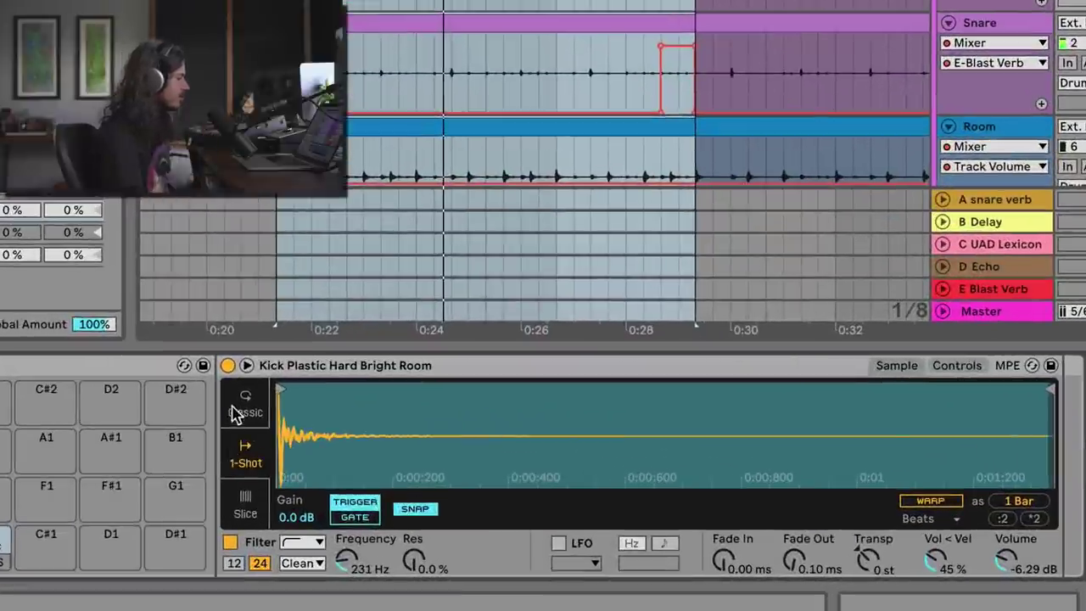
Step: Switch the kick sample to Classic mode and compare the Drum Rack off and on while playing
{"action": "left_click", "coordinate": [235, 413]}
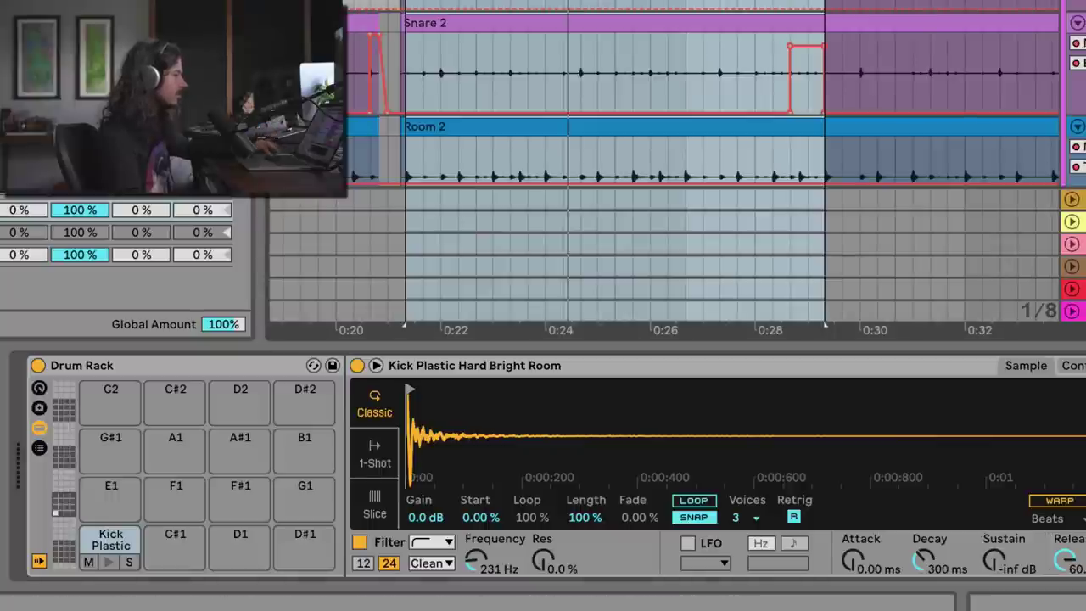
{"action": "left_click", "coordinate": [37, 365]}
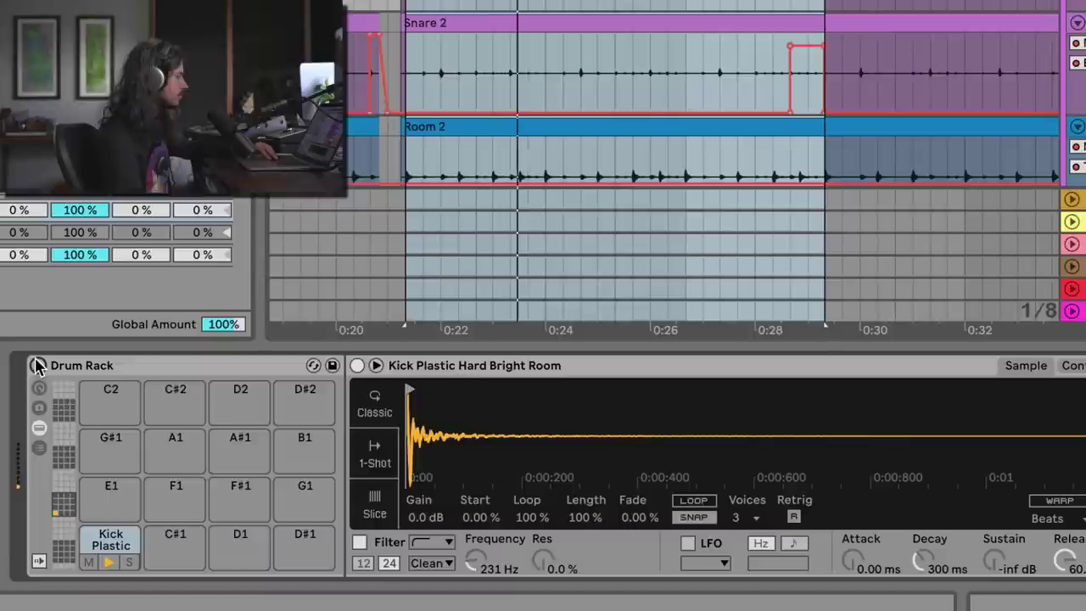
{"action": "left_click", "coordinate": [38, 365]}
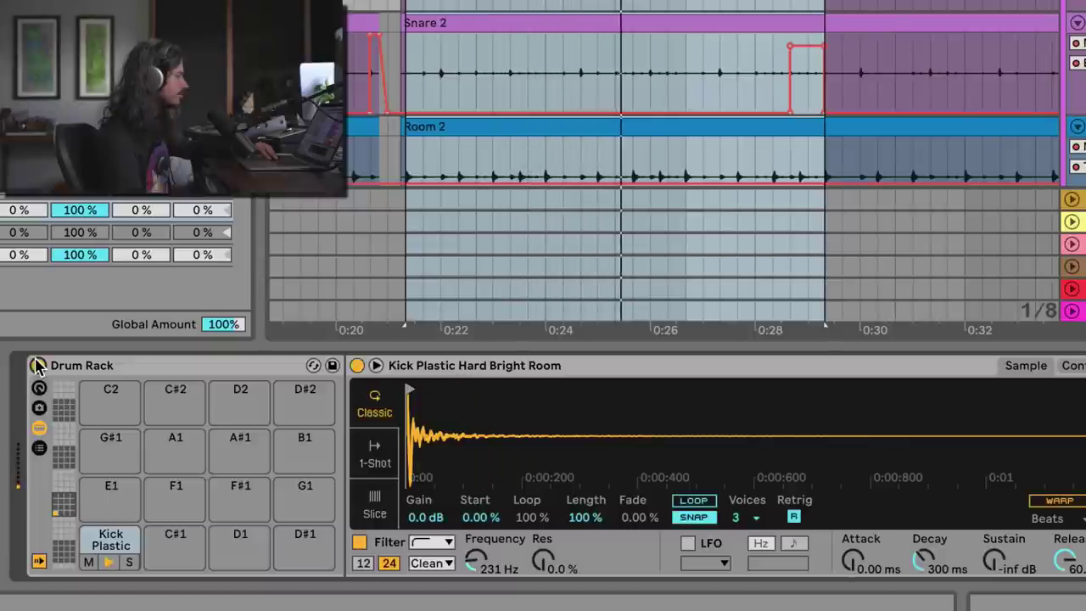
{"action": "key", "text": "space"}
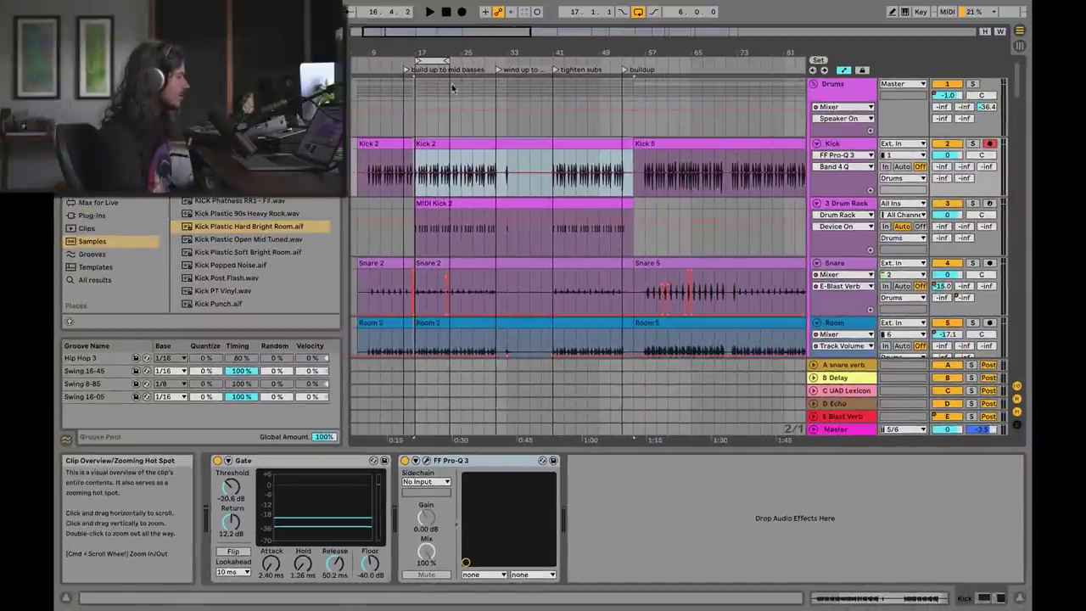
Step: Select the Kick clips, then zoom the arrangement out toward bars 121–209 to reveal Kick 7, 10 and 12
{"action": "left_click", "coordinate": [461, 209]}
{"action": "left_click", "coordinate": [457, 141]}
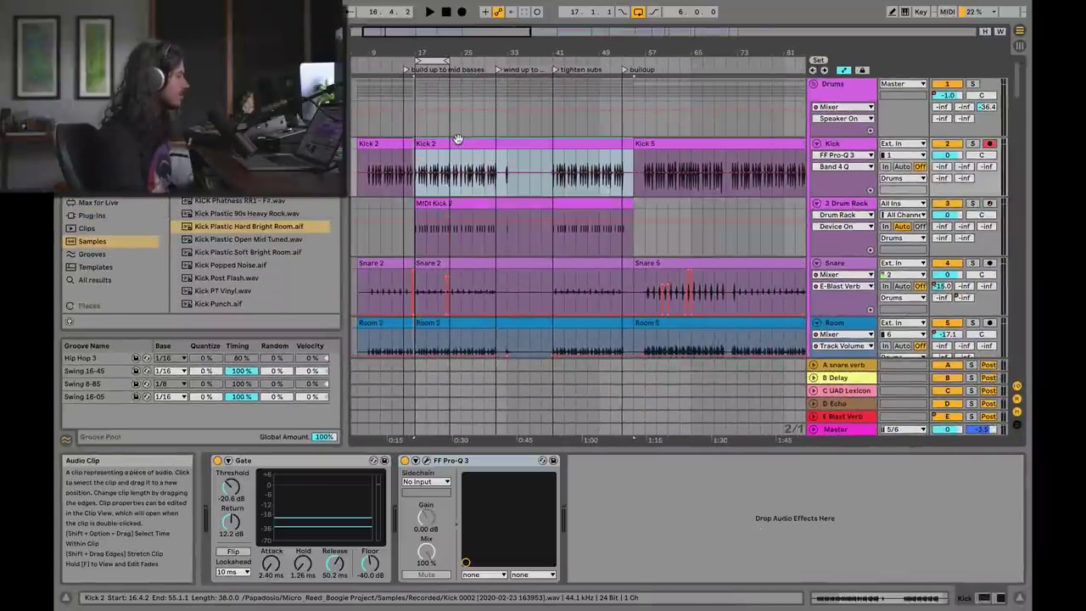
{"action": "left_click", "coordinate": [375, 143]}
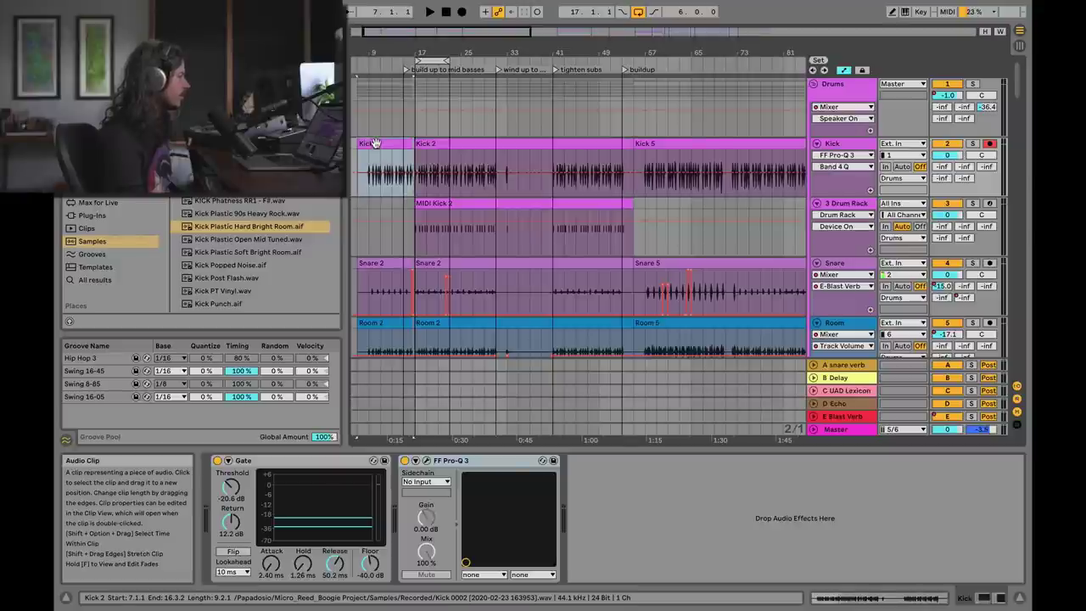
{"action": "right_click", "coordinate": [380, 143]}
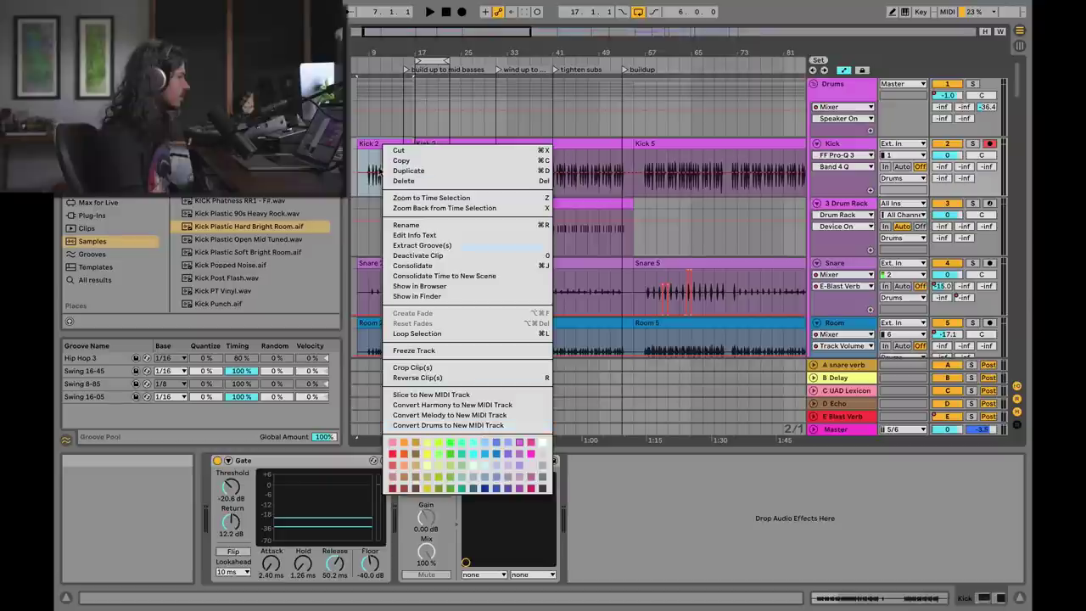
{"action": "left_click", "coordinate": [423, 37]}
{"action": "left_click_drag", "start_coordinate": [423, 38], "coordinate": [718, 81]}
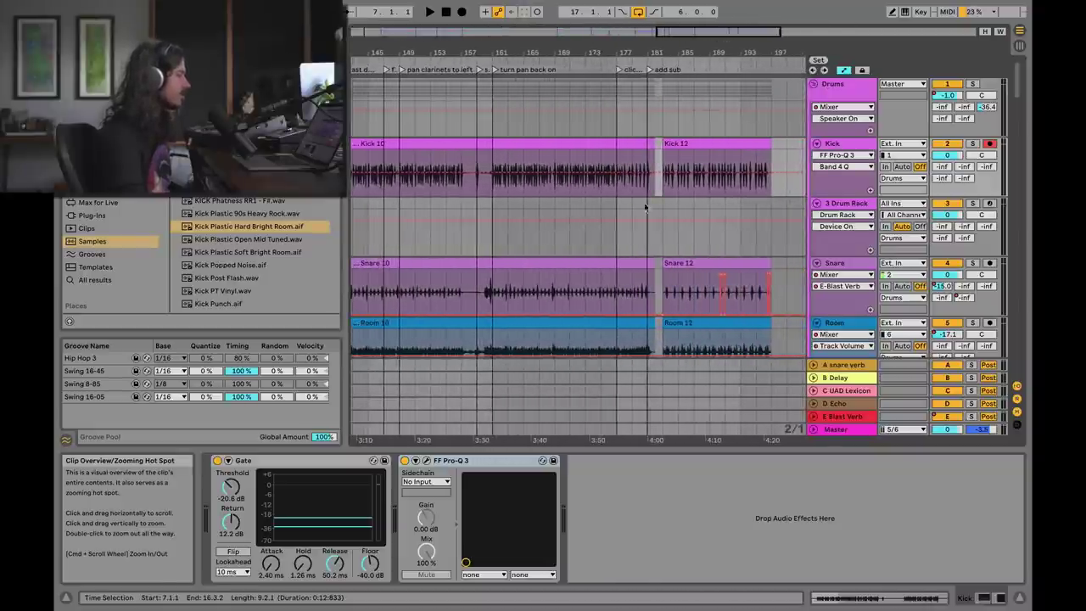
Step: Play from the Drum Rack lane with the view zoomed to bars 129–165, then stop playback
{"action": "left_click", "coordinate": [480, 206]}
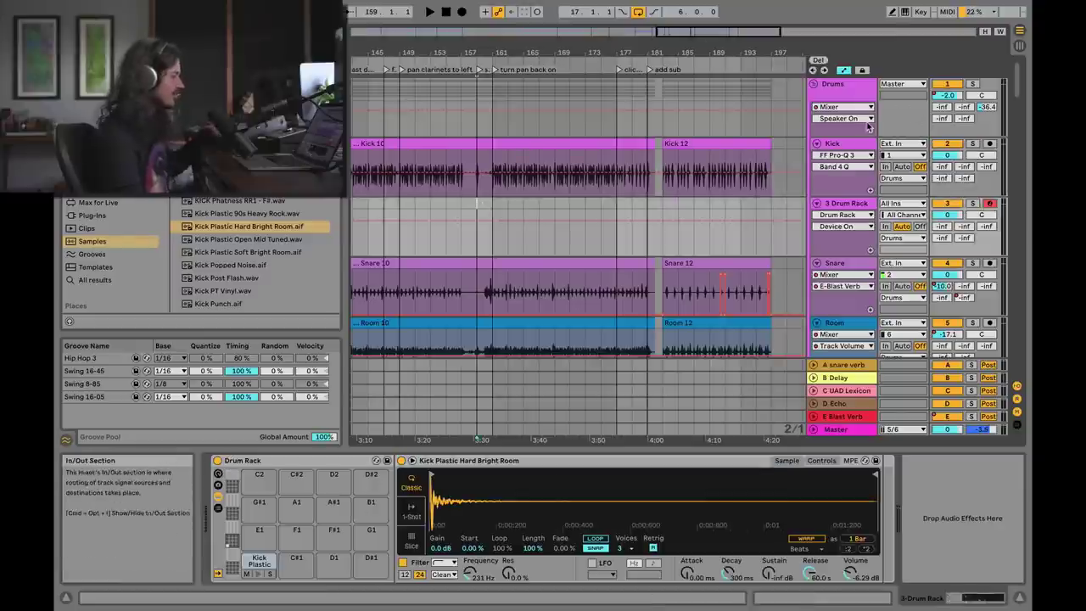
{"action": "key", "text": "space"}
{"action": "left_click_drag", "start_coordinate": [715, 29], "coordinate": [653, 33]}
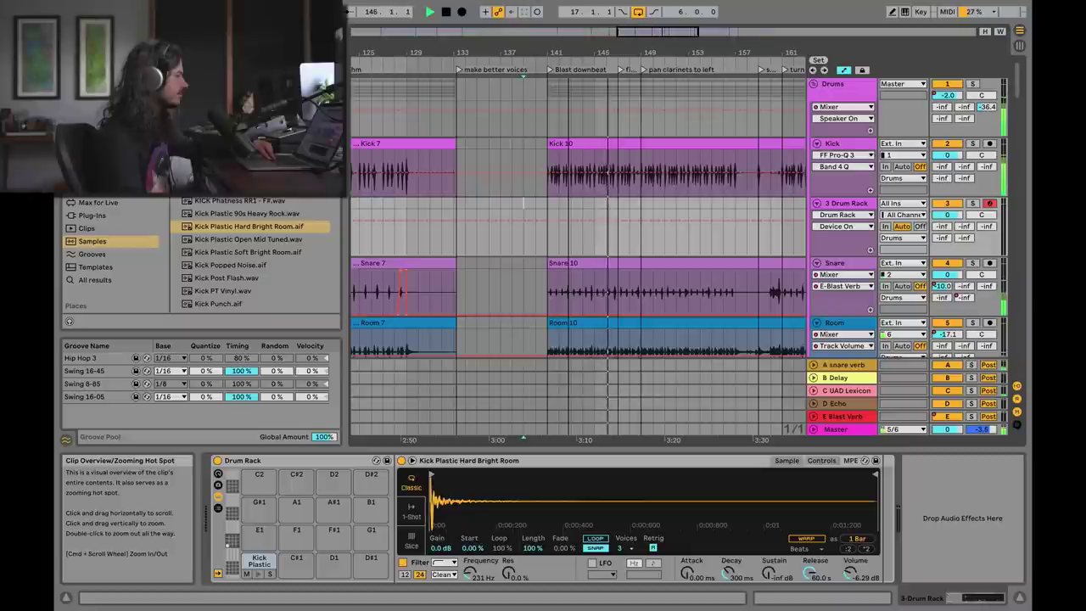
{"action": "scroll", "coordinate": [577, 246], "scroll_direction": "down", "scroll_amount": 2}
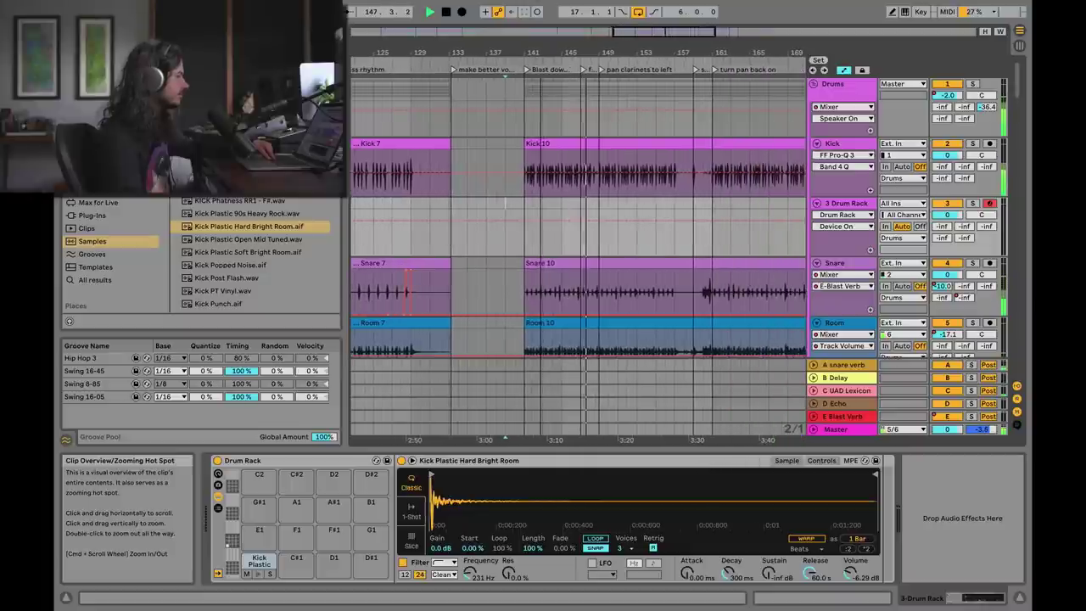
{"action": "left_click_drag", "start_coordinate": [663, 27], "coordinate": [662, 32]}
{"action": "key", "text": "space"}
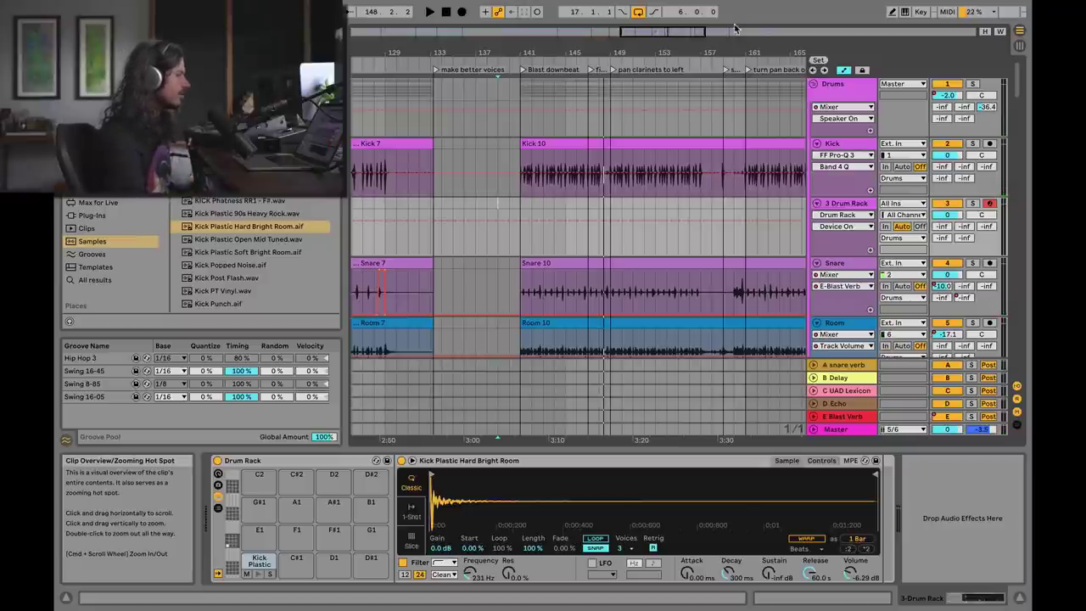
Step: Convert Kick 10's drums to a new MIDI track, unfold it and select the 4 Drum Rack track
{"action": "left_click", "coordinate": [645, 143]}
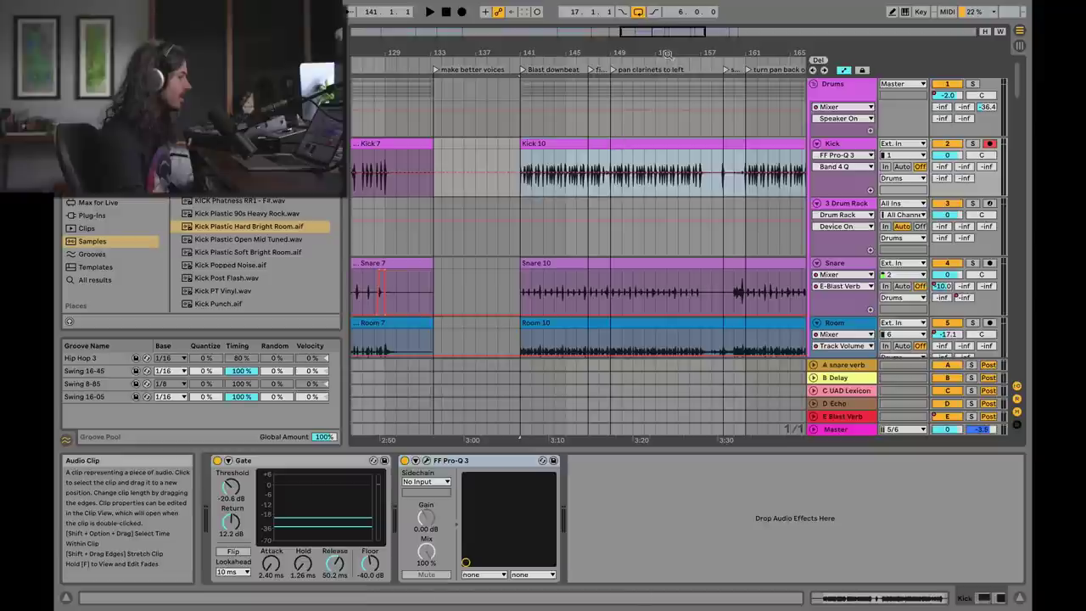
{"action": "left_click_drag", "start_coordinate": [666, 48], "coordinate": [552, 26]}
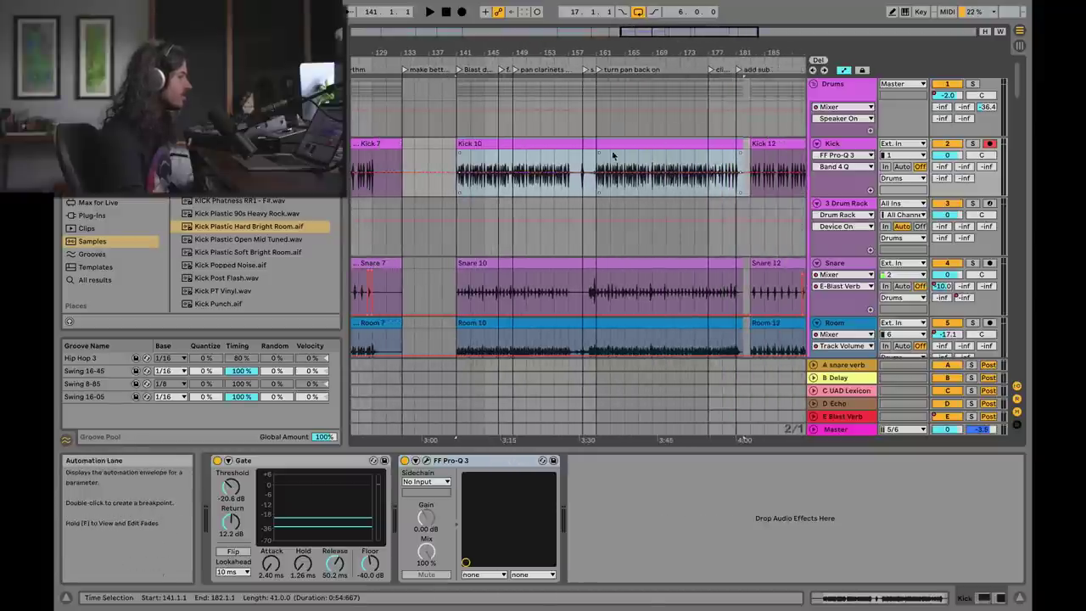
{"action": "right_click", "coordinate": [519, 146]}
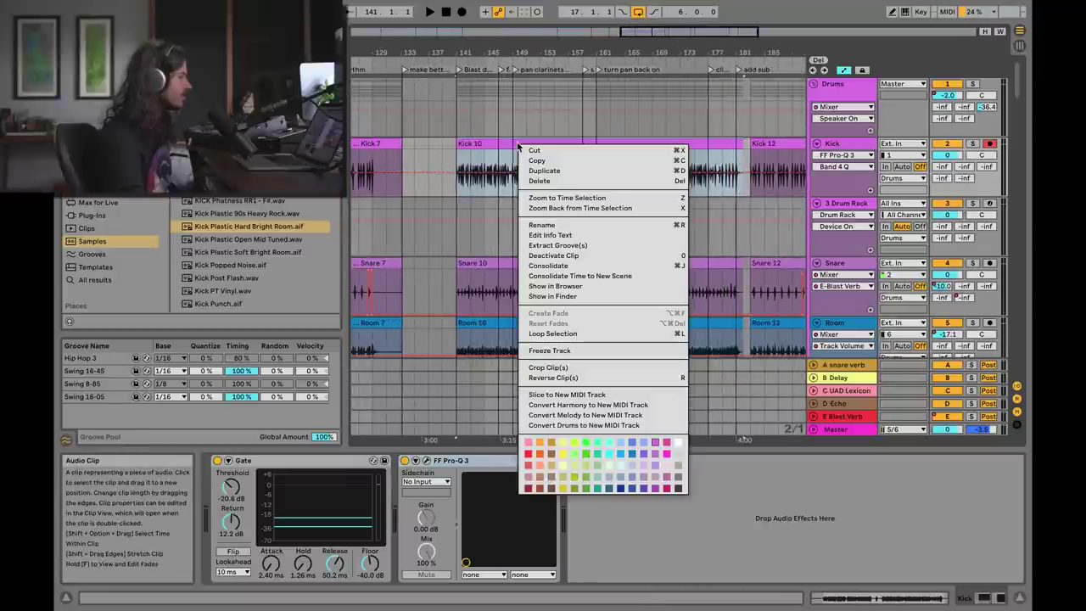
{"action": "left_click", "coordinate": [576, 427]}
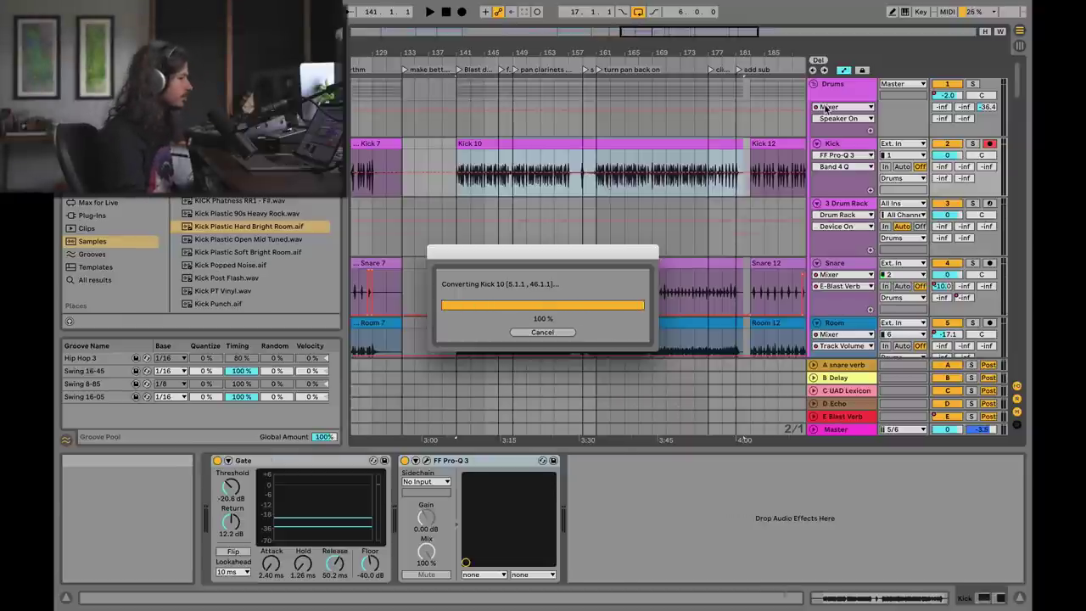
{"action": "left_click", "coordinate": [817, 204]}
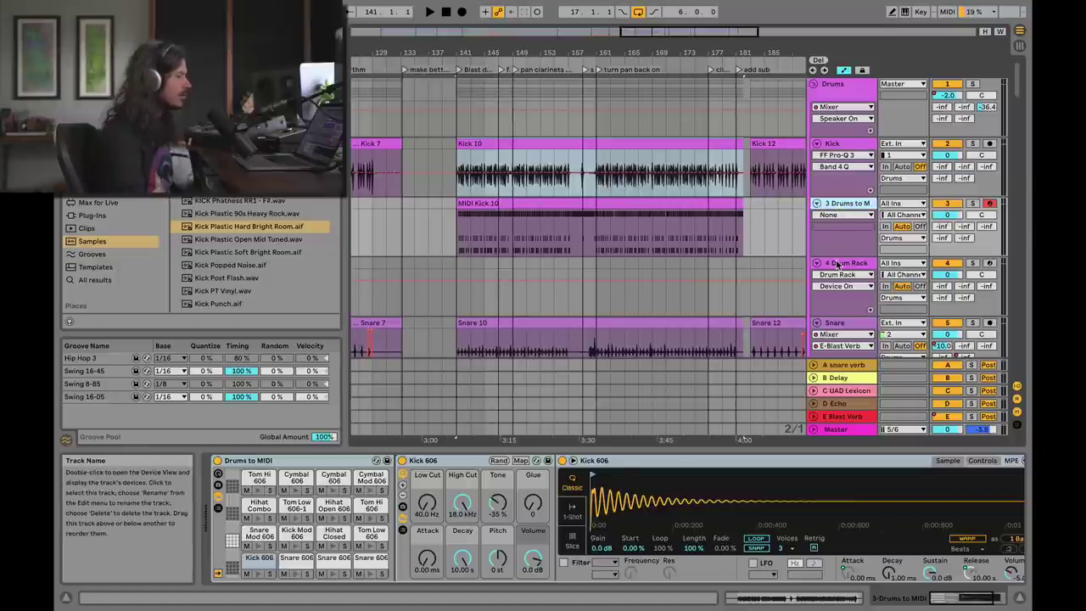
{"action": "left_click", "coordinate": [841, 263]}
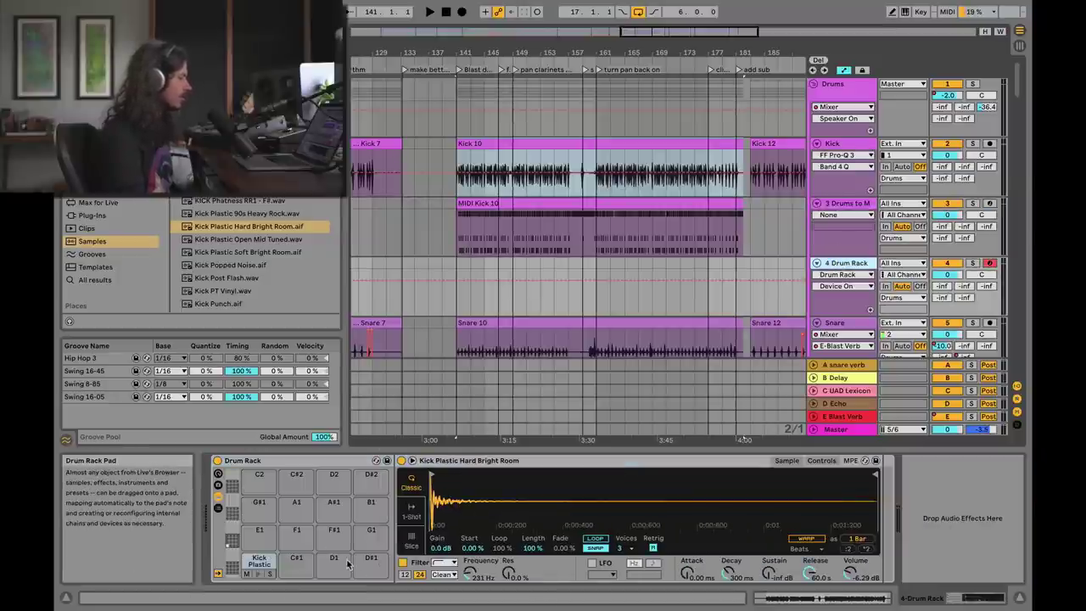
Step: Drag the MIDI Kick 10 clip down onto the 4 Drum Rack track and check its notes
{"action": "left_click", "coordinate": [600, 203]}
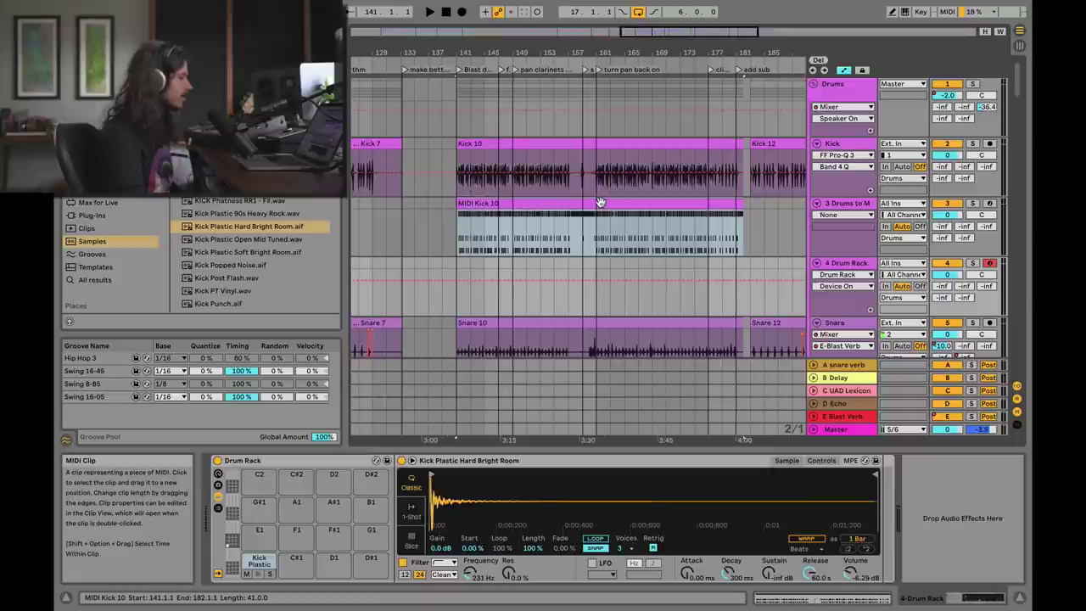
{"action": "left_click_drag", "start_coordinate": [600, 203], "coordinate": [628, 279]}
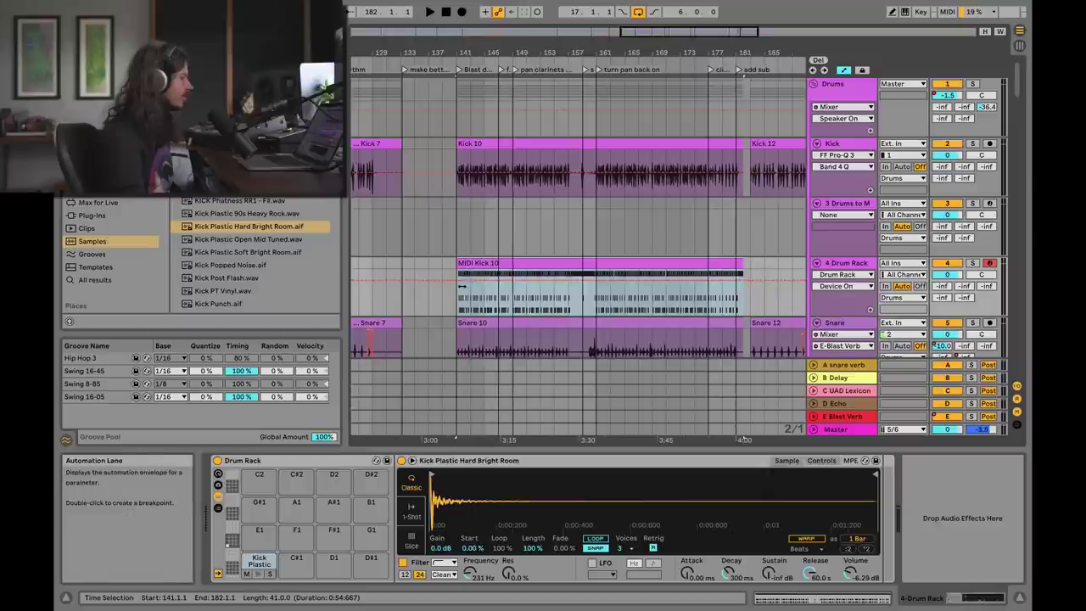
{"action": "double_click", "coordinate": [484, 265]}
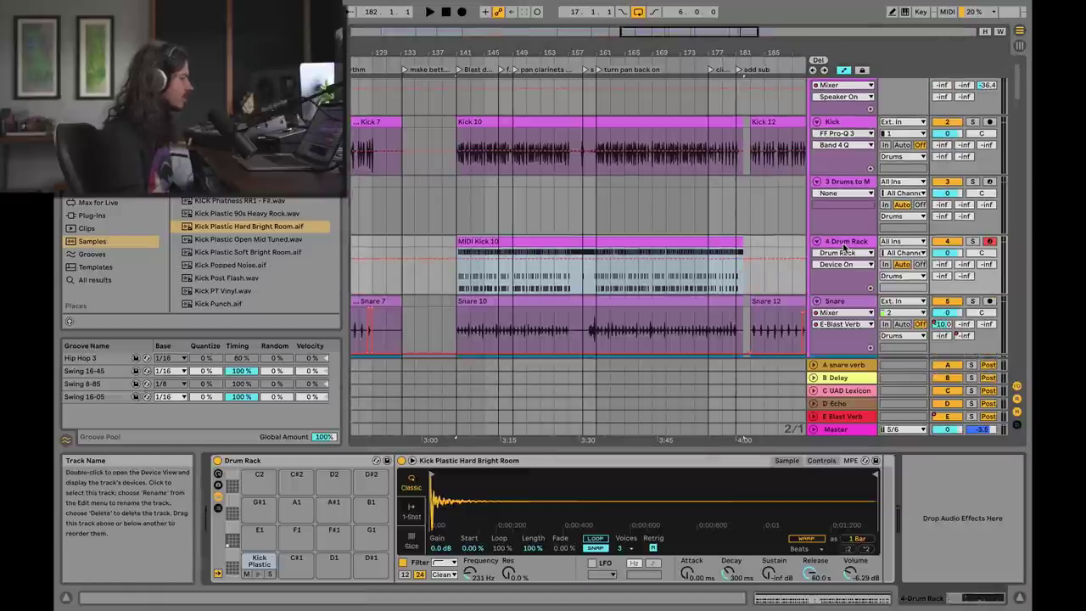
{"action": "double_click", "coordinate": [841, 242]}
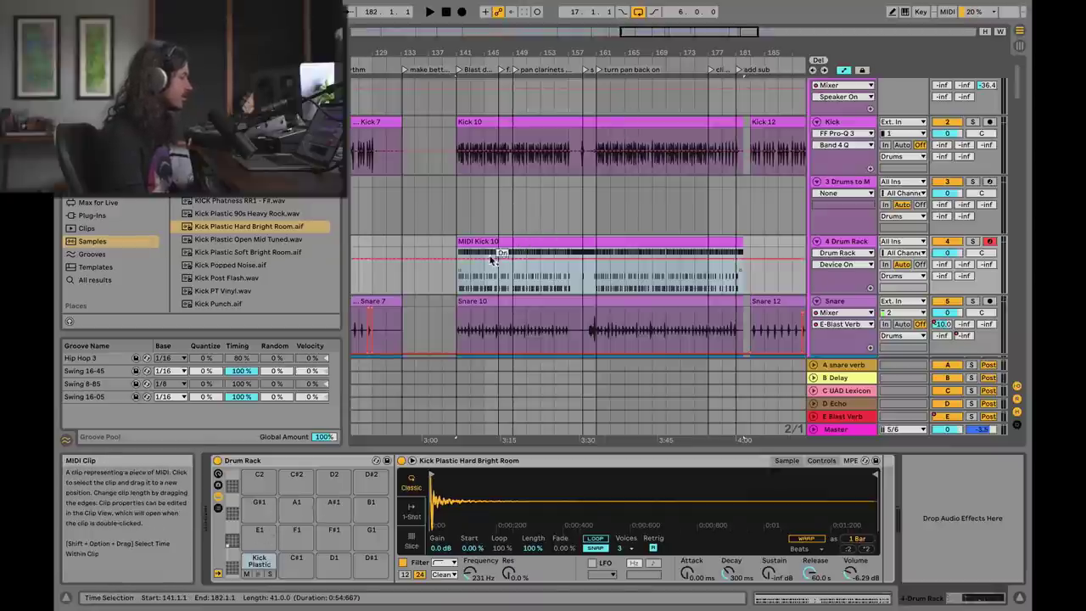
Step: Start playback from bar 141 with the 4 Drum Rack track selected
{"action": "left_click", "coordinate": [457, 218]}
{"action": "key", "text": "space"}
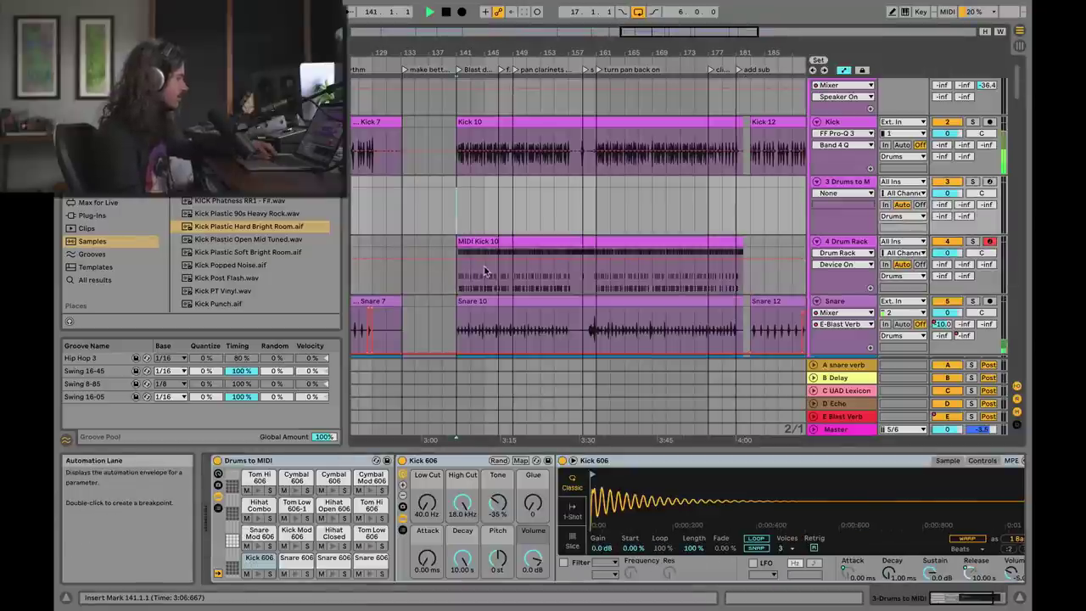
{"action": "left_click", "coordinate": [849, 242]}
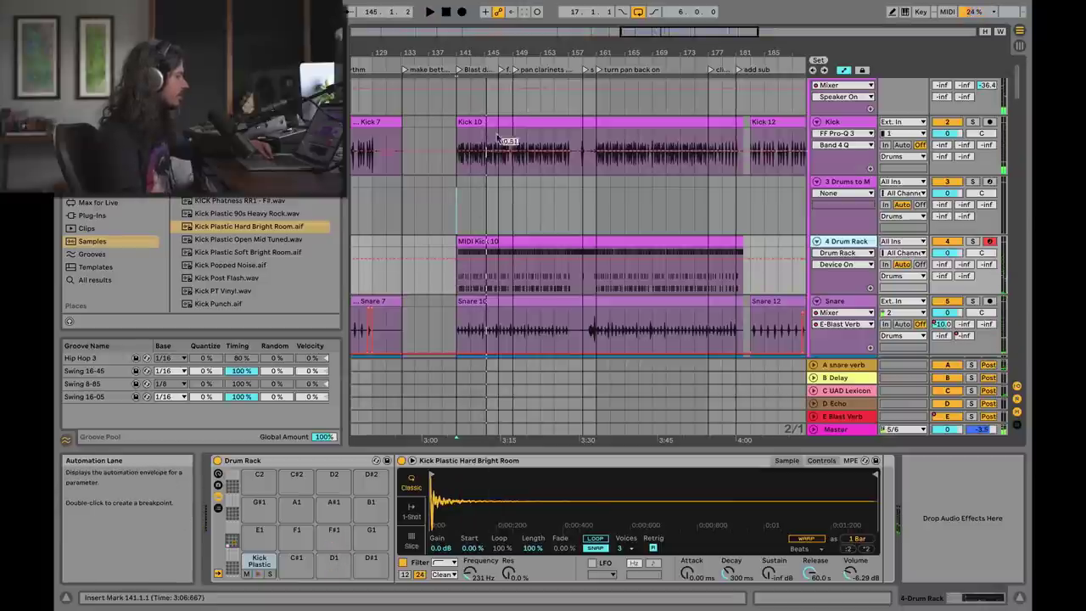
Step: Add a C1 note at bar 1 in the MIDI Kick 10 clip's note editor
{"action": "scroll", "coordinate": [450, 122], "scroll_direction": "up", "scroll_amount": 10}
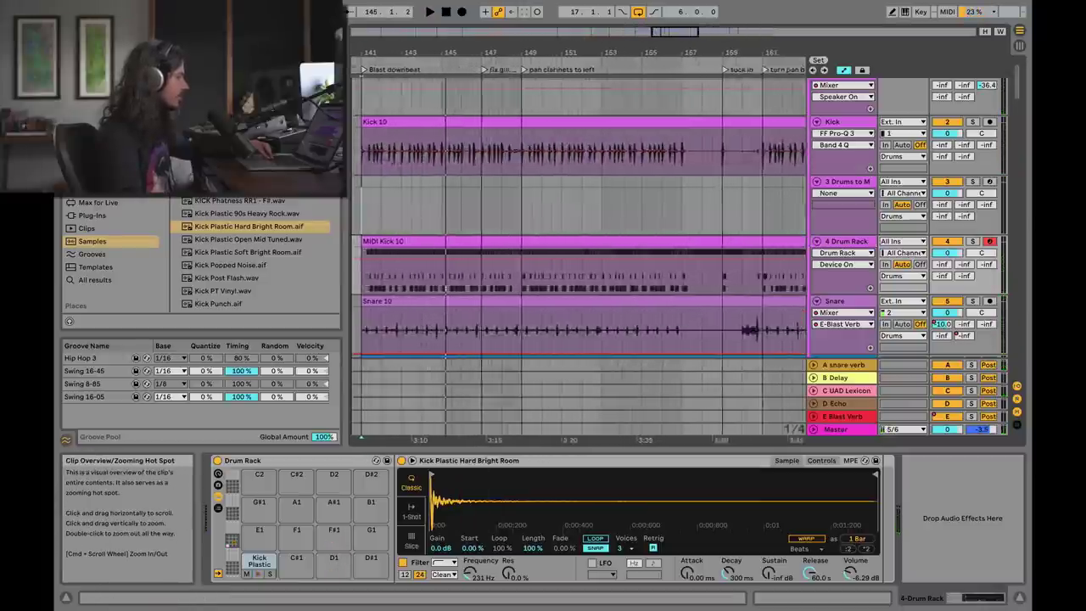
{"action": "double_click", "coordinate": [402, 242]}
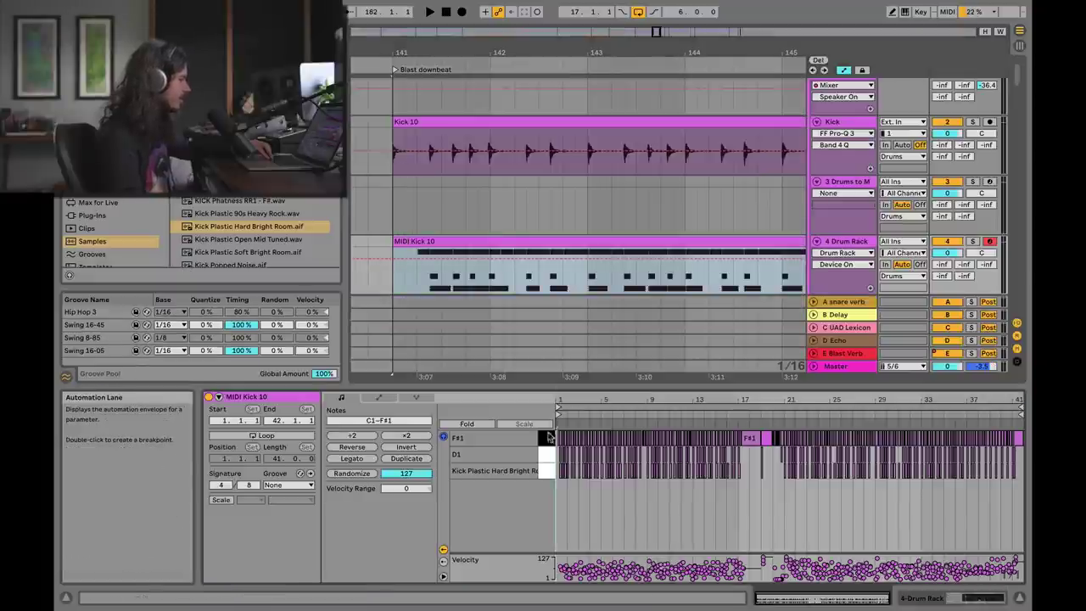
{"action": "scroll", "coordinate": [558, 401], "scroll_direction": "up", "scroll_amount": 10}
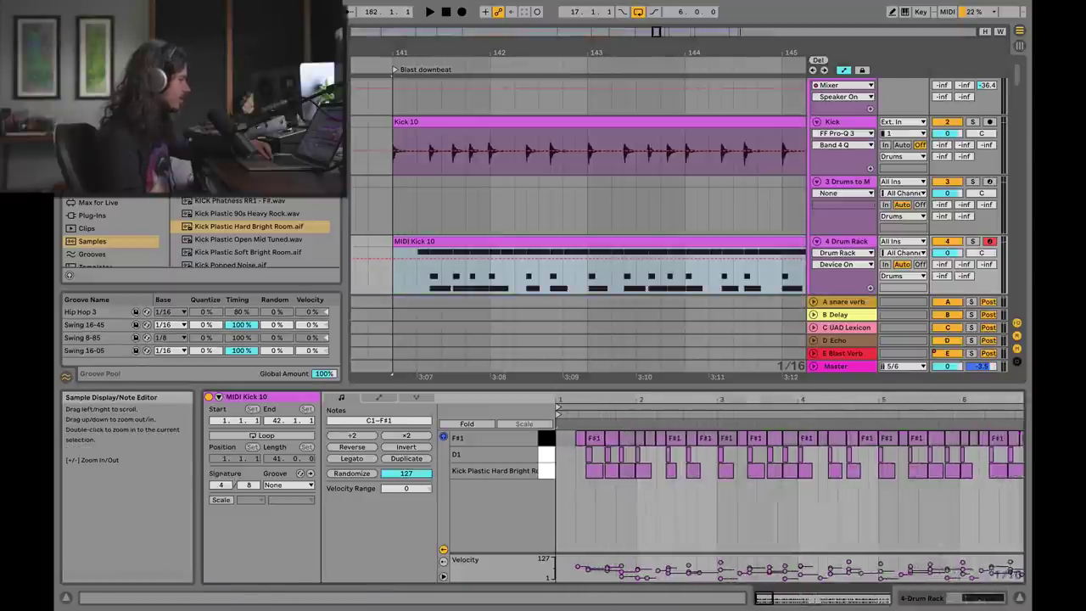
{"action": "double_click", "coordinate": [560, 472]}
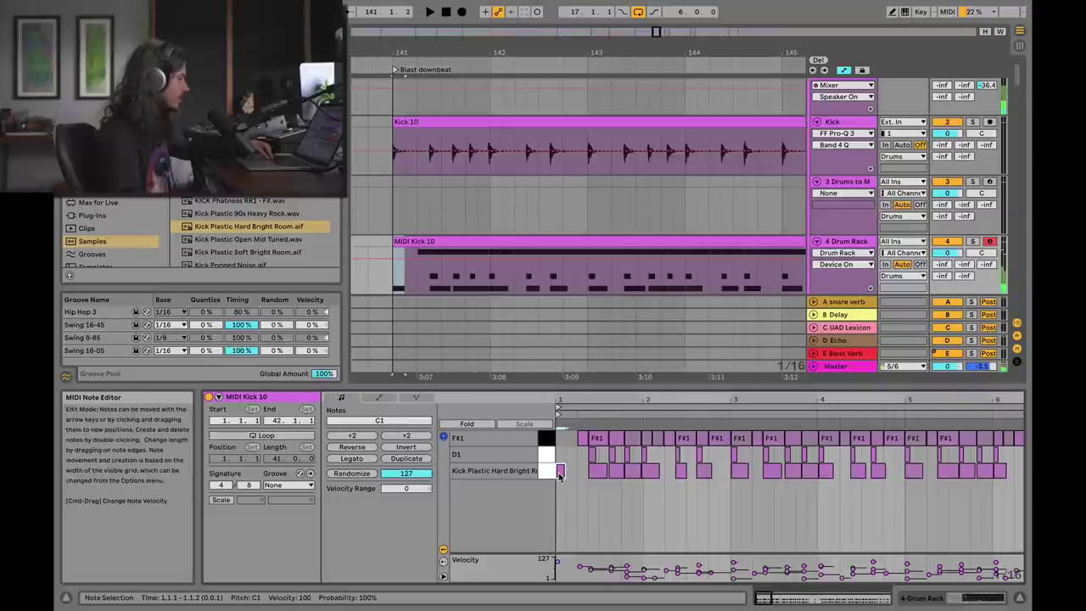
Step: Play the section to hear the replacement kick beside the original kick audio
{"action": "scroll", "coordinate": [512, 68], "scroll_direction": "down", "scroll_amount": 5}
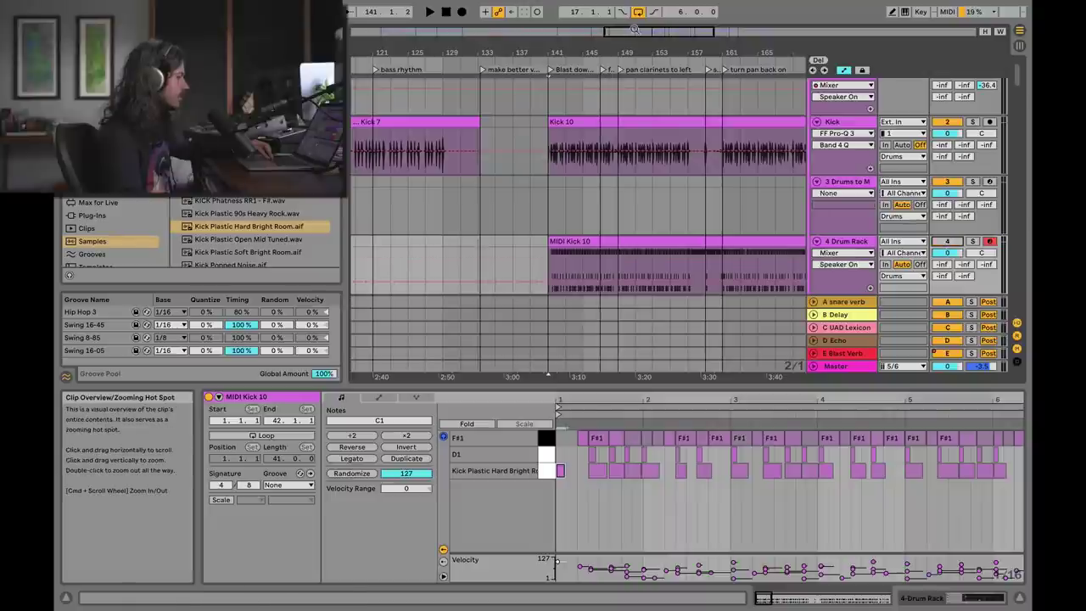
{"action": "scroll", "coordinate": [773, 102], "scroll_direction": "down", "scroll_amount": 3}
{"action": "key", "text": "space"}
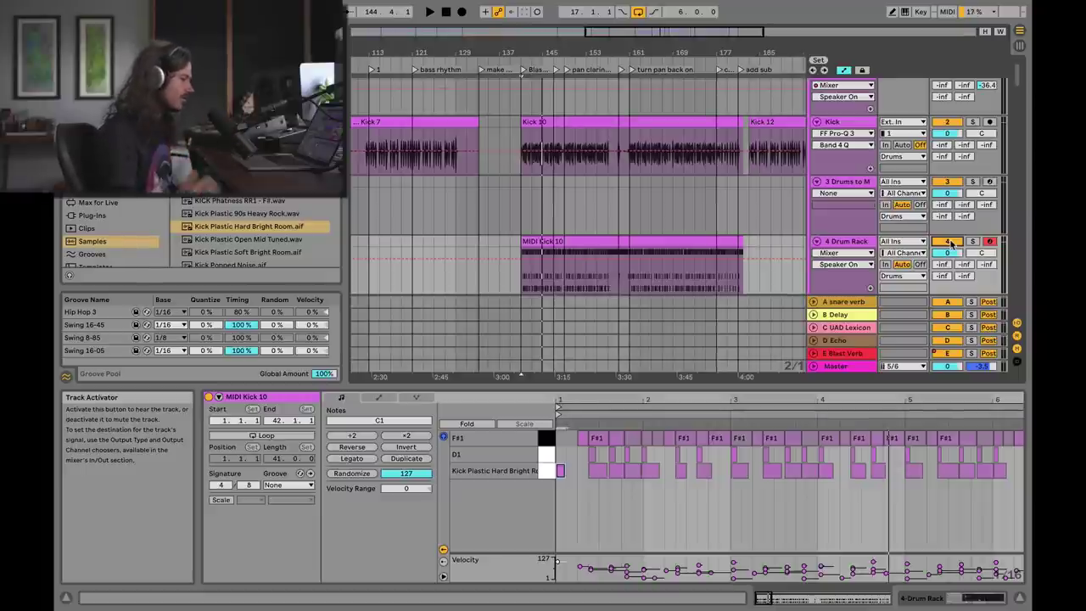
Step: Solo the Snare track and play the Snare 10 clip (141.1.1–182.1.1) by itself
{"action": "scroll", "coordinate": [657, 189], "scroll_direction": "down", "scroll_amount": 1}
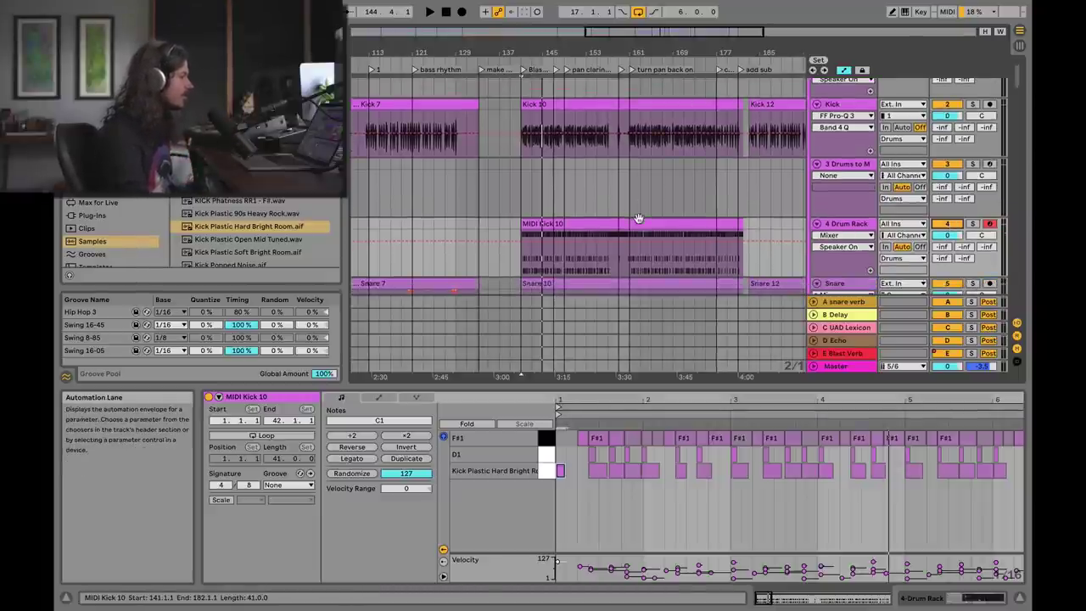
{"action": "scroll", "coordinate": [660, 174], "scroll_direction": "down", "scroll_amount": 2}
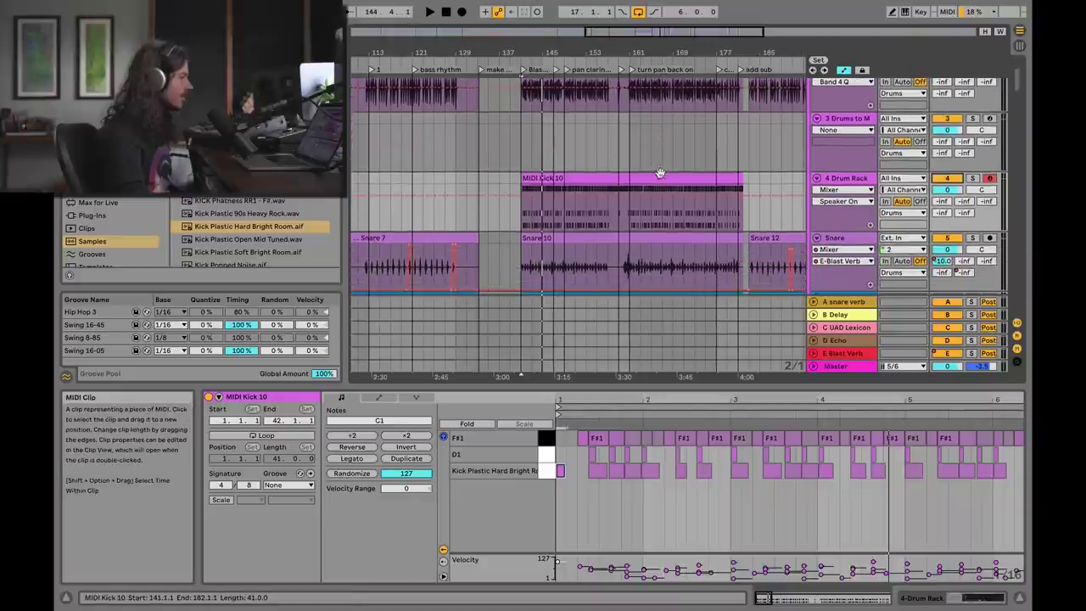
{"action": "left_click", "coordinate": [597, 236]}
{"action": "left_click", "coordinate": [522, 255]}
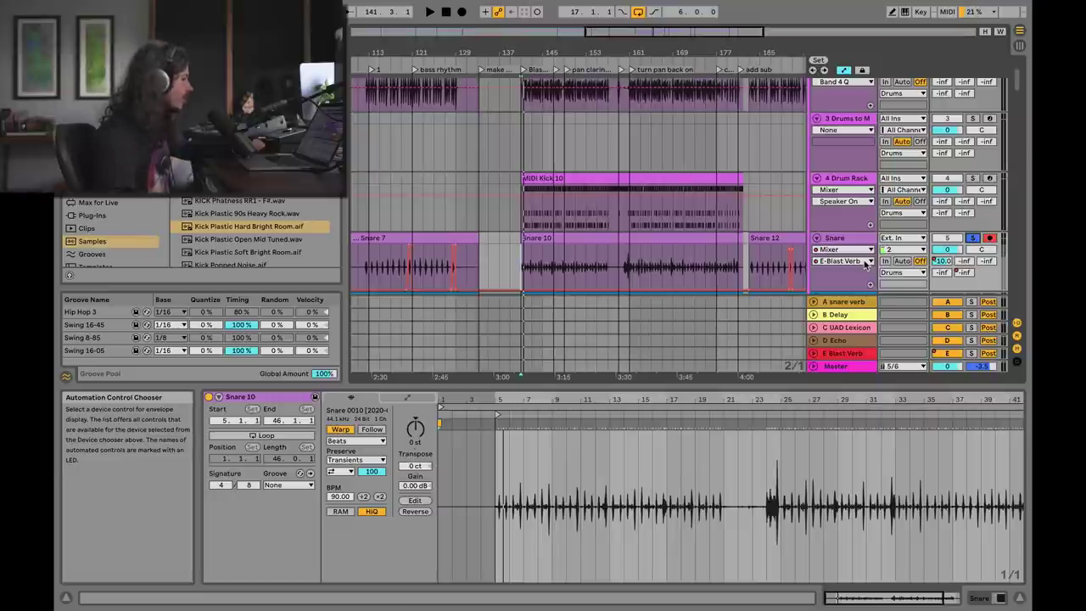
{"action": "key", "text": "space"}
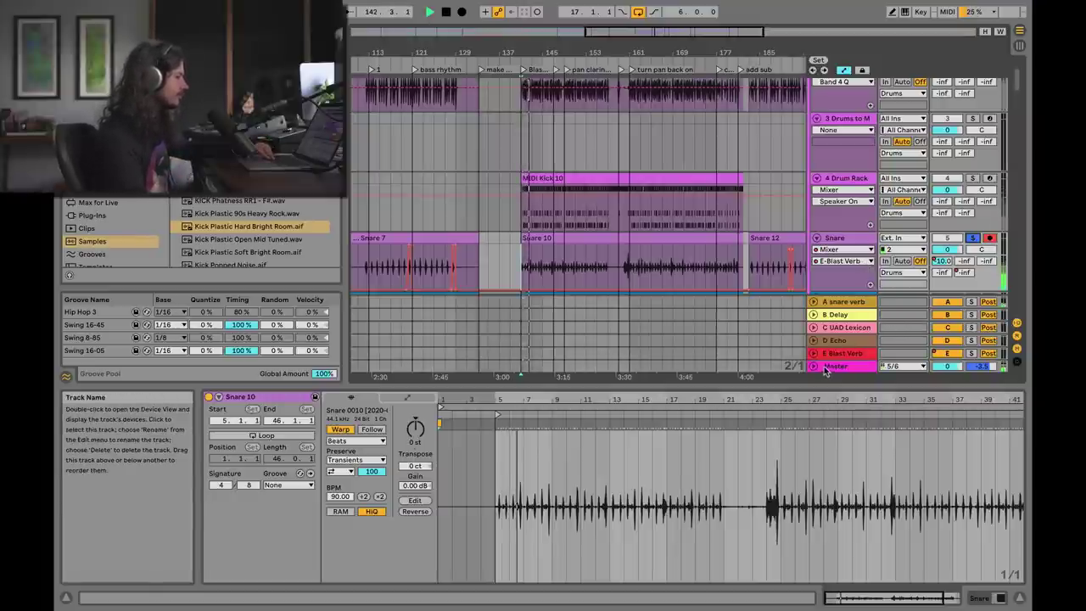
{"action": "scroll", "coordinate": [871, 285], "scroll_direction": "down", "scroll_amount": 2}
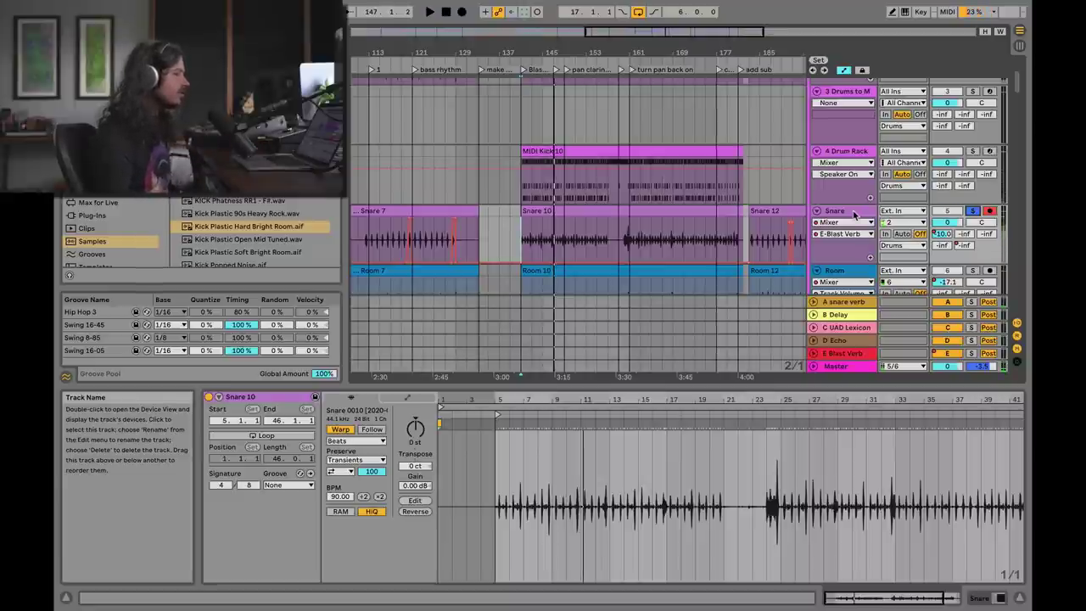
Step: Convert the Snare 10 clip's drums to a new MIDI track
{"action": "left_click", "coordinate": [606, 229]}
{"action": "right_click", "coordinate": [605, 214]}
{"action": "left_click", "coordinate": [687, 493]}
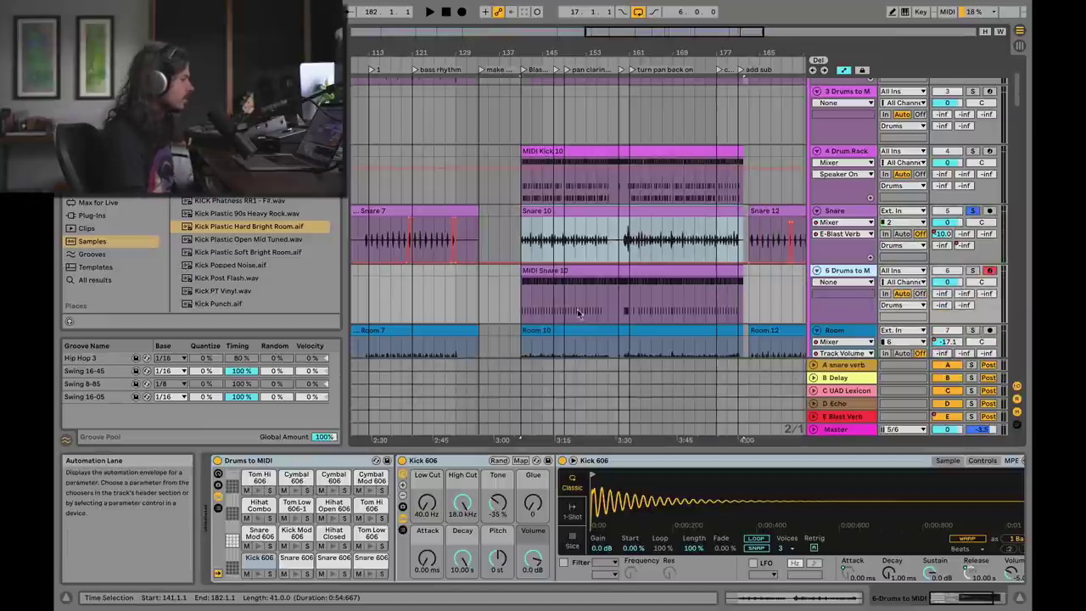
Step: Inspect the MIDI Snare 10 notes and velocities, resizing the velocity lane, then view the whole clip
{"action": "left_click", "coordinate": [563, 268]}
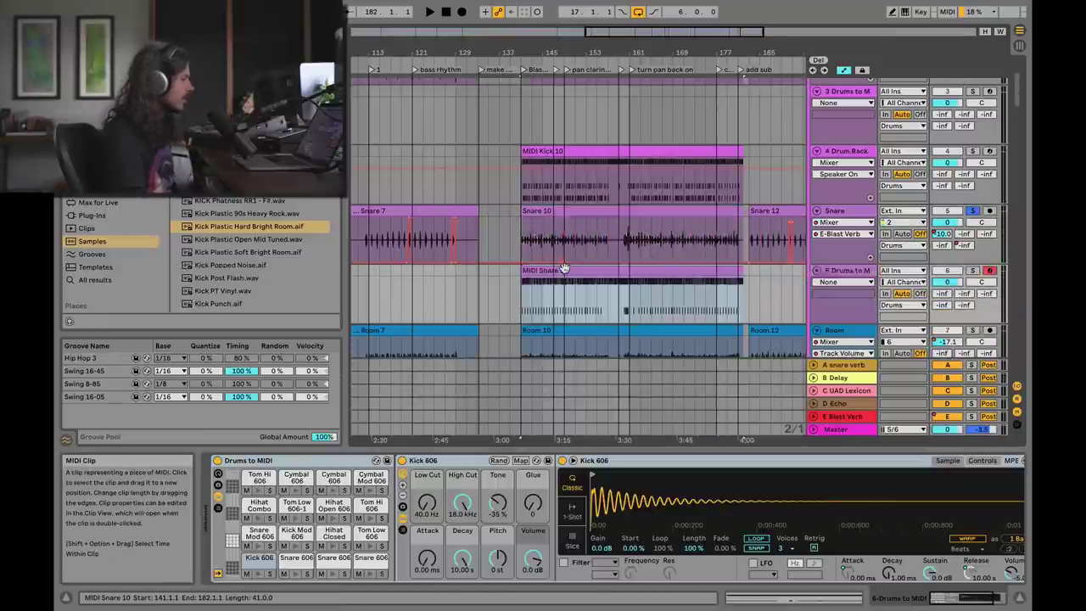
{"action": "double_click", "coordinate": [563, 269]}
{"action": "scroll", "coordinate": [560, 496], "scroll_direction": "down", "scroll_amount": 1}
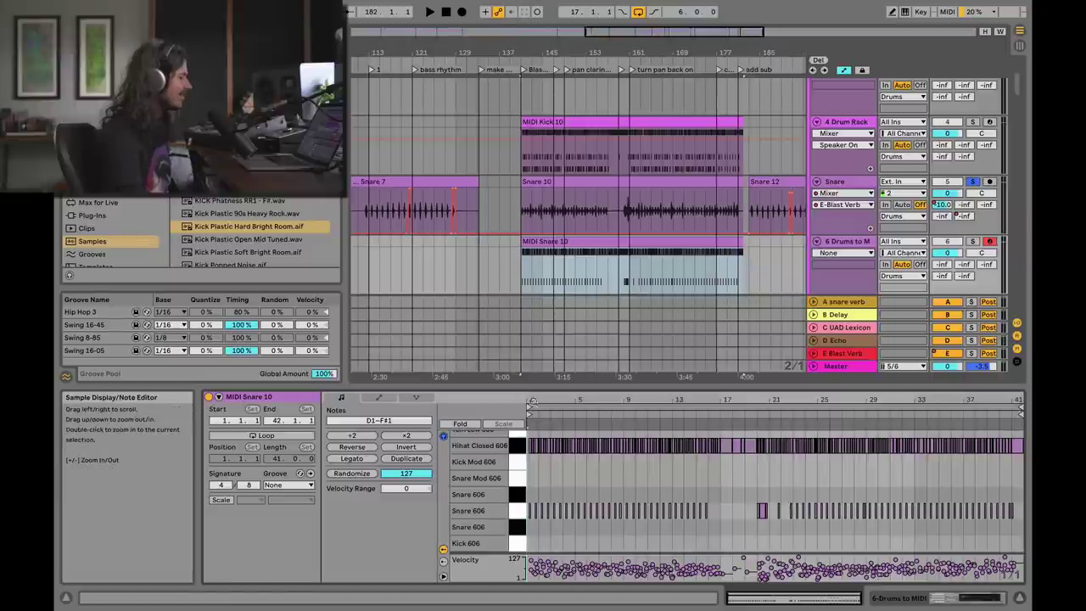
{"action": "left_click_drag", "start_coordinate": [536, 406], "coordinate": [546, 448]}
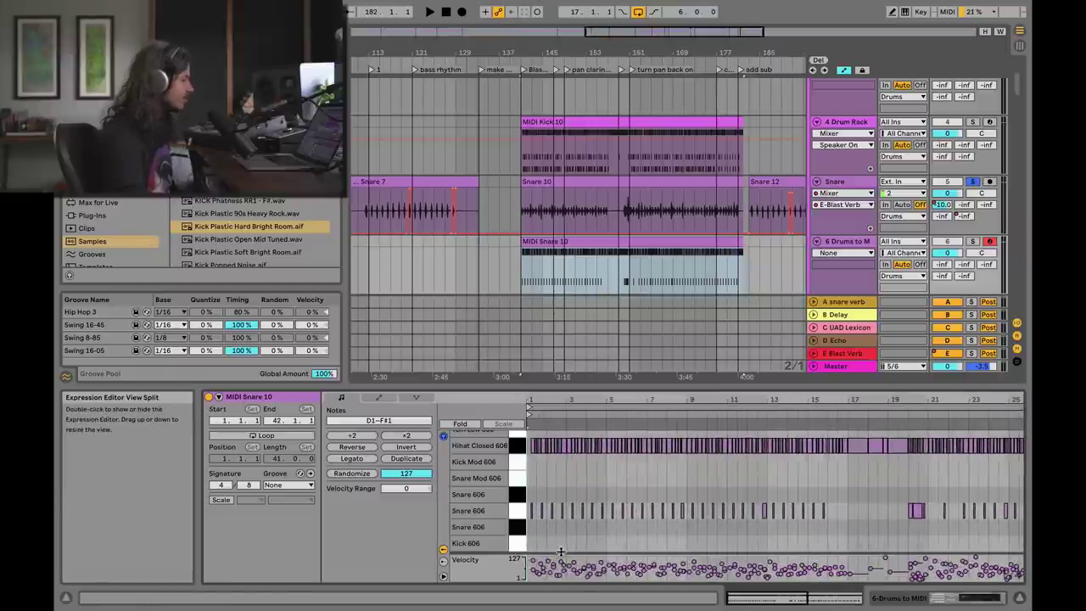
{"action": "left_click_drag", "start_coordinate": [561, 551], "coordinate": [555, 495]}
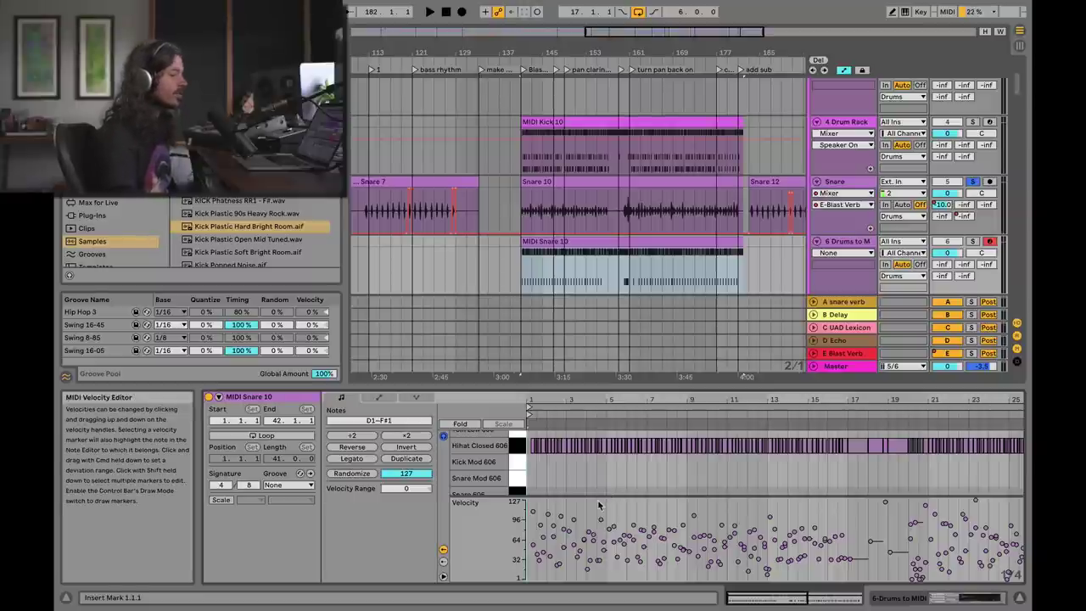
{"action": "left_click_drag", "start_coordinate": [600, 497], "coordinate": [600, 543]}
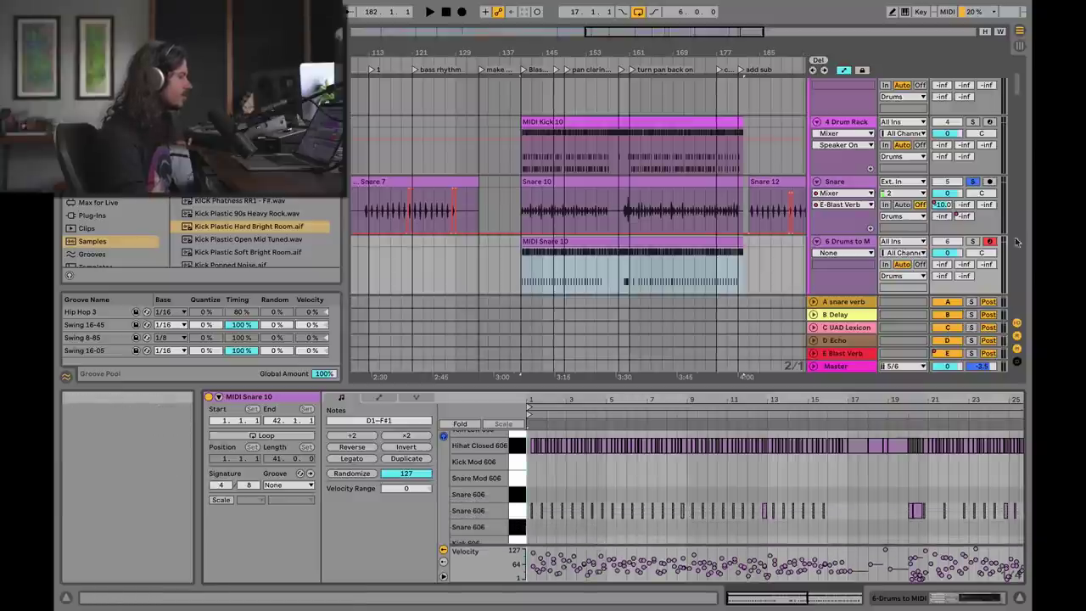
{"action": "left_click", "coordinate": [595, 268]}
{"action": "left_click", "coordinate": [552, 246]}
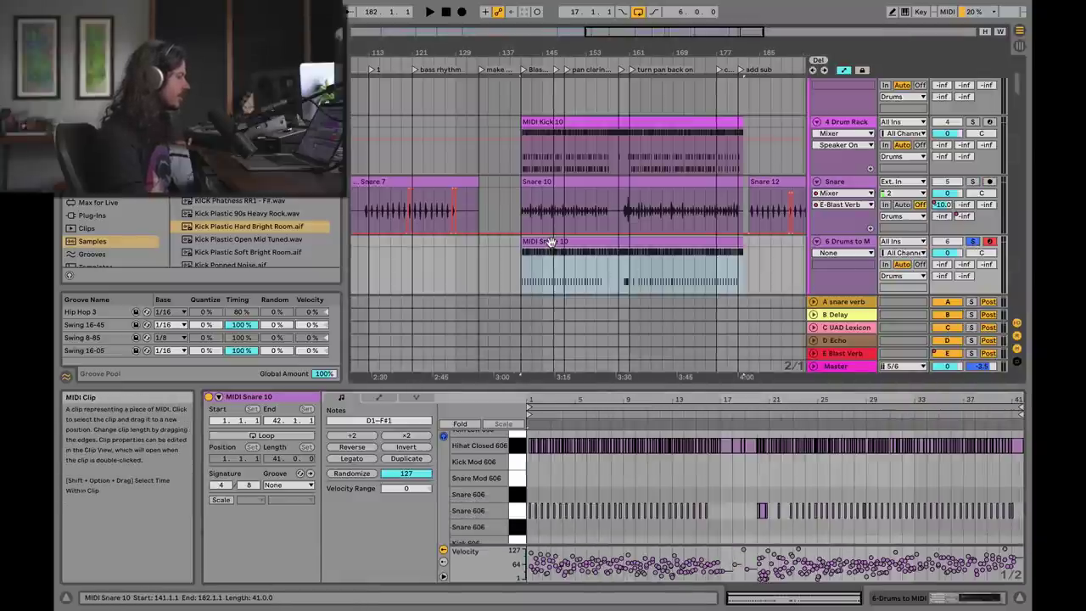
Step: Play the converted snare MIDI, then show the 6 Drums to MIDI track's 606 Drum Rack and preview it
{"action": "key", "text": "space"}
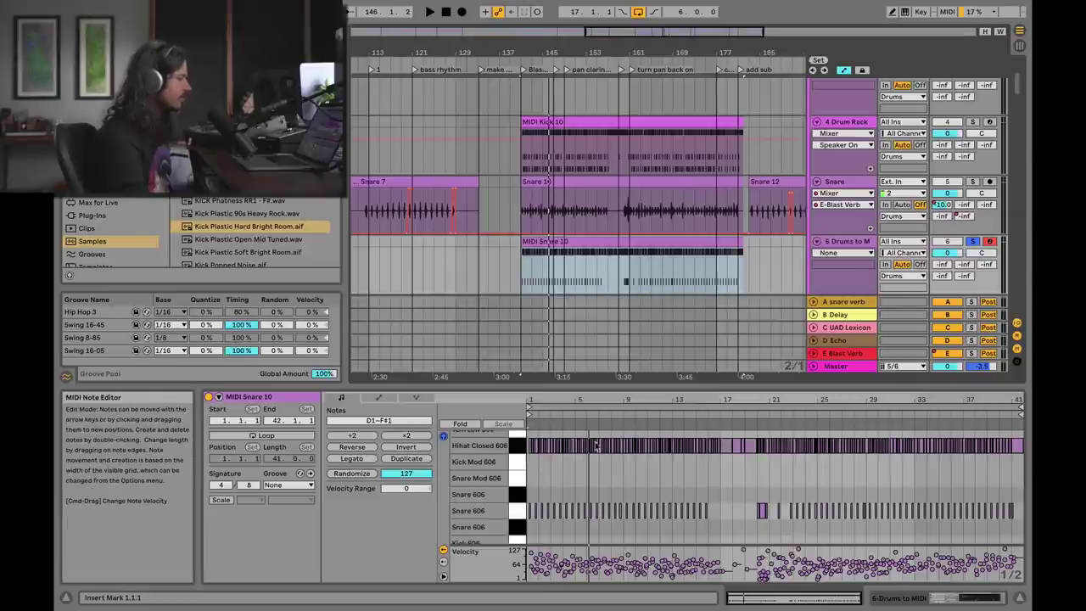
{"action": "left_click", "coordinate": [841, 244]}
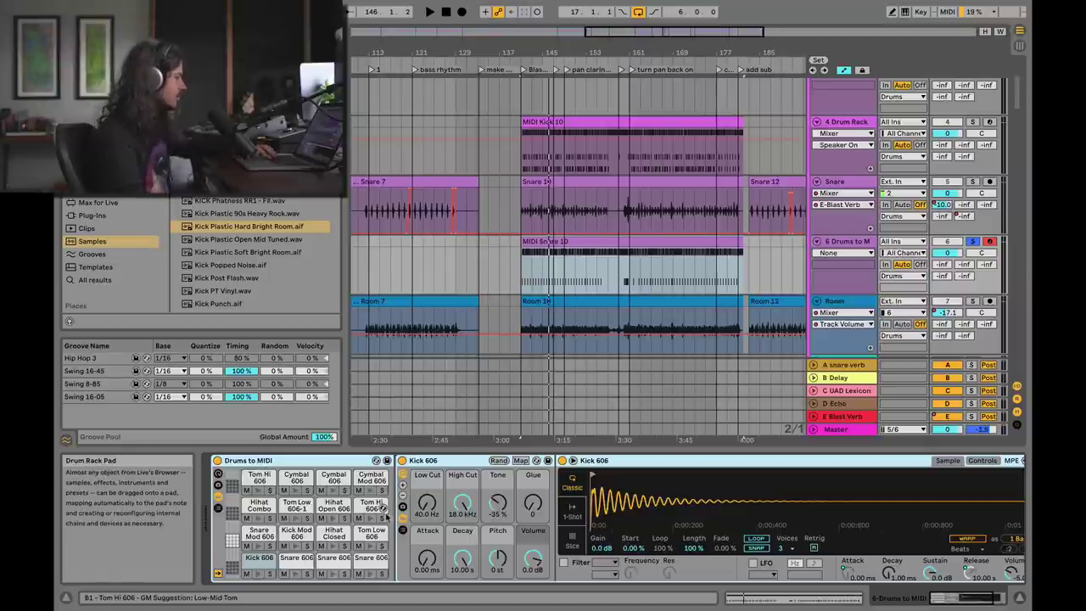
{"action": "key", "text": "space"}
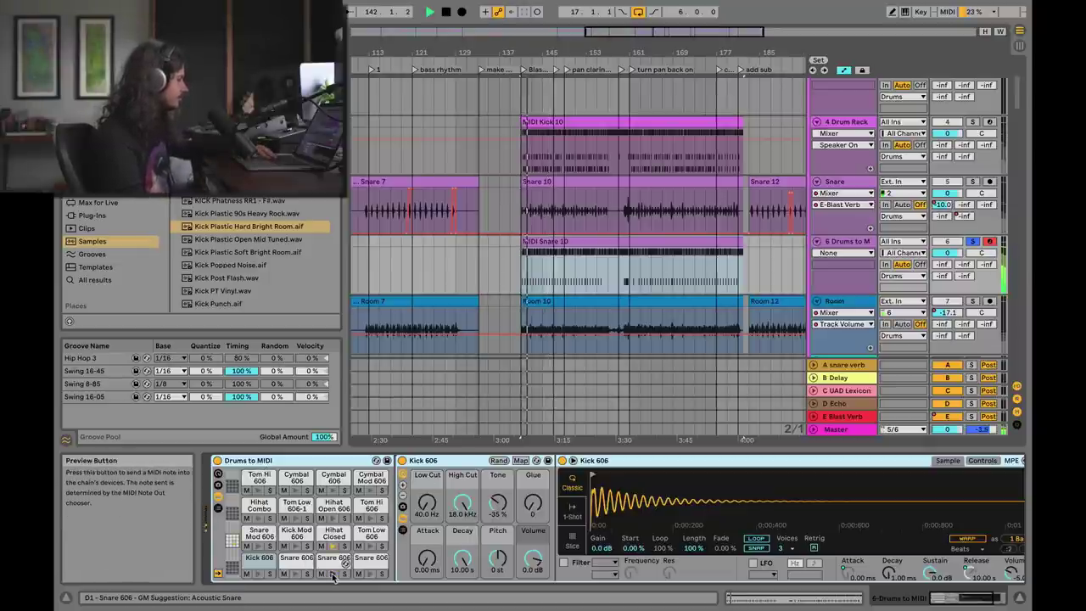
{"action": "key", "text": "space"}
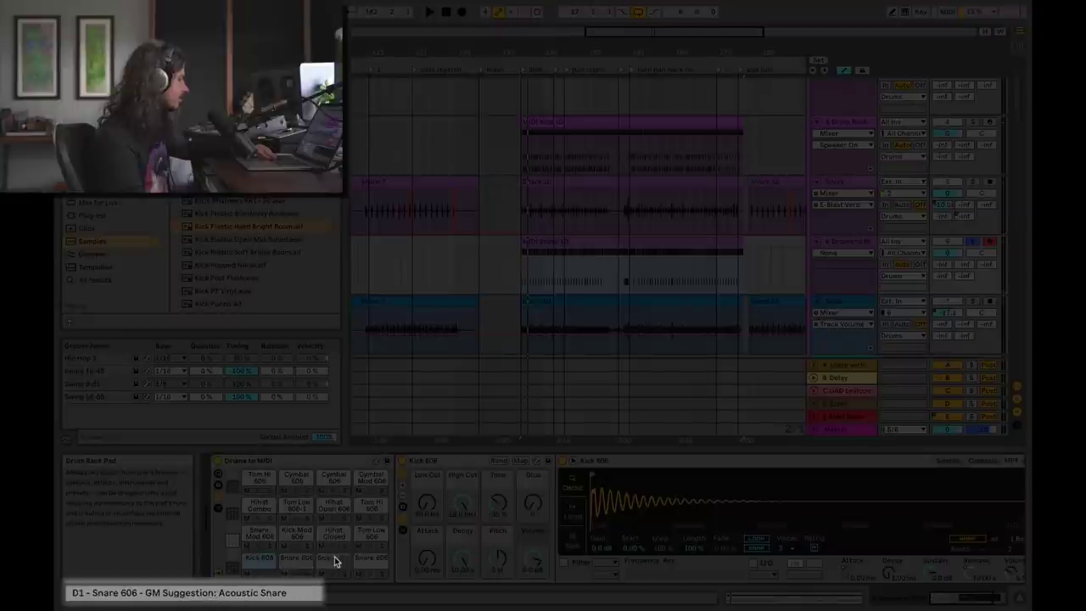
Step: Delete the Drums to MIDI rack and load an empty Drum Rack onto track 6
{"action": "right_click", "coordinate": [273, 461]}
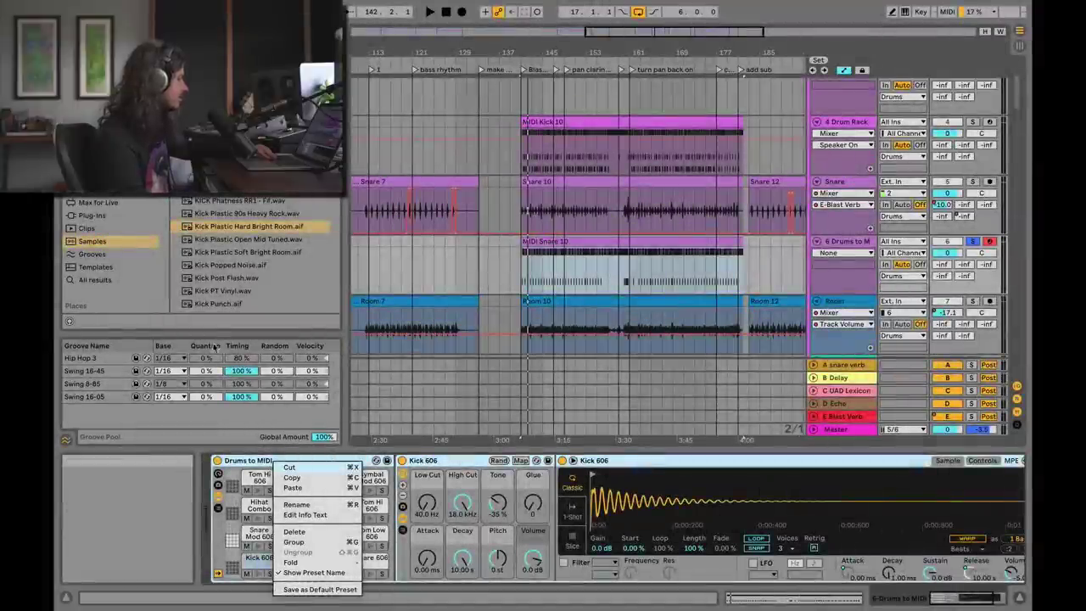
{"action": "left_click", "coordinate": [288, 468]}
{"action": "left_click_drag", "start_coordinate": [381, 172], "coordinate": [567, 273]}
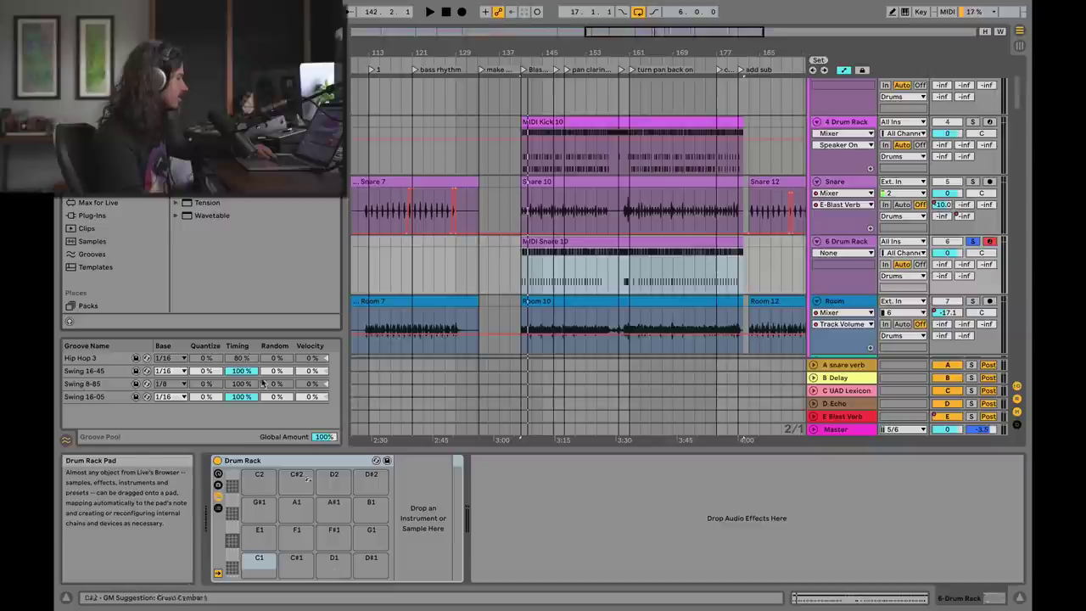
Step: Search the sample library for snares and drop Snare C78 onto pad D1
{"action": "left_click", "coordinate": [94, 241]}
{"action": "left_click", "coordinate": [225, 242]}
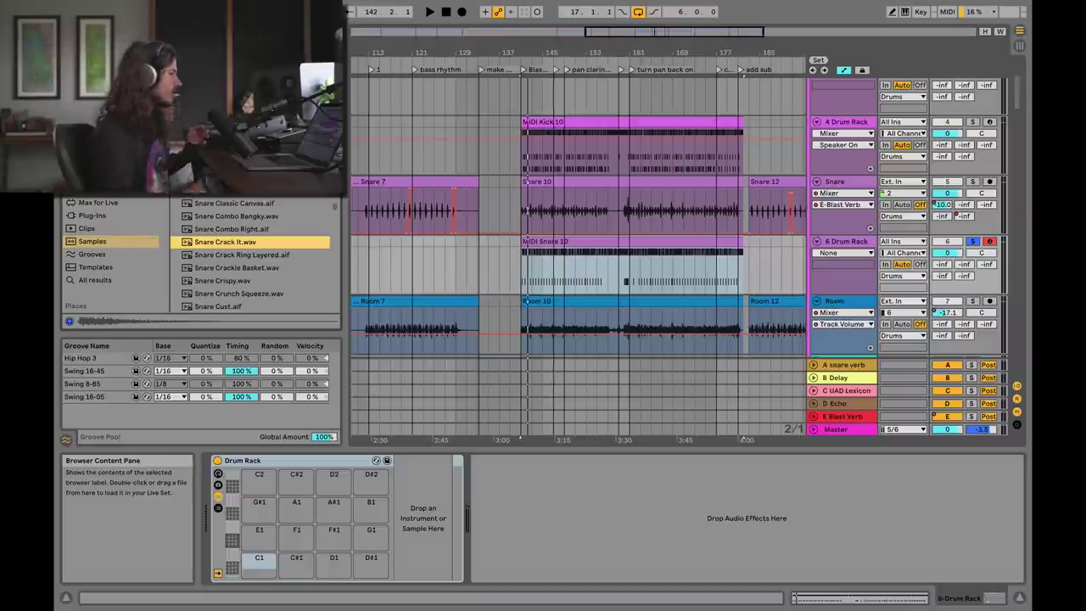
{"action": "scroll", "coordinate": [251, 253], "scroll_direction": "up", "scroll_amount": 3}
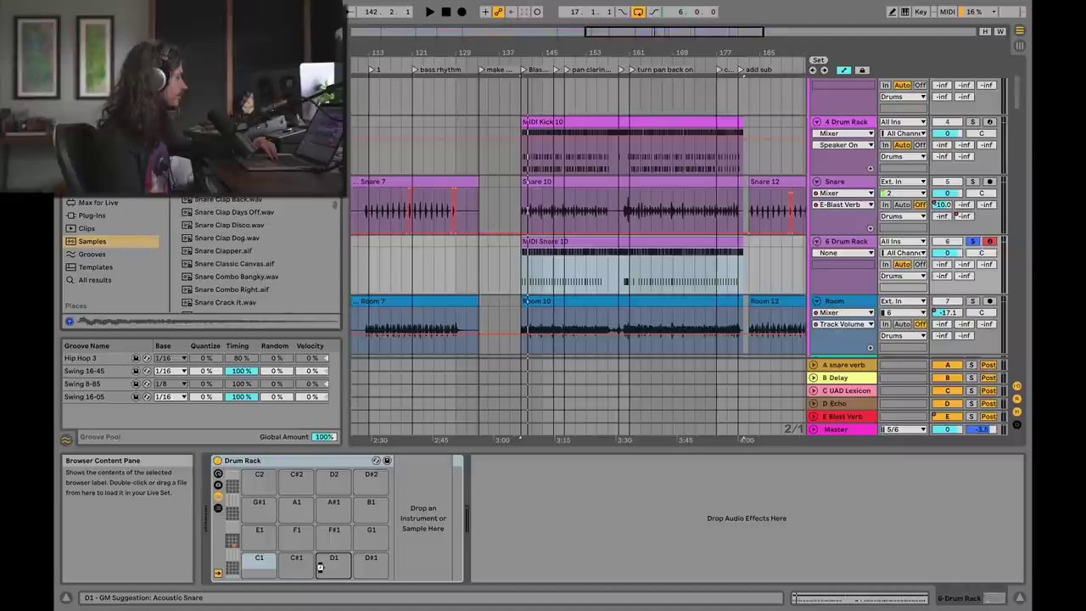
{"action": "left_click_drag", "start_coordinate": [320, 567], "coordinate": [320, 567]}
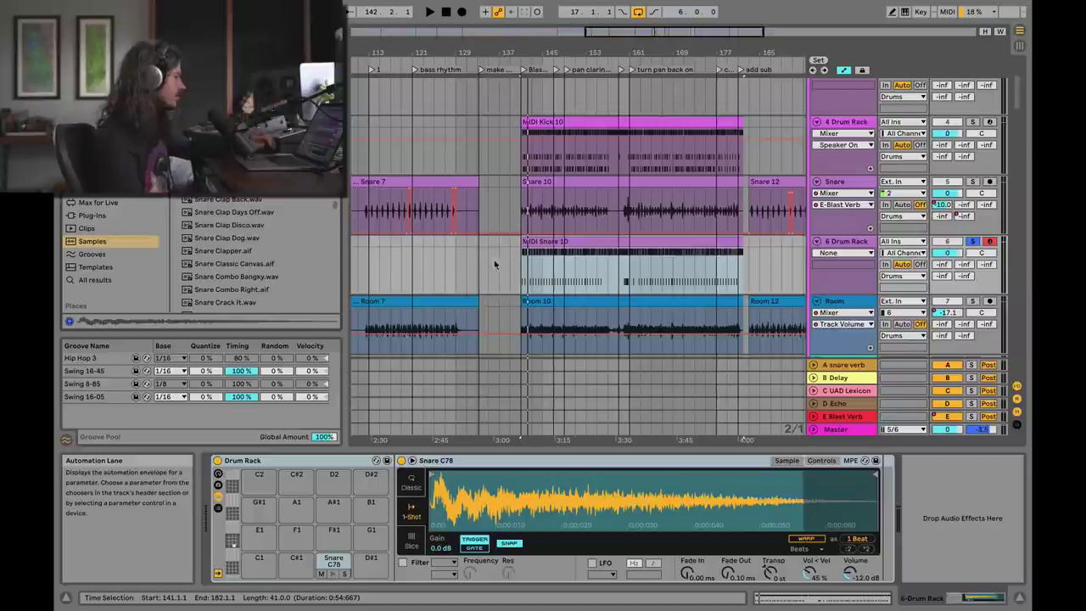
{"action": "scroll", "coordinate": [242, 232], "scroll_direction": "down", "scroll_amount": 1}
{"action": "scroll", "coordinate": [246, 234], "scroll_direction": "down", "scroll_amount": 4}
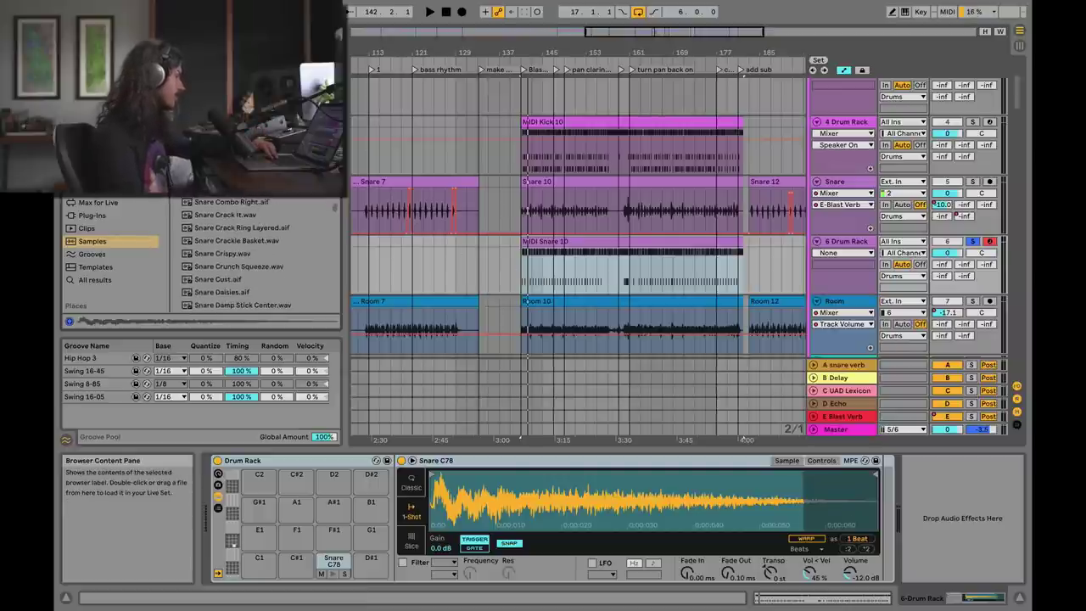
{"action": "scroll", "coordinate": [242, 251], "scroll_direction": "down", "scroll_amount": 6}
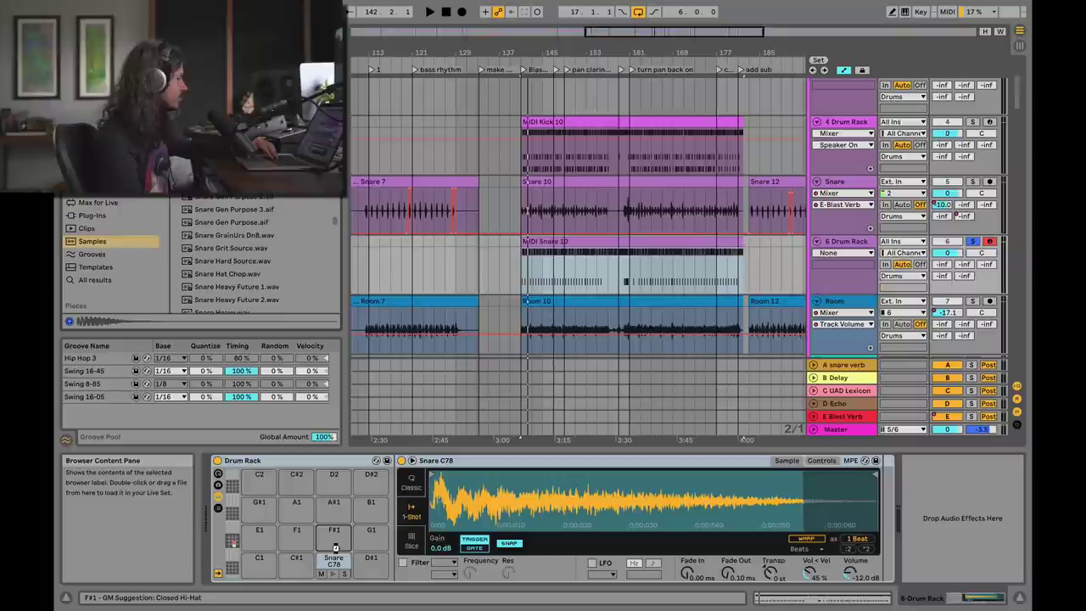
Step: Load Snare Funk MPC 2 onto pad F#1 in Classic mode with sustain silenced and shorter decay
{"action": "left_click_drag", "start_coordinate": [335, 548], "coordinate": [337, 552]}
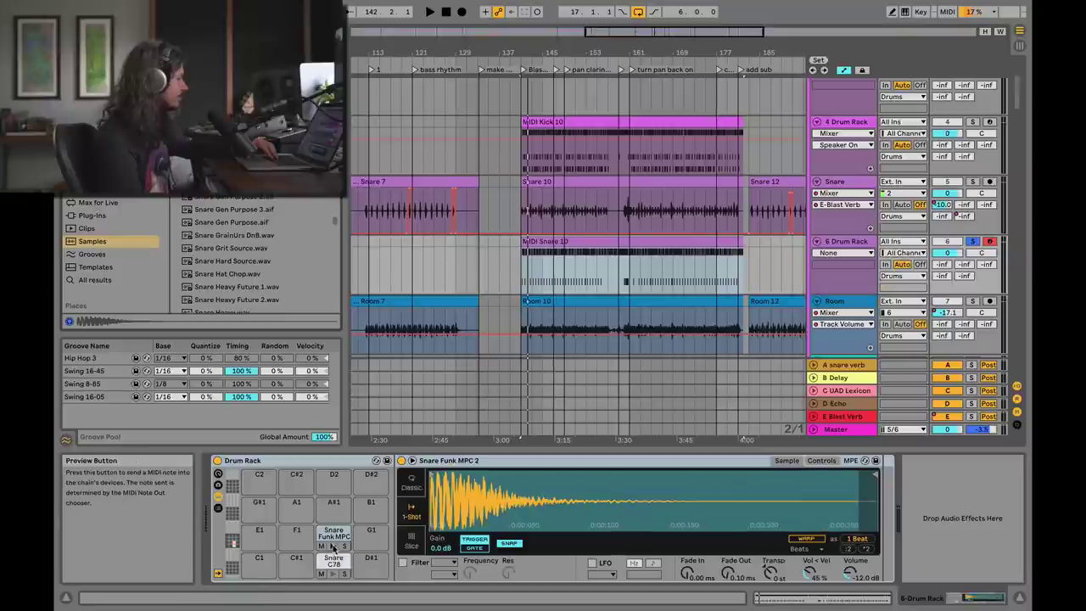
{"action": "left_click", "coordinate": [412, 483]}
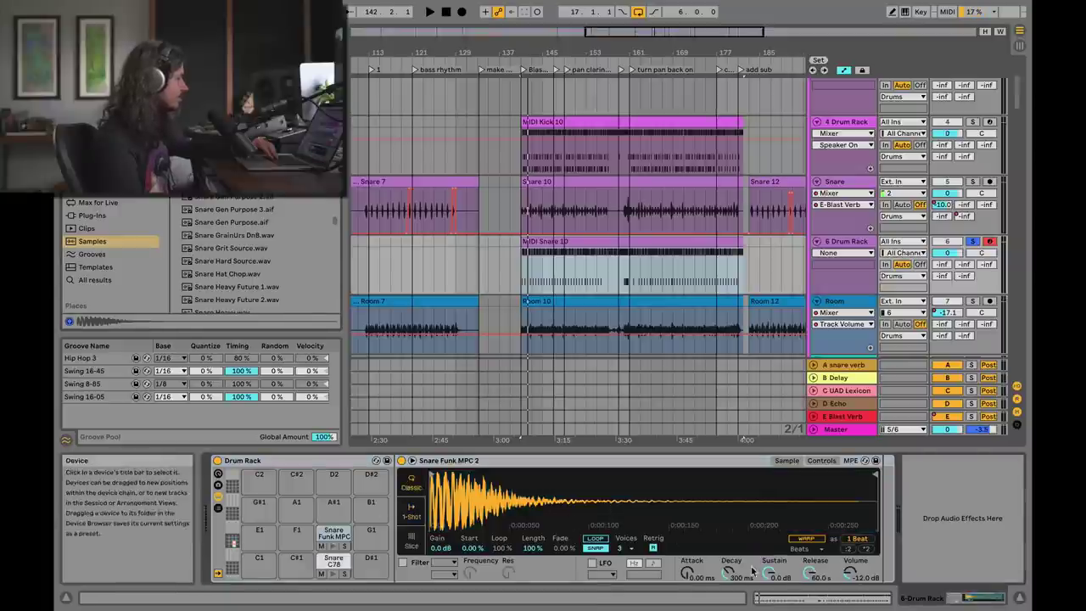
{"action": "left_click_drag", "start_coordinate": [768, 572], "coordinate": [768, 603]}
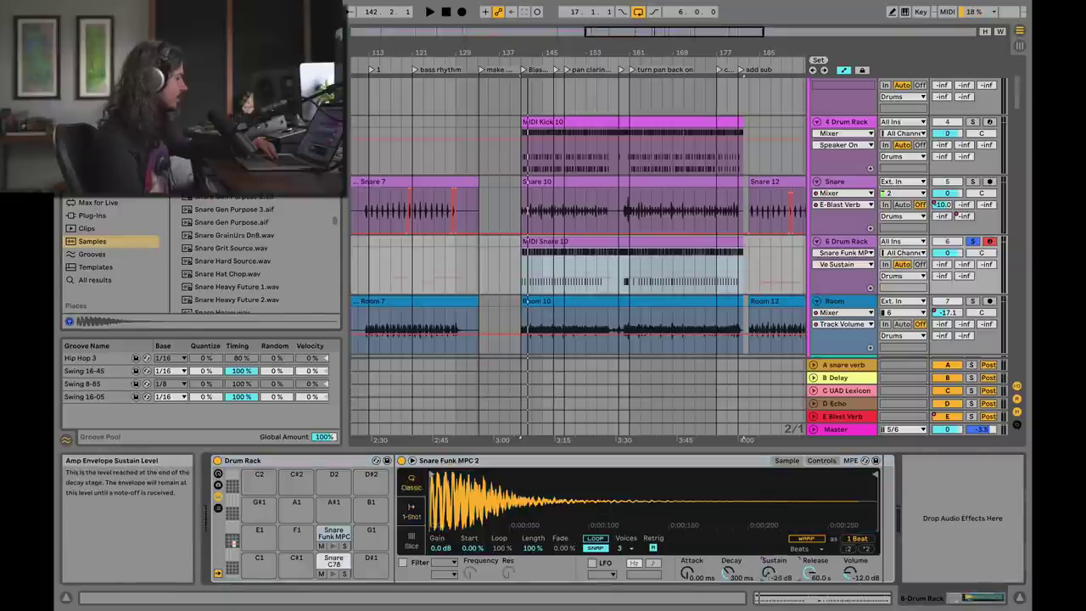
{"action": "left_click", "coordinate": [335, 548]}
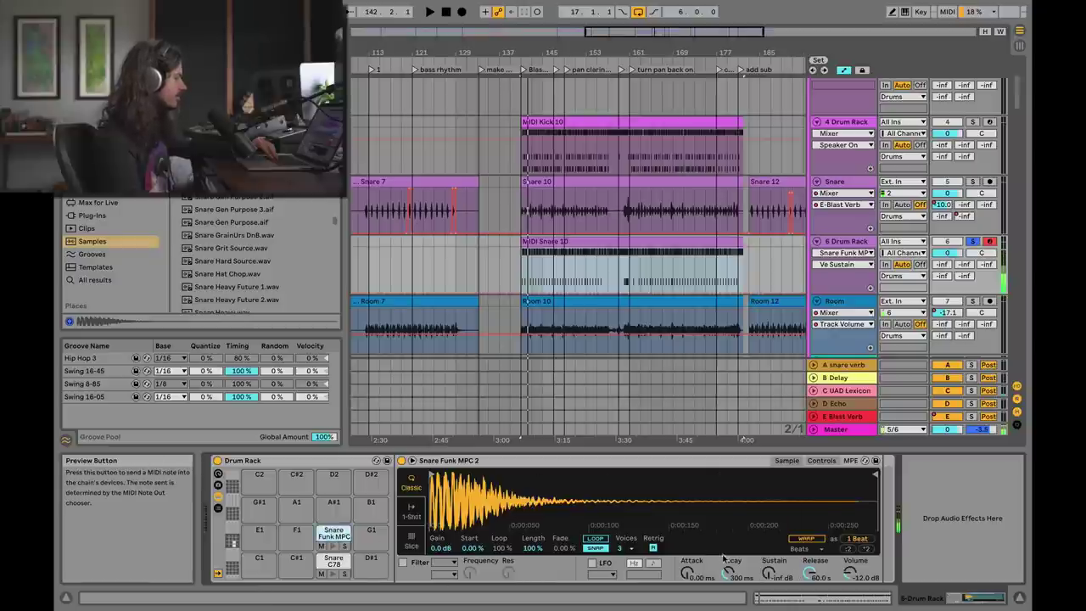
{"action": "left_click_drag", "start_coordinate": [729, 572], "coordinate": [729, 580]}
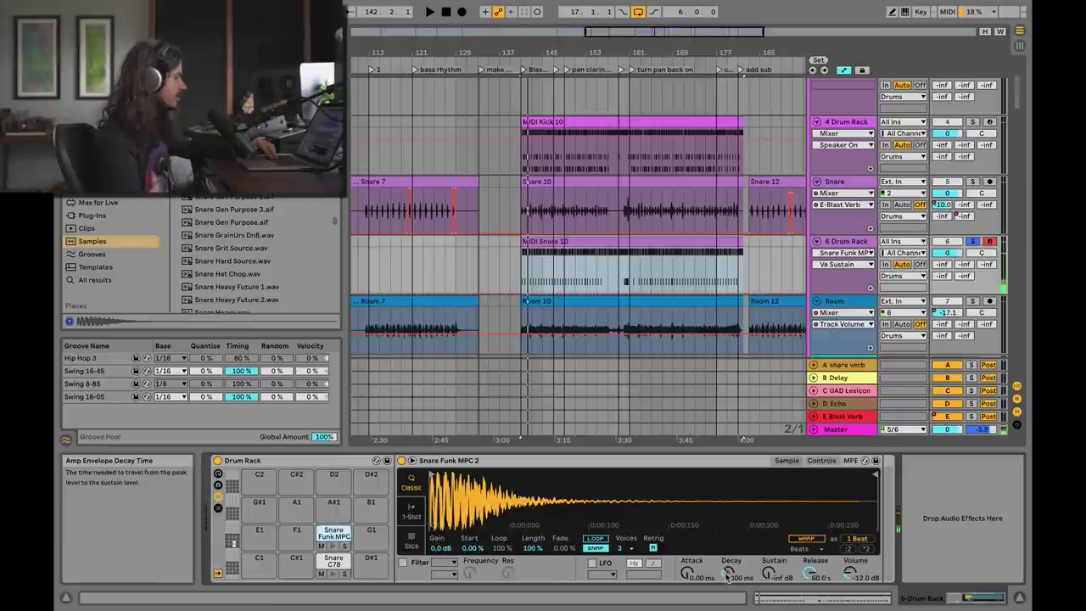
{"action": "left_click", "coordinate": [334, 547]}
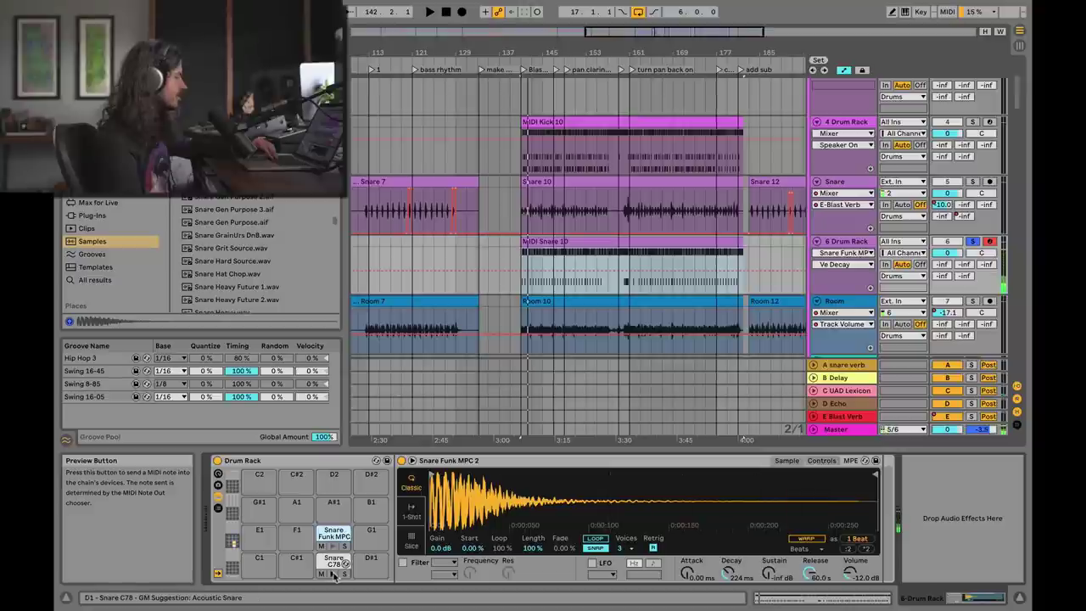
Step: Switch the Snare C78 layer to Classic mode with sustain at -15 dB, then preview it
{"action": "left_click", "coordinate": [335, 567]}
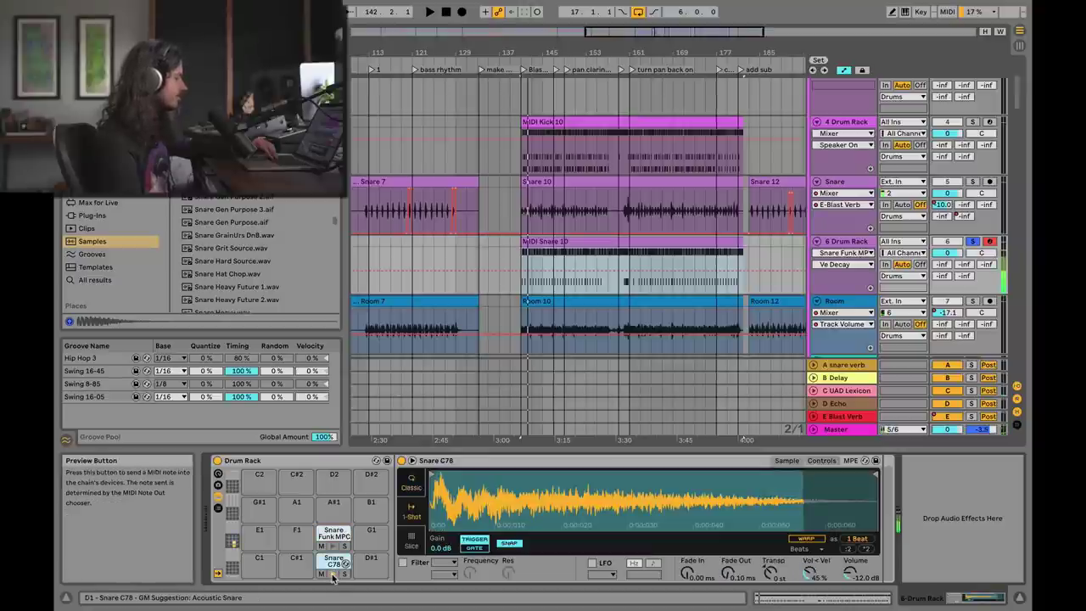
{"action": "left_click", "coordinate": [410, 484]}
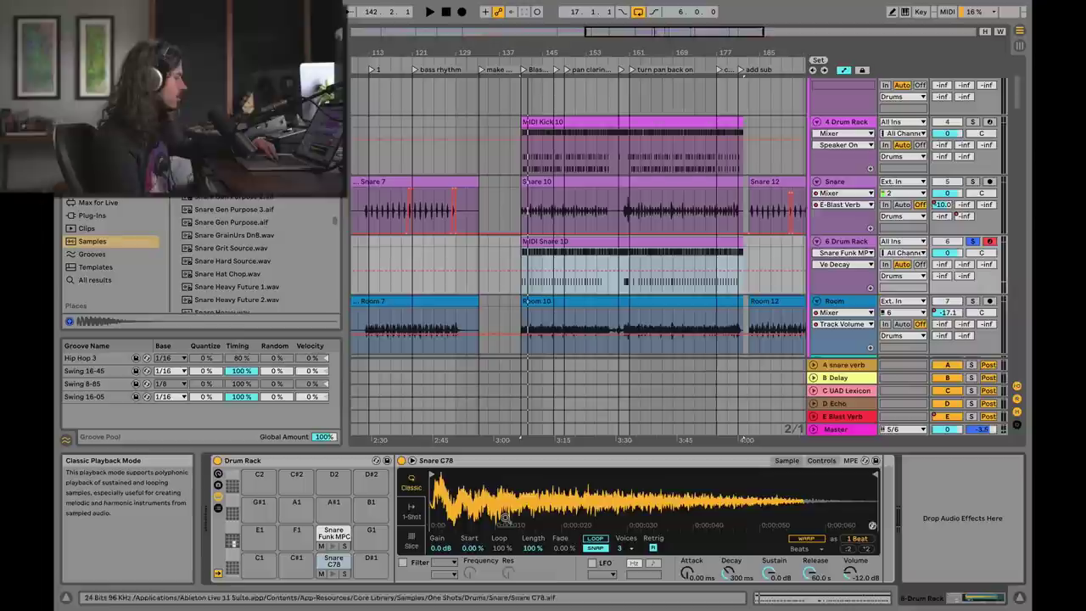
{"action": "left_click_drag", "start_coordinate": [770, 572], "coordinate": [769, 595]}
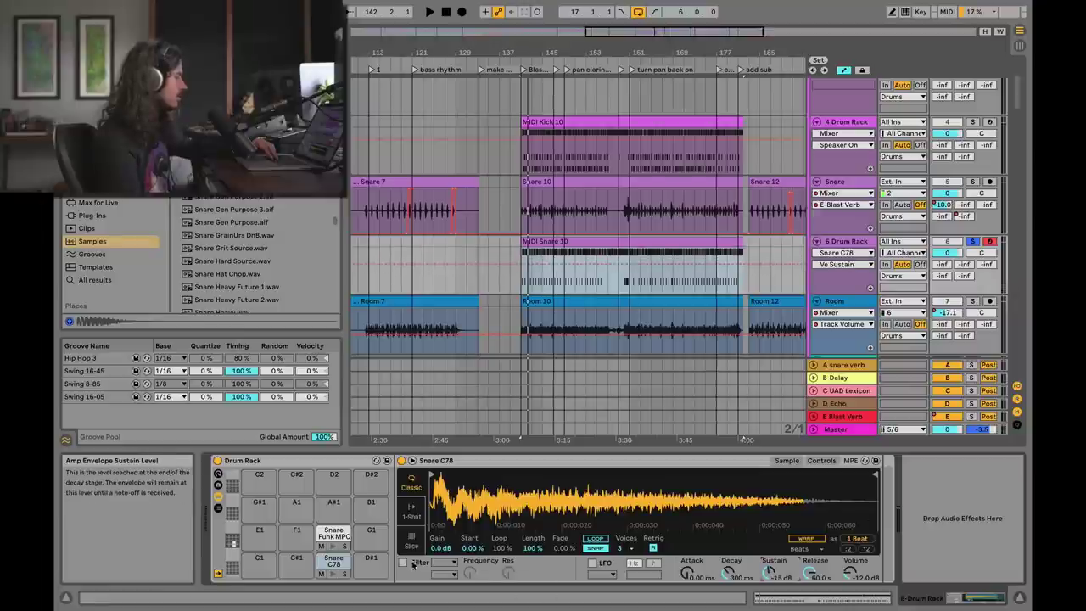
{"action": "left_click", "coordinate": [335, 575]}
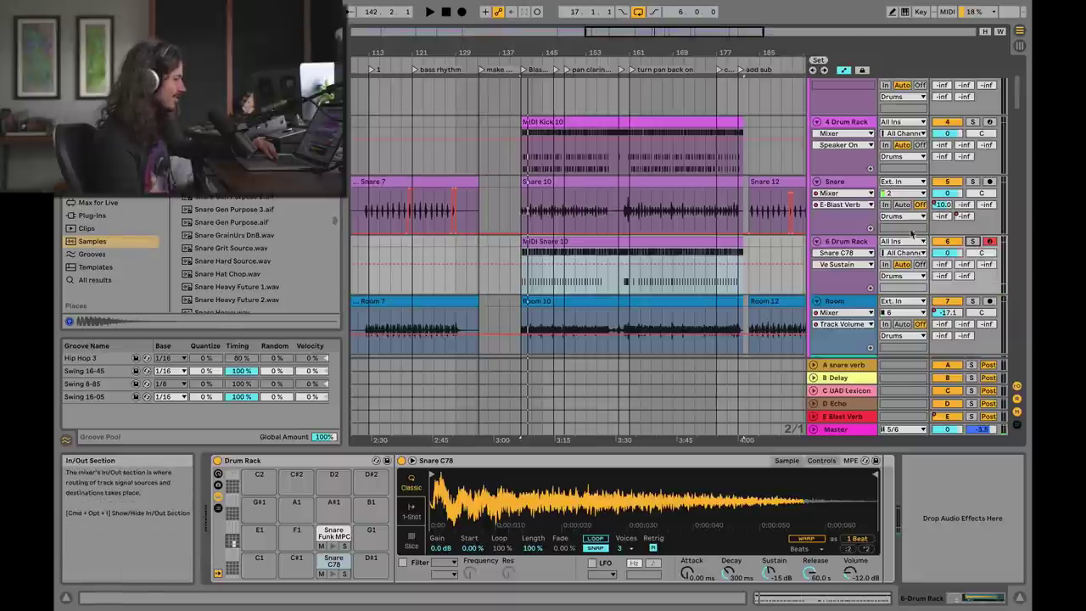
Step: Audition the layered snares and lower the 6 Drum Rack track volume from 0 dB to -6.1 dB
{"action": "key", "text": "space"}
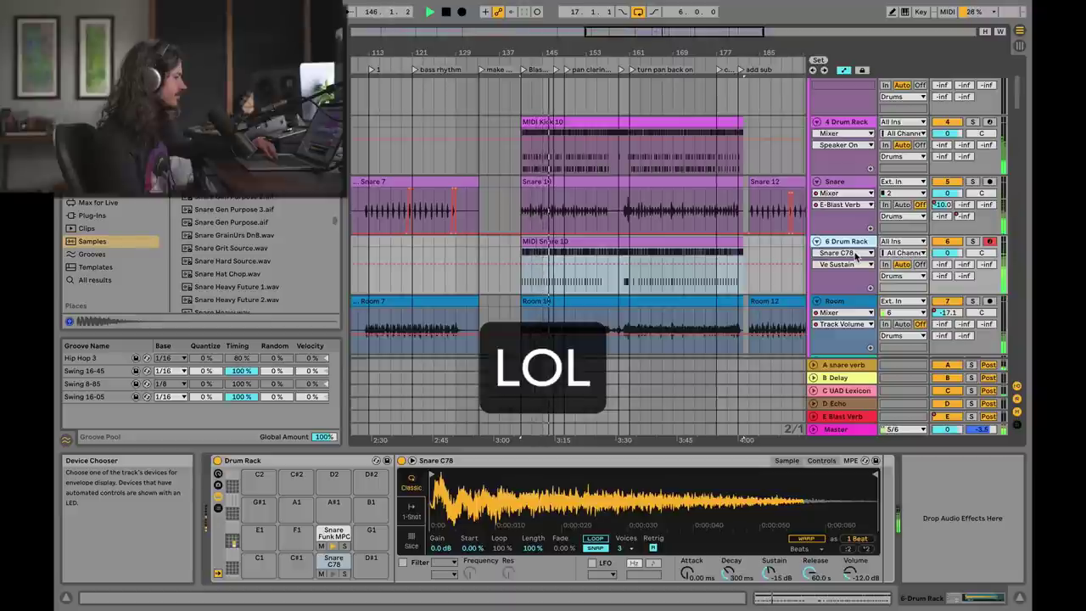
{"action": "key", "text": "space"}
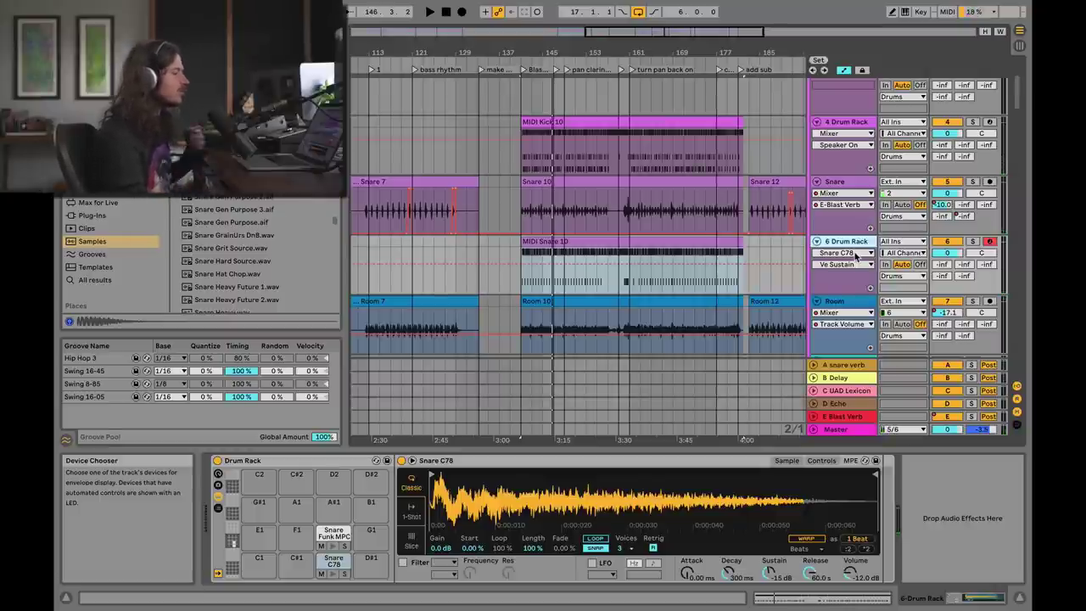
{"action": "left_click_drag", "start_coordinate": [945, 256], "coordinate": [944, 268]}
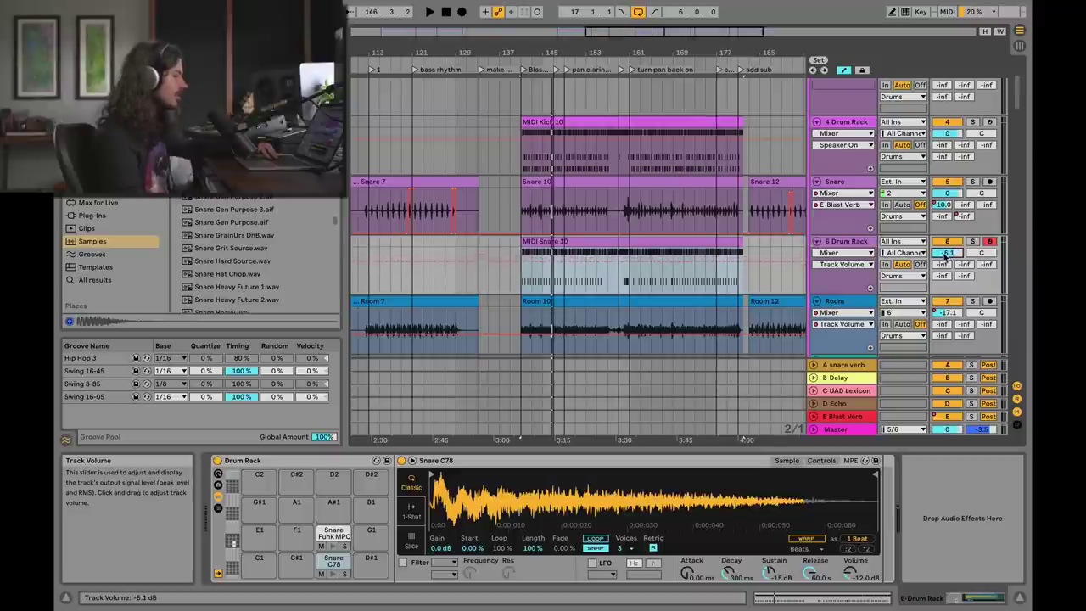
{"action": "key", "text": "space"}
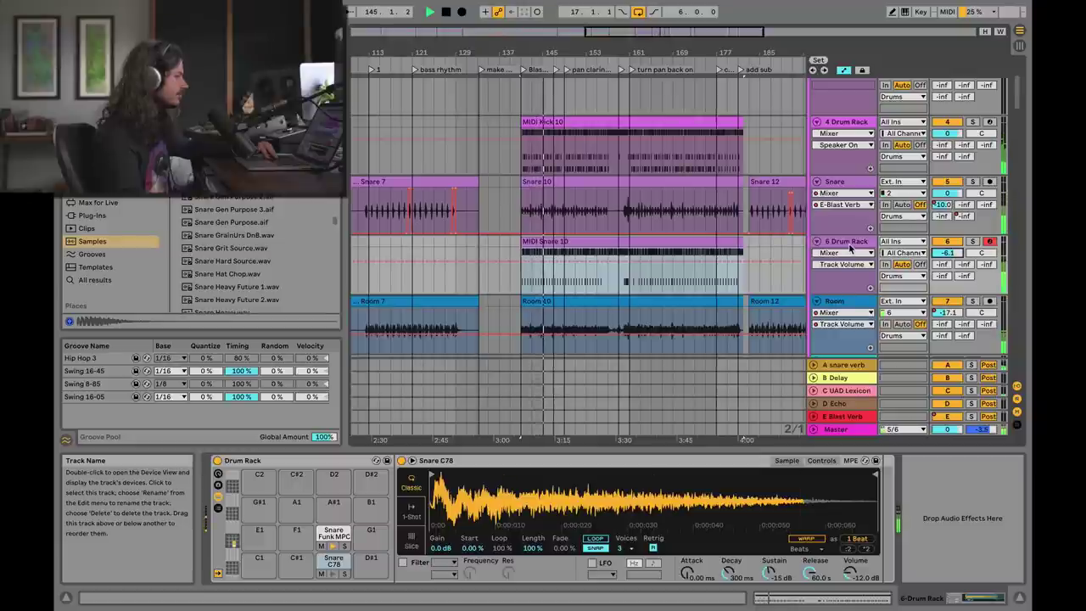
Step: Raise the Snare Funk MPC layer's Simpler Vel>Vol sensitivity to 70 %
{"action": "key", "text": "space"}
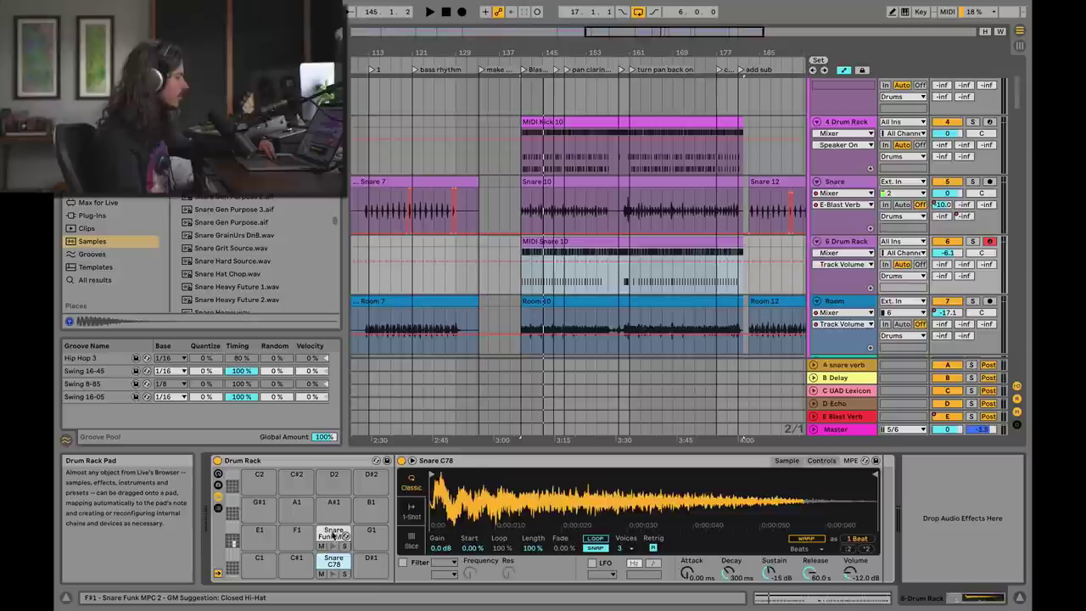
{"action": "left_click", "coordinate": [334, 535]}
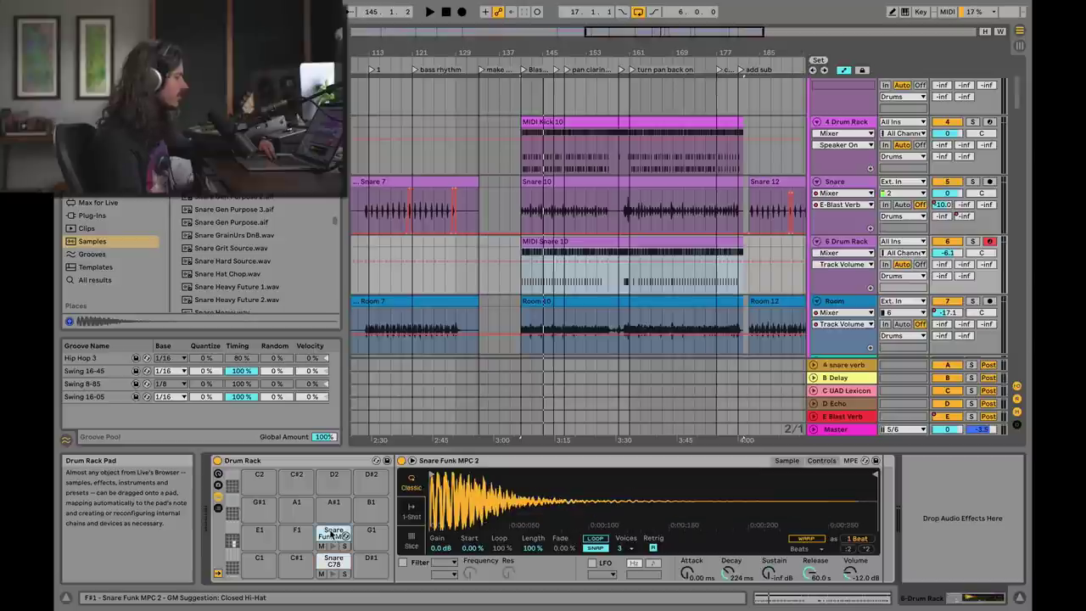
{"action": "left_click", "coordinate": [819, 461]}
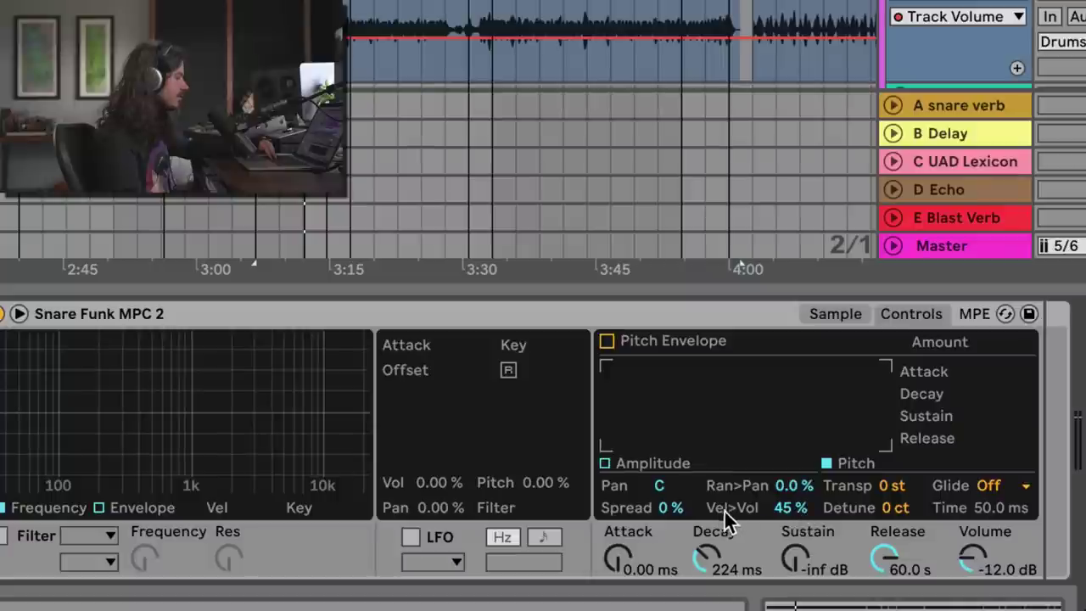
{"action": "mouse_move", "coordinate": [789, 508]}
{"action": "left_mouse_down"}
{"action": "mouse_move", "coordinate": [790, 490]}
{"action": "mouse_move", "coordinate": [790, 502]}
{"action": "left_mouse_up"}
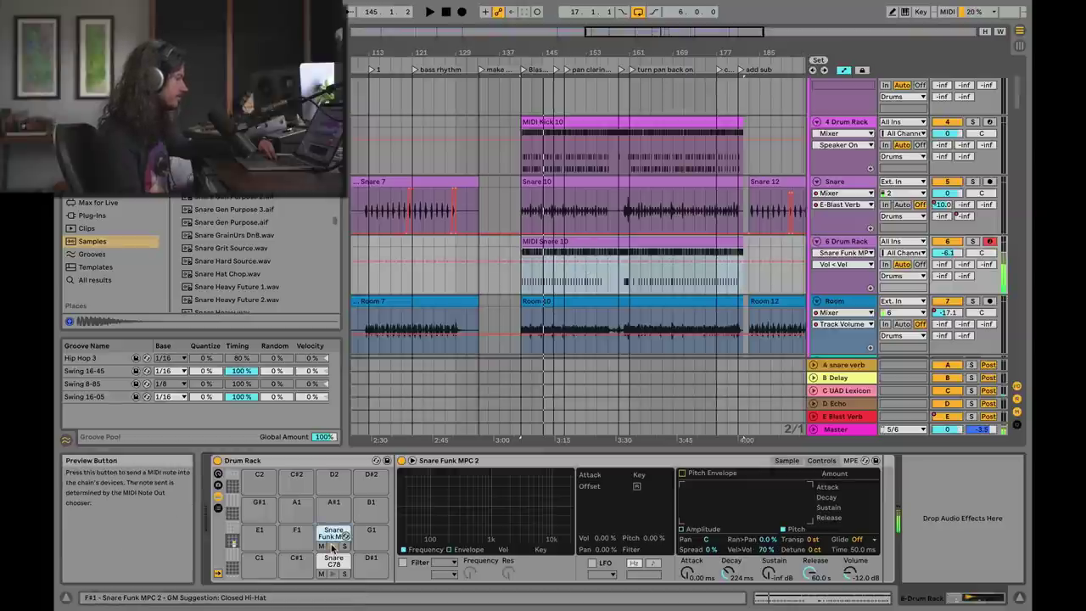
Step: Enable a high-pass filter on Snare Funk MPC with its cutoff at 1.88 kHz
{"action": "left_click", "coordinate": [404, 564]}
{"action": "left_click", "coordinate": [454, 563]}
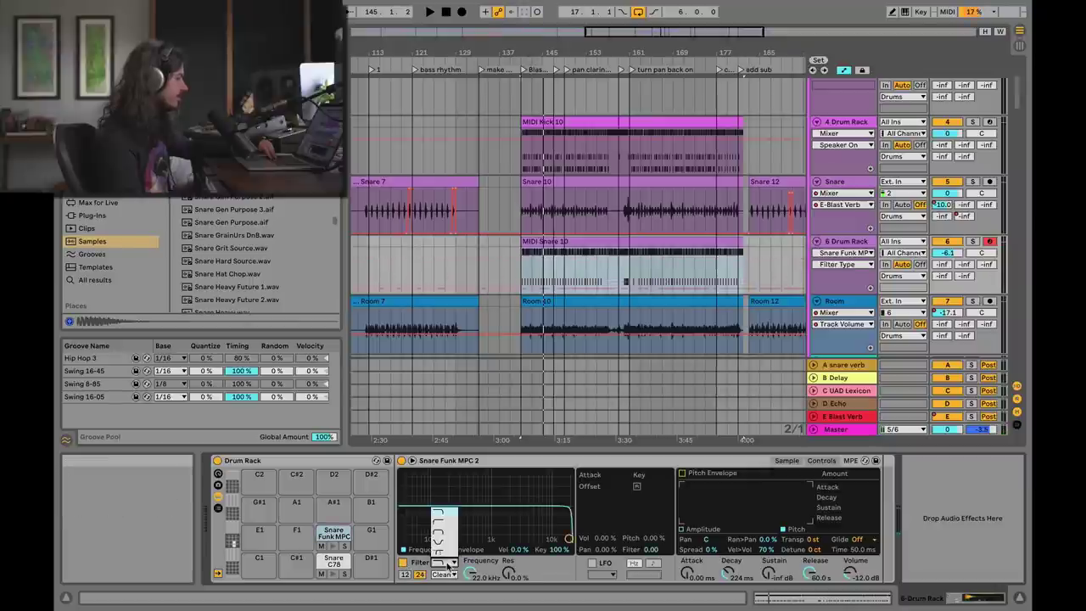
{"action": "left_click", "coordinate": [442, 524]}
{"action": "left_click_drag", "start_coordinate": [569, 538], "coordinate": [511, 538]}
{"action": "left_click_drag", "start_coordinate": [470, 573], "coordinate": [470, 578]}
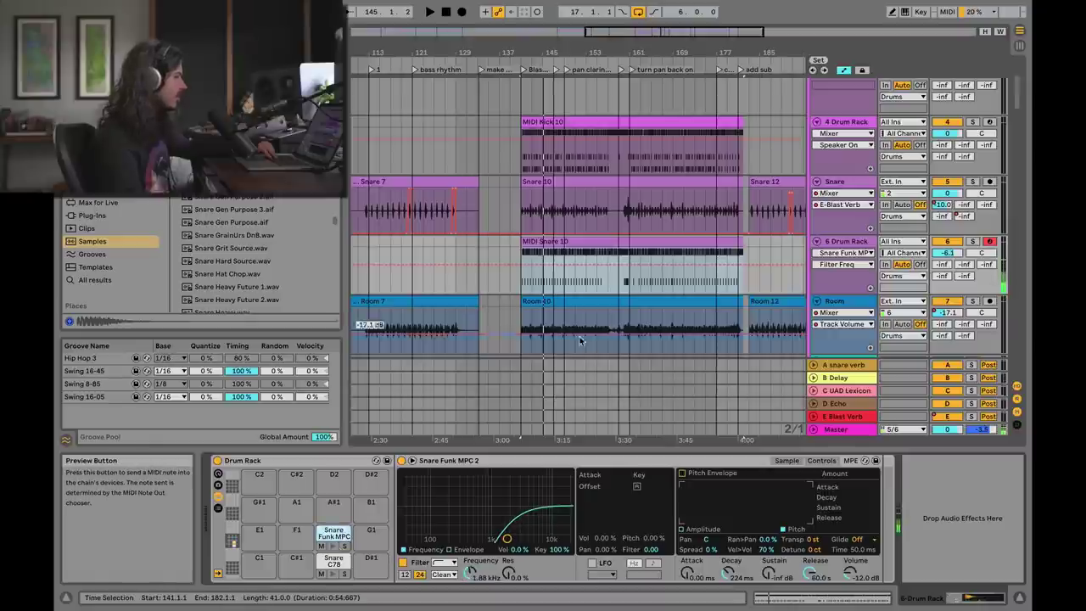
{"action": "left_click", "coordinate": [335, 564]}
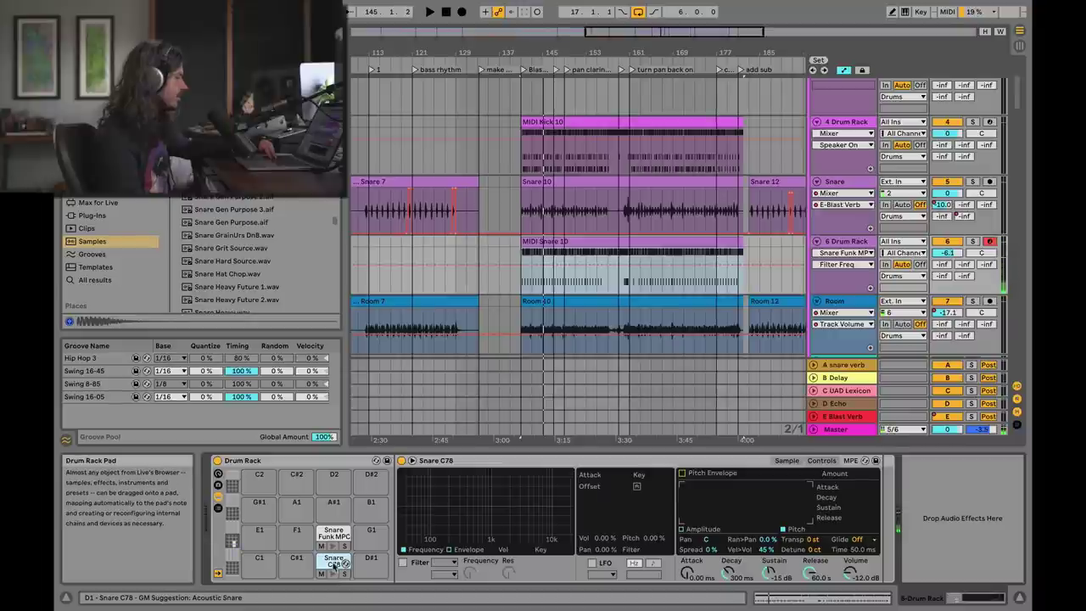
{"action": "key", "text": "space"}
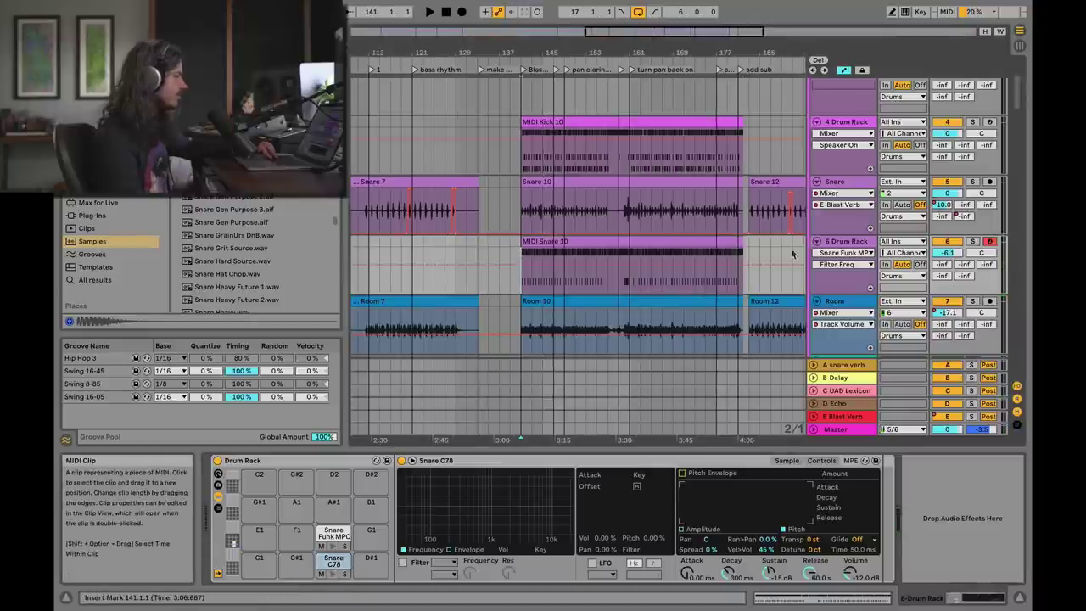
{"action": "key", "text": "space"}
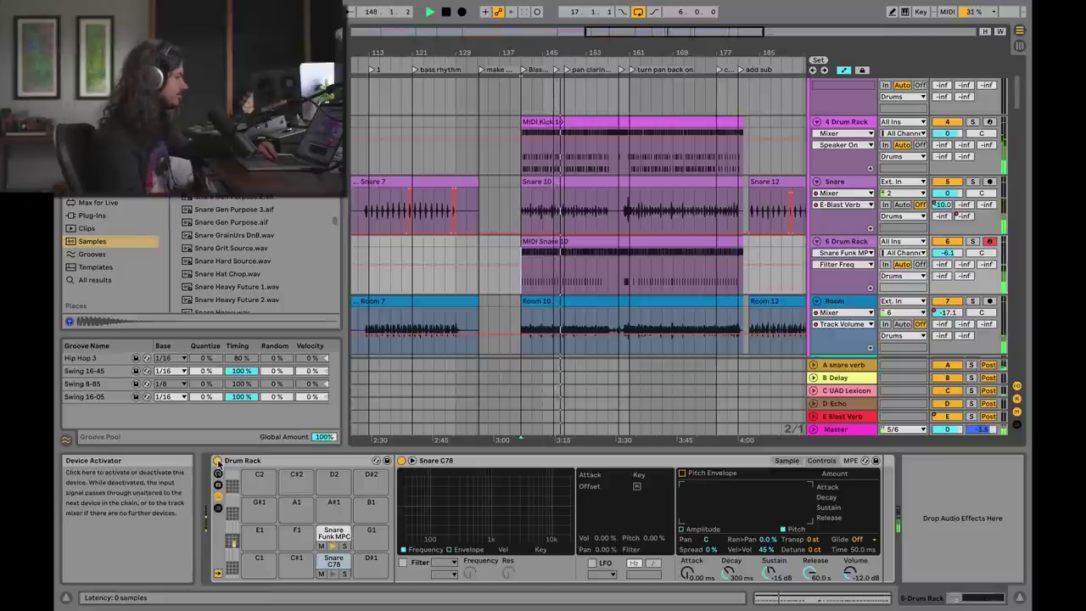
{"action": "left_click", "coordinate": [217, 461]}
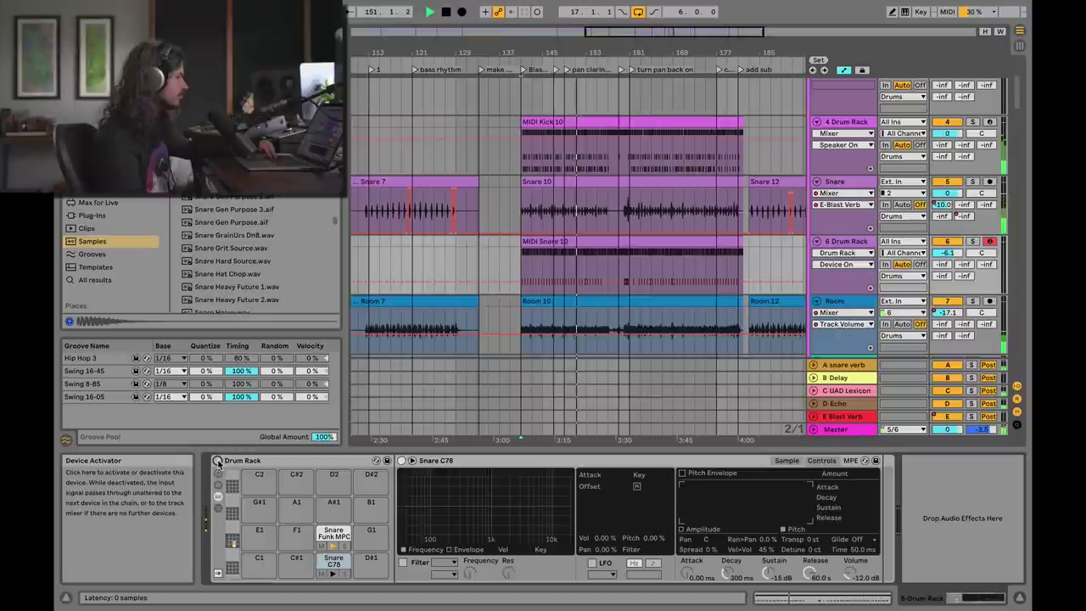
{"action": "left_click", "coordinate": [217, 461]}
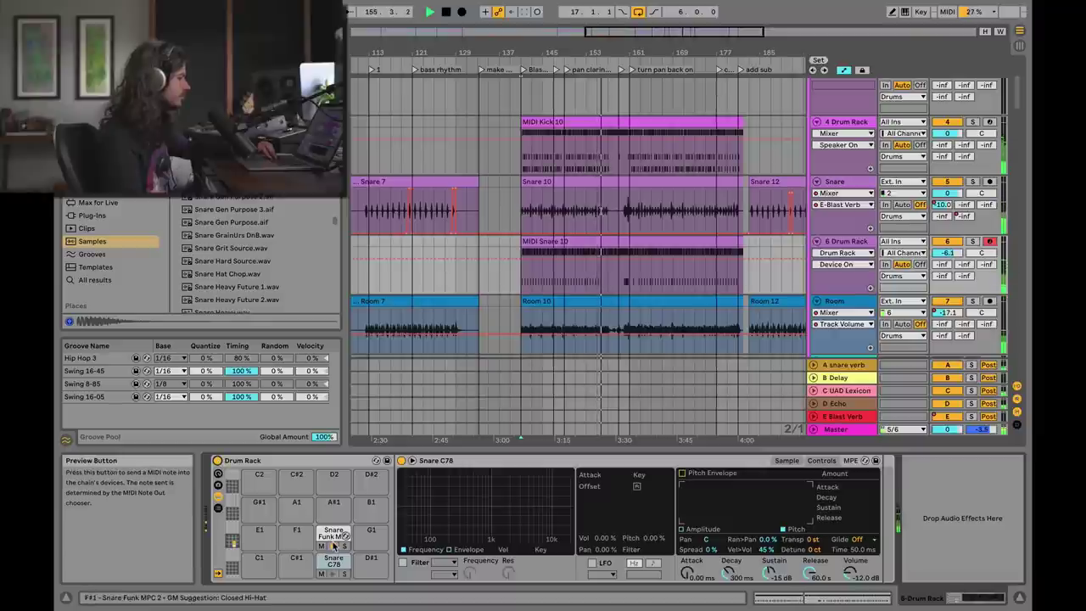
{"action": "key", "text": "space"}
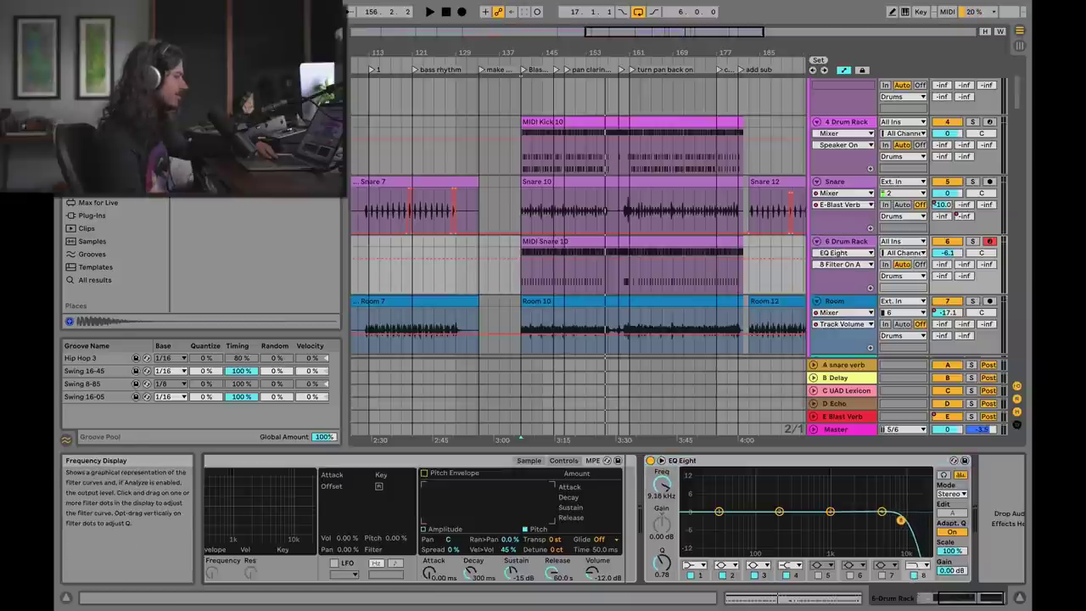
Step: Lower EQ Eight's top band from 9.18 to 6.25 kHz, A/B-ing 6 Drum Rack from bar 141
{"action": "left_click", "coordinate": [599, 301]}
{"action": "key", "text": "space"}
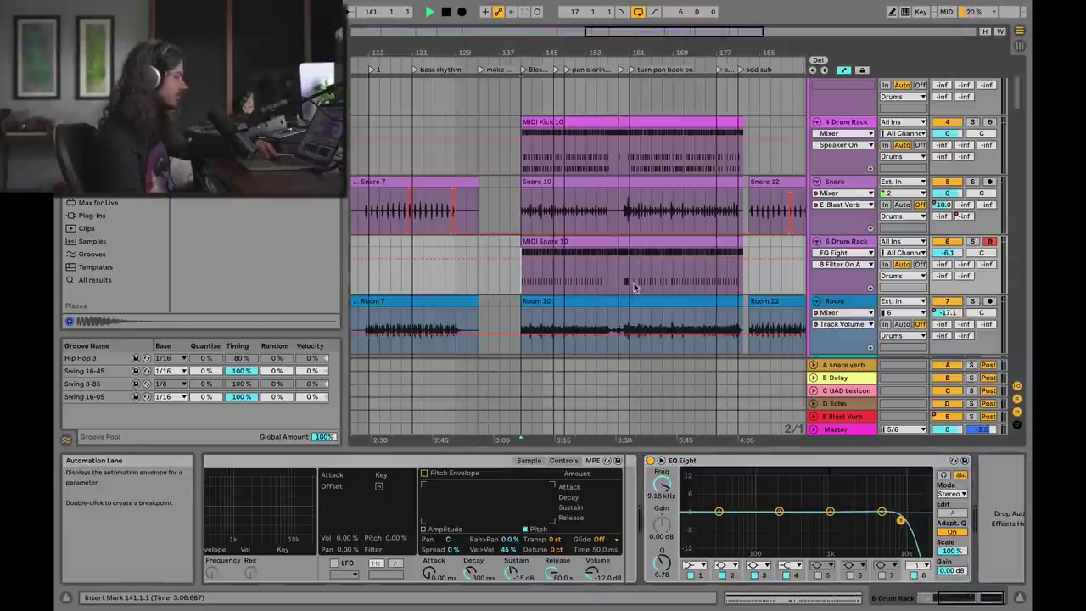
{"action": "mouse_move", "coordinate": [901, 519]}
{"action": "left_mouse_down"}
{"action": "mouse_move", "coordinate": [891, 519]}
{"action": "mouse_move", "coordinate": [897, 501]}
{"action": "mouse_move", "coordinate": [887, 519]}
{"action": "left_mouse_up"}
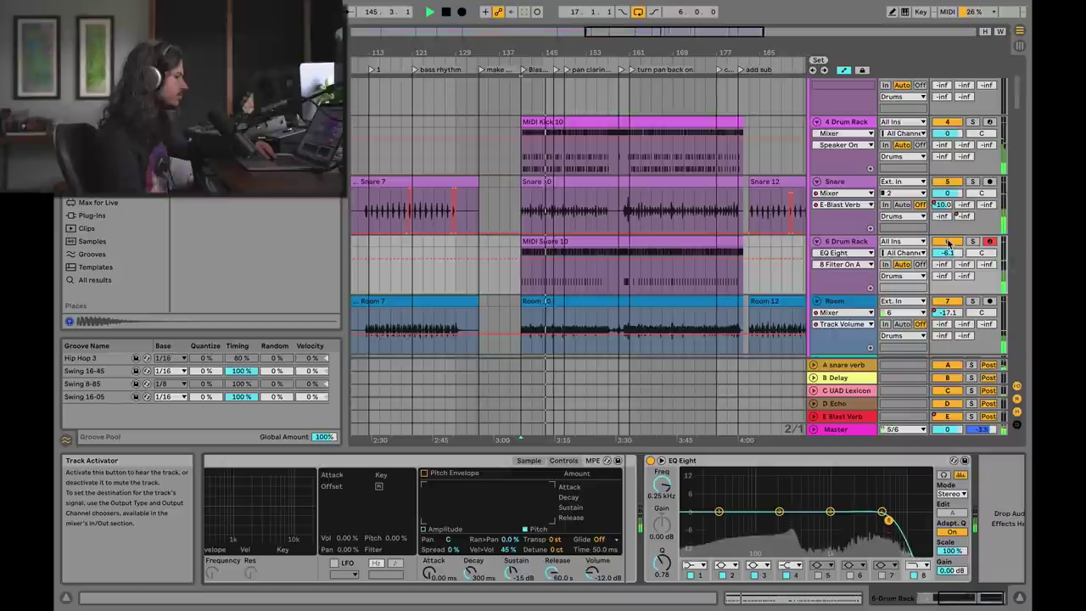
{"action": "left_click", "coordinate": [949, 244]}
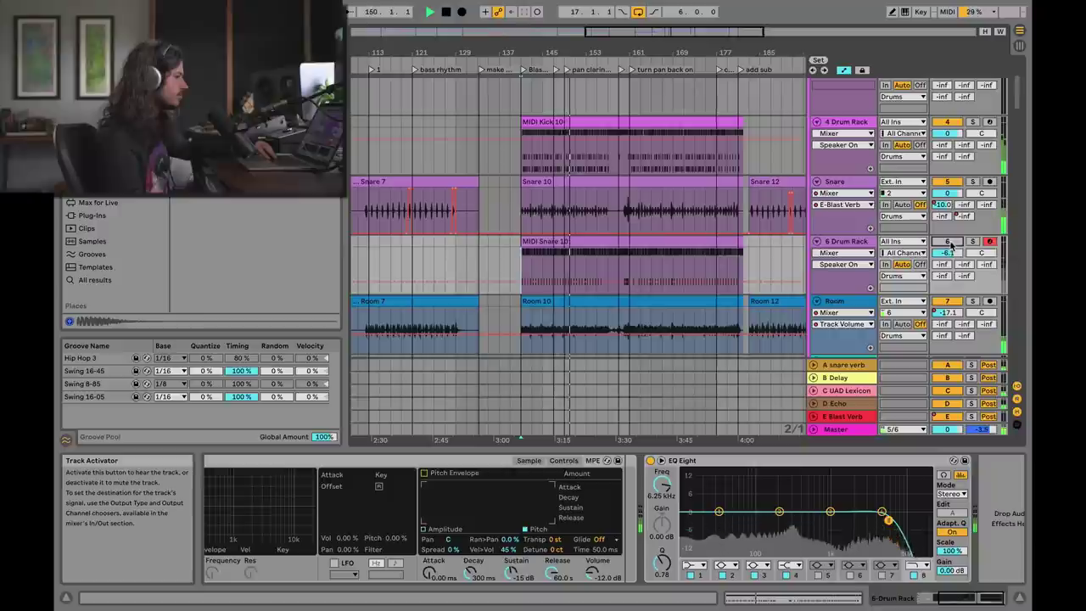
{"action": "left_click", "coordinate": [949, 244]}
{"action": "left_click", "coordinate": [949, 244]}
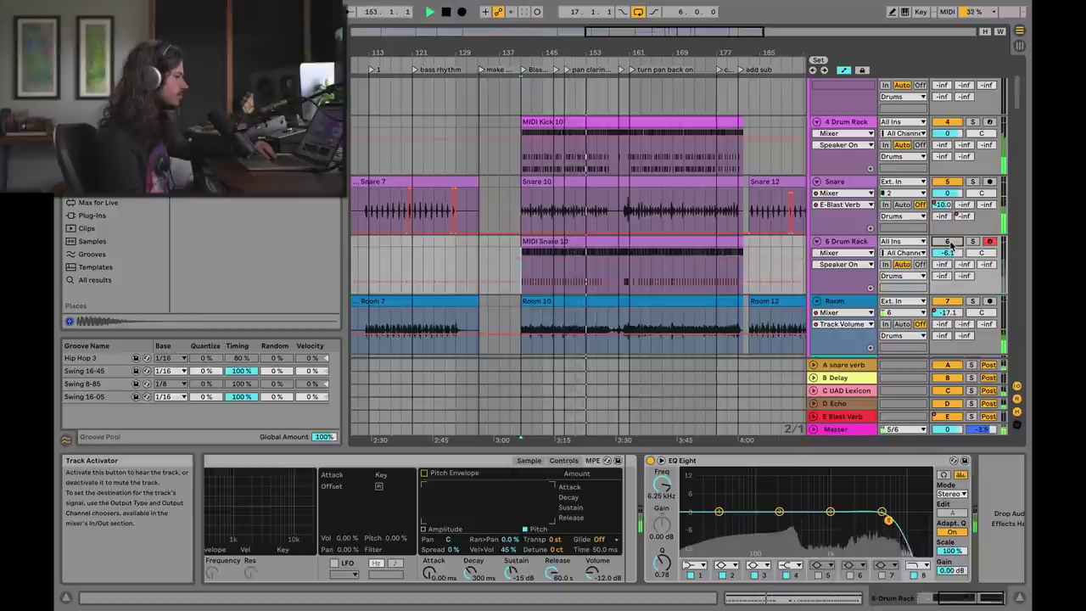
{"action": "left_click", "coordinate": [948, 243]}
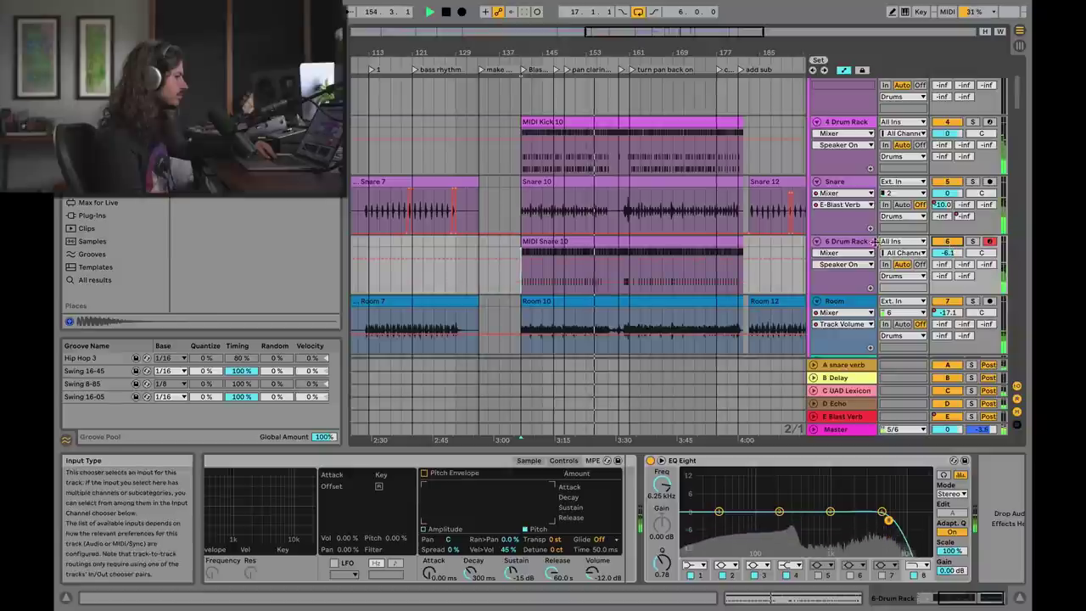
{"action": "key", "text": "space"}
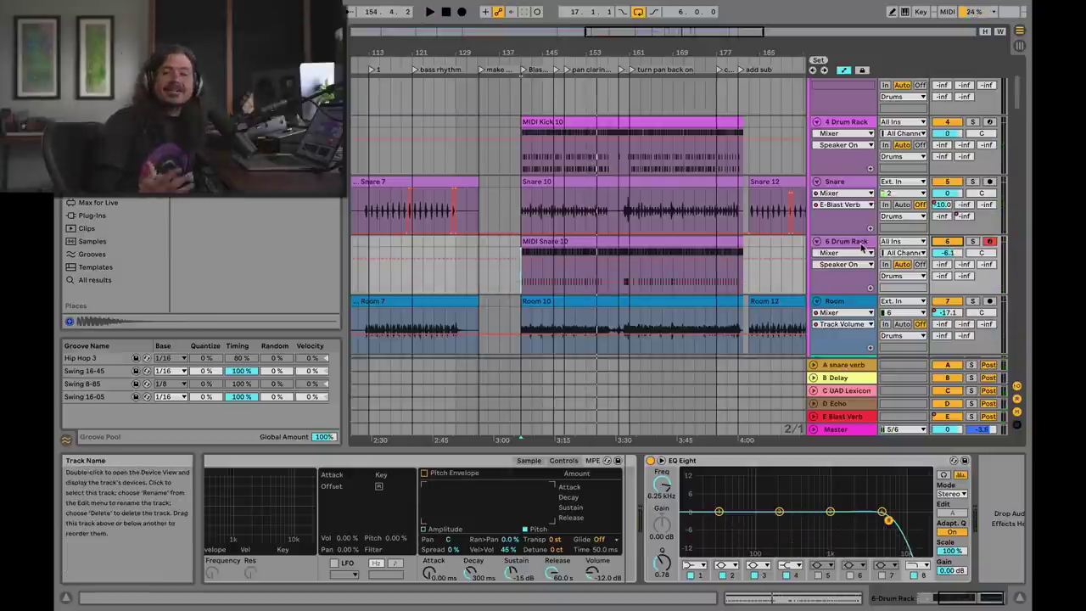